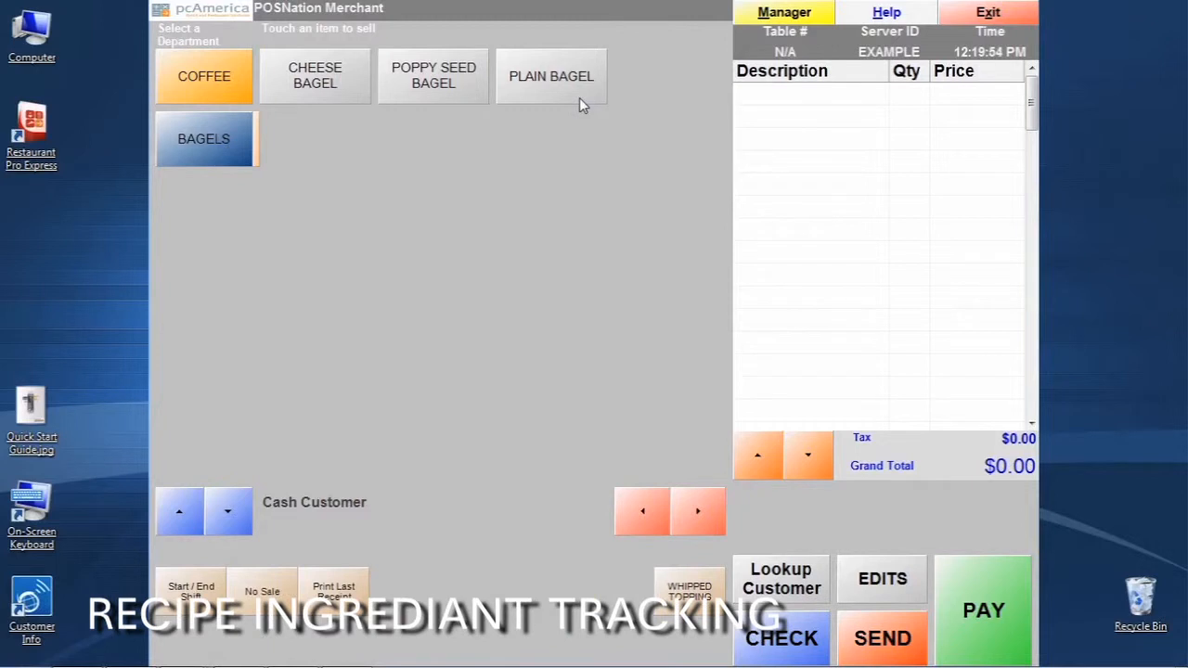
pyautogui.click(226, 81)
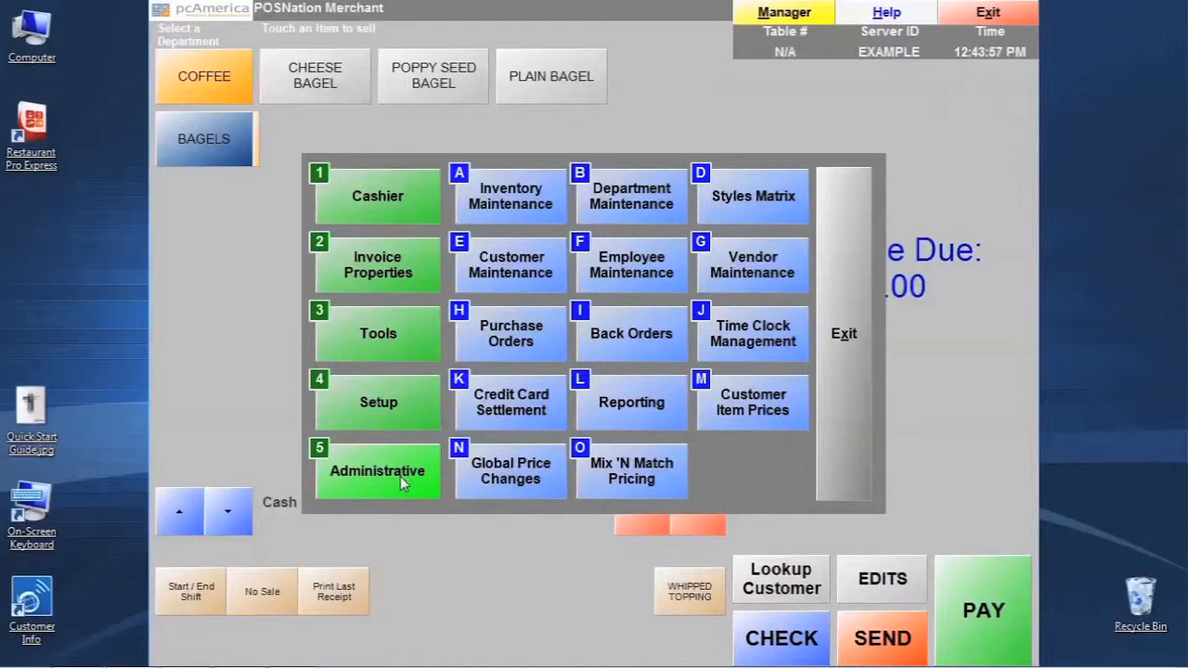
# - Add a department with ID INGREDIE and description INGREDIENTS, save it without adding another, and close department maintenance
pyautogui.click(670, 184)
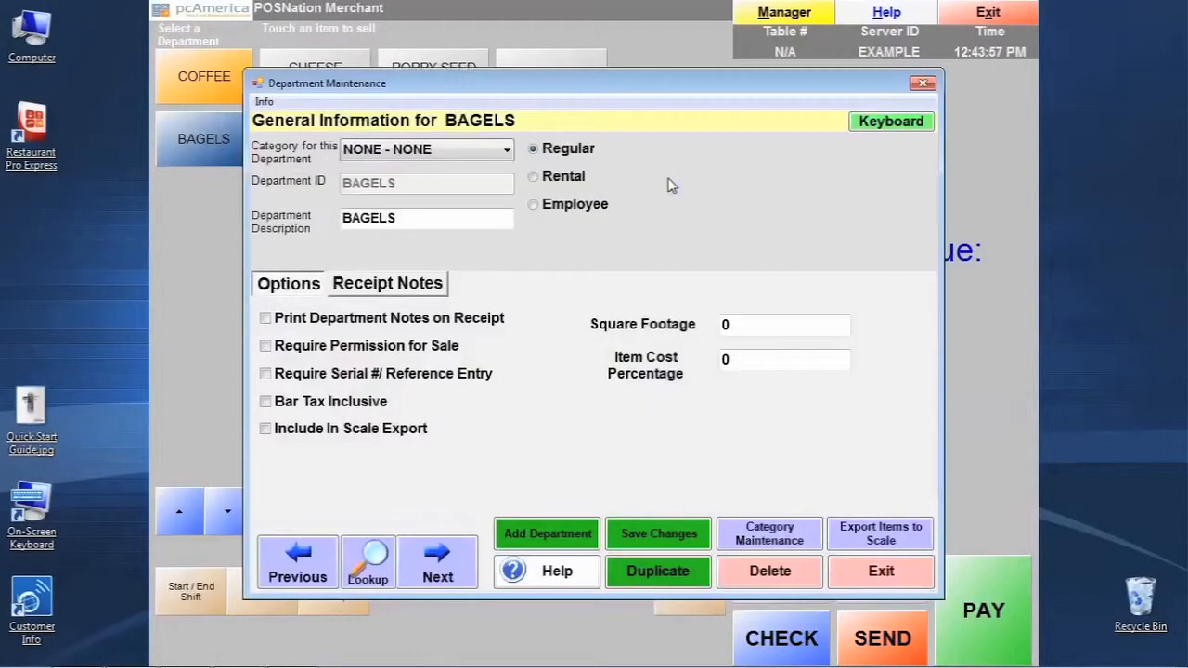
pyautogui.click(549, 537)
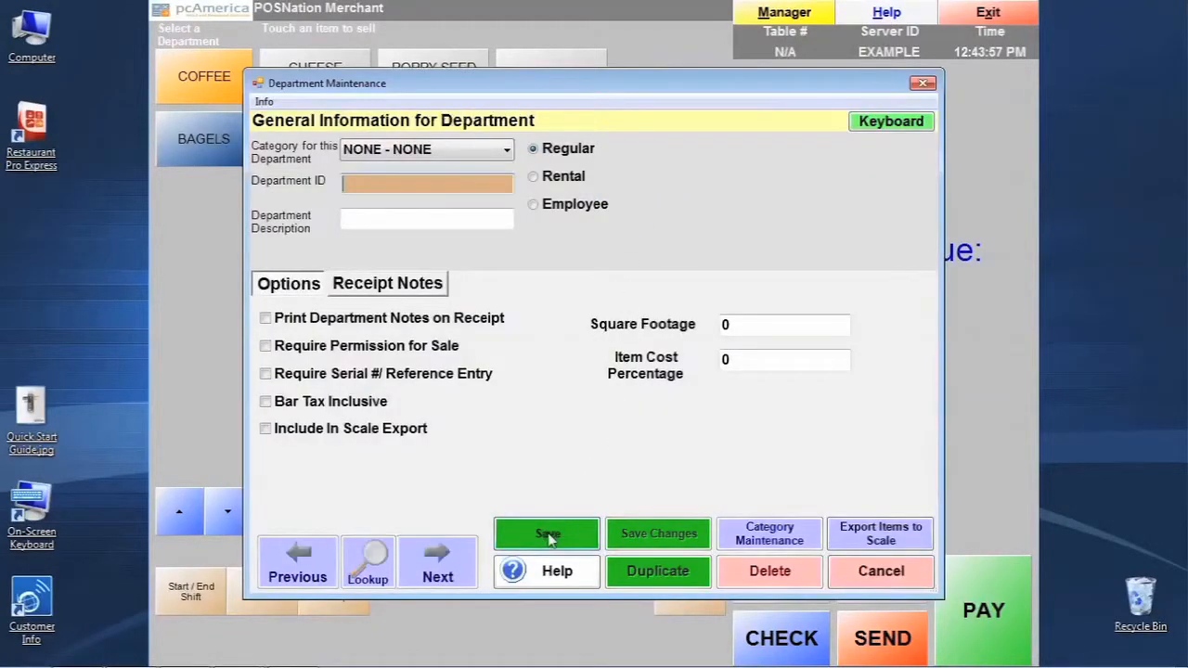
pyautogui.write('INGREDIE')
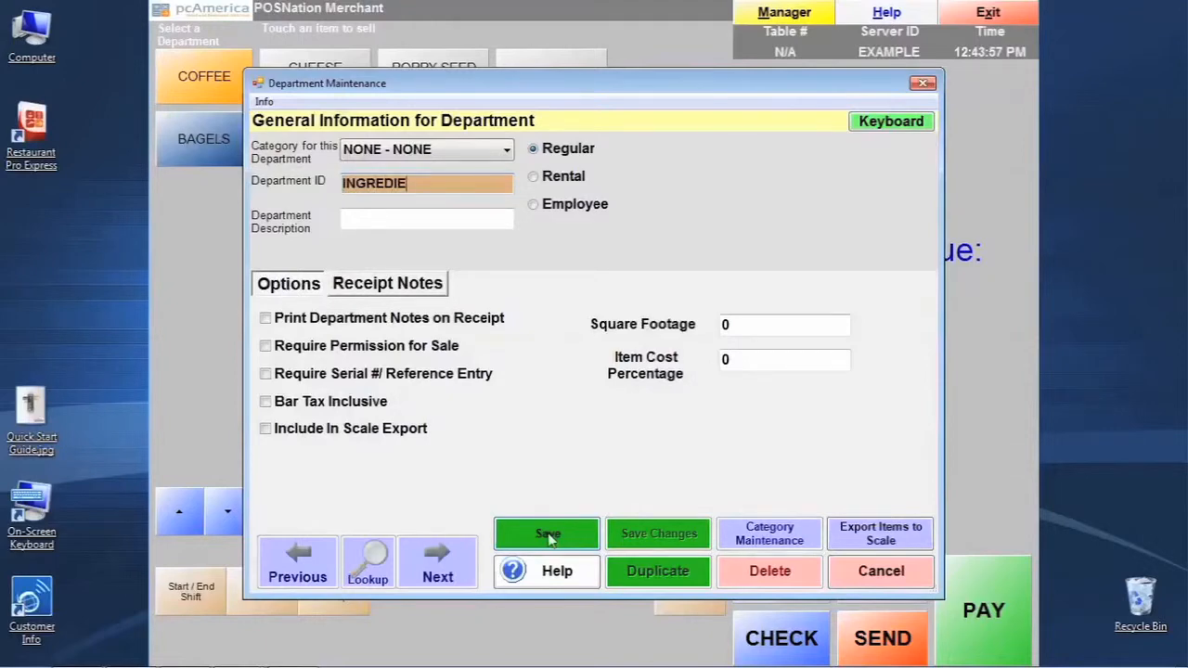
pyautogui.press('Tab')
pyautogui.write('INGRED')
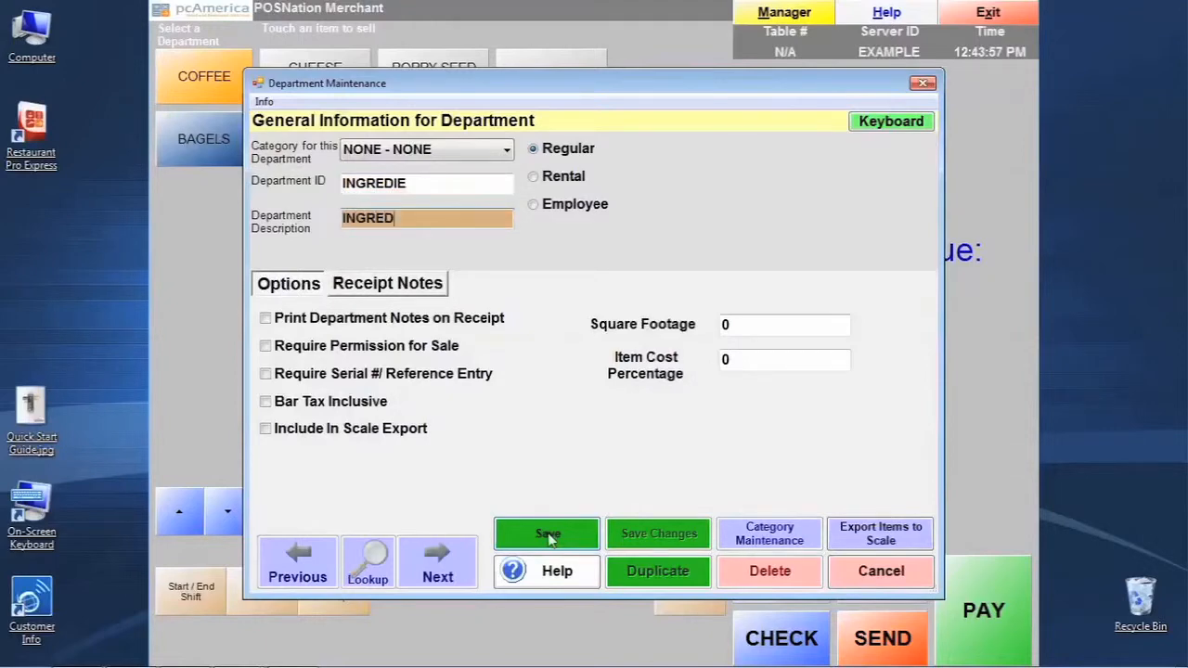
pyautogui.write('IENTS')
pyautogui.click(558, 540)
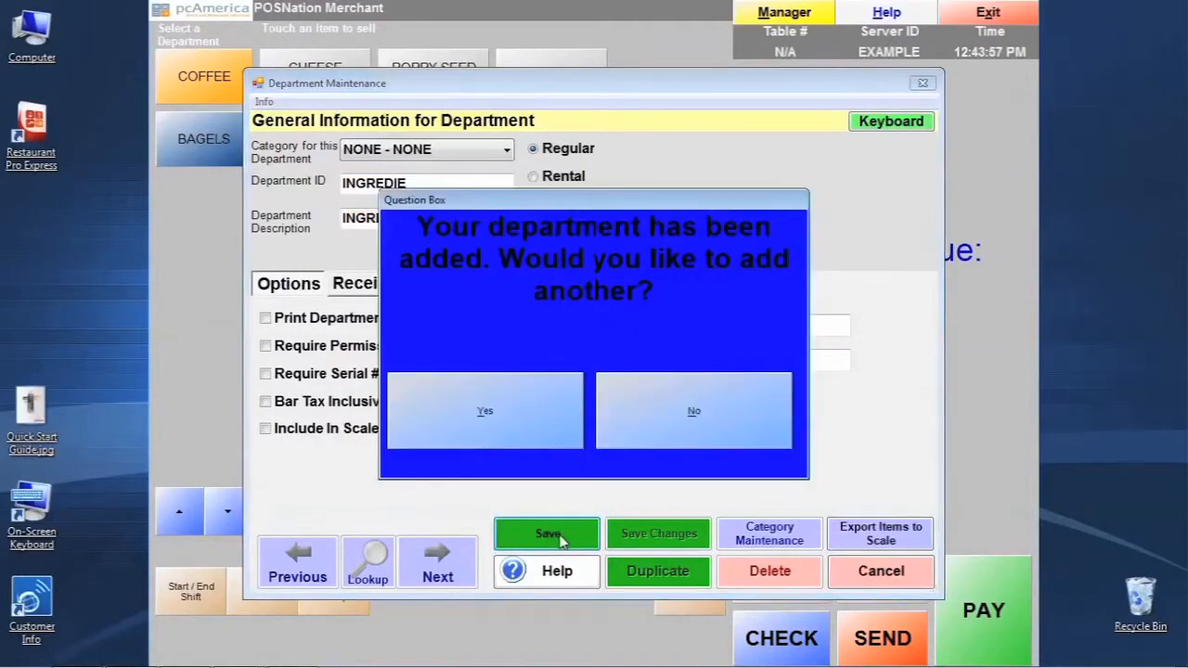
pyautogui.click(751, 423)
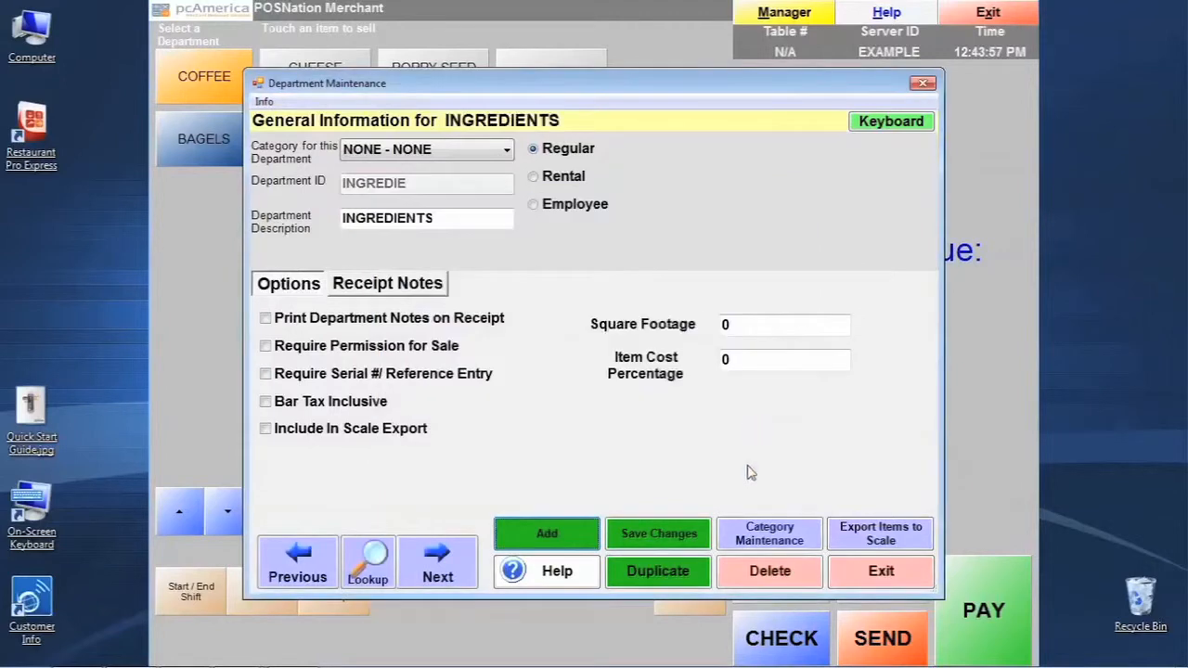
pyautogui.click(917, 577)
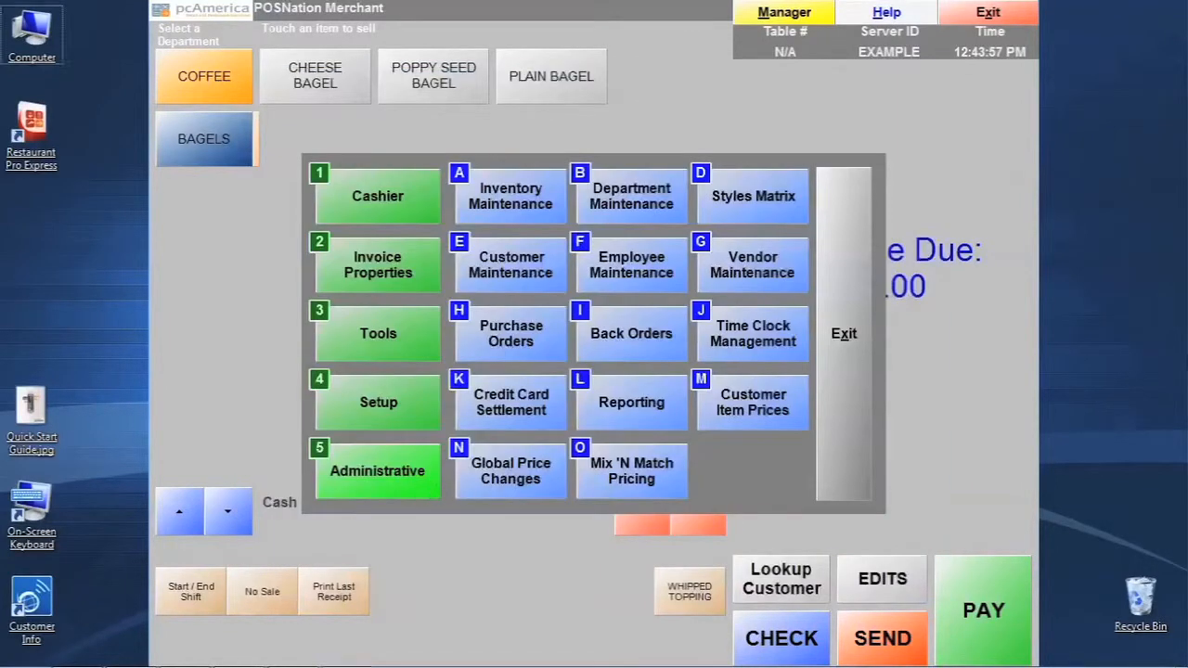
# - Add and save a vendor with vendor number COFFEE and company name COFFEE INC
pyautogui.click(783, 264)
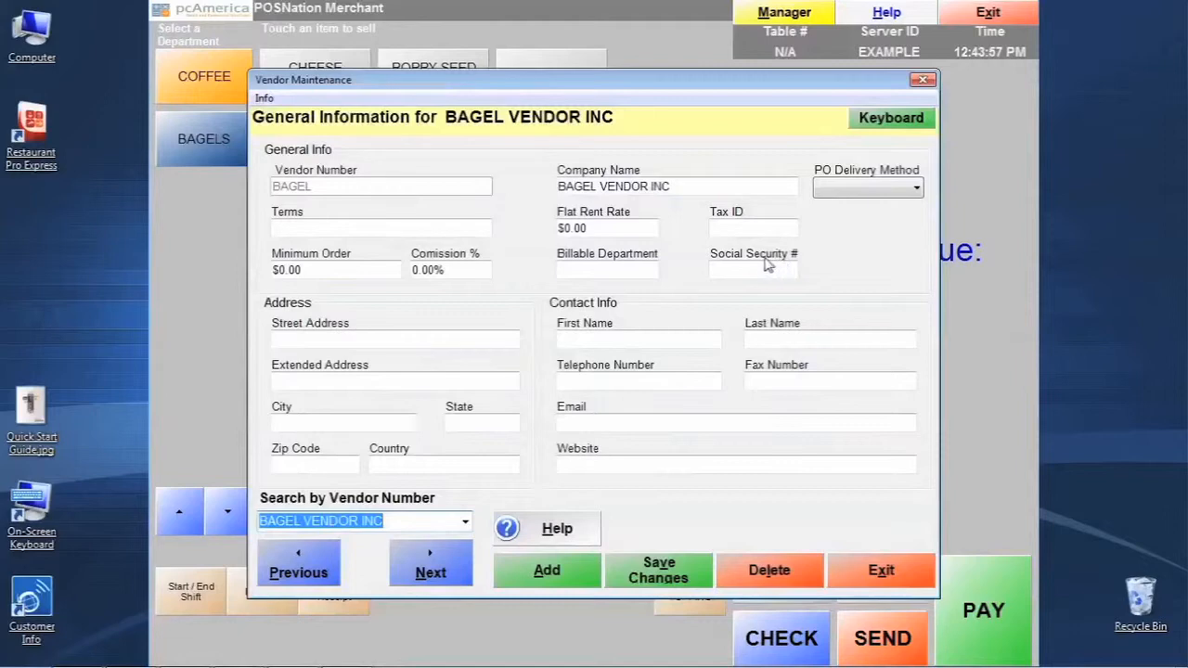
pyautogui.click(547, 571)
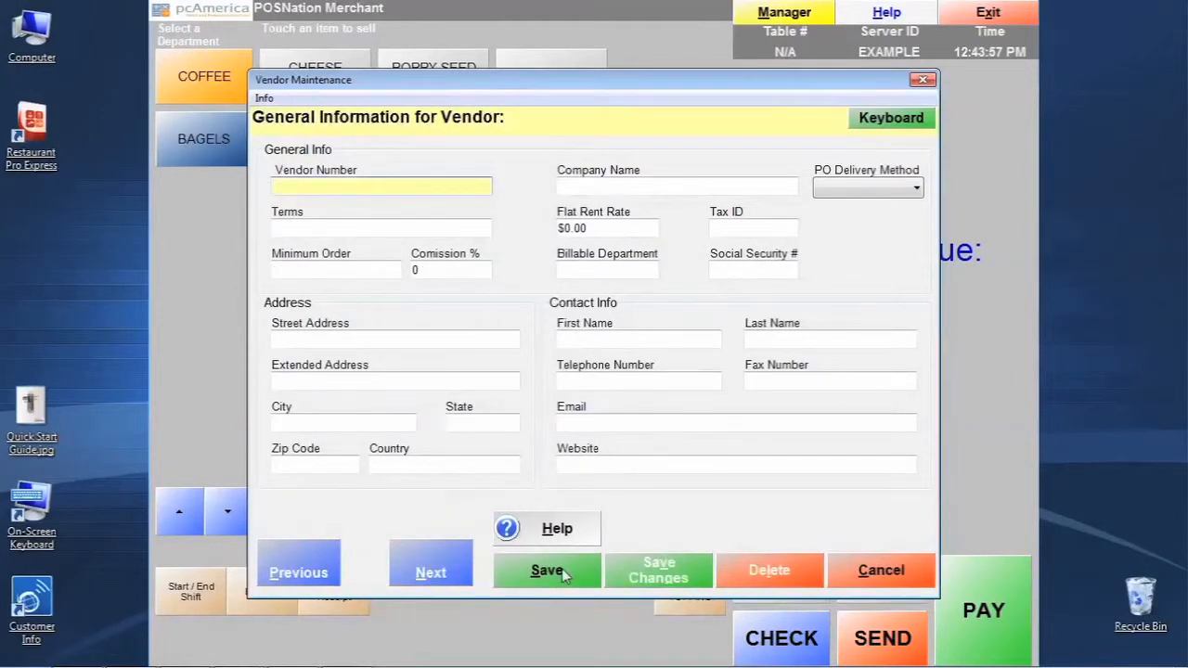
pyautogui.write('COFFEE')
pyautogui.press('Tab')
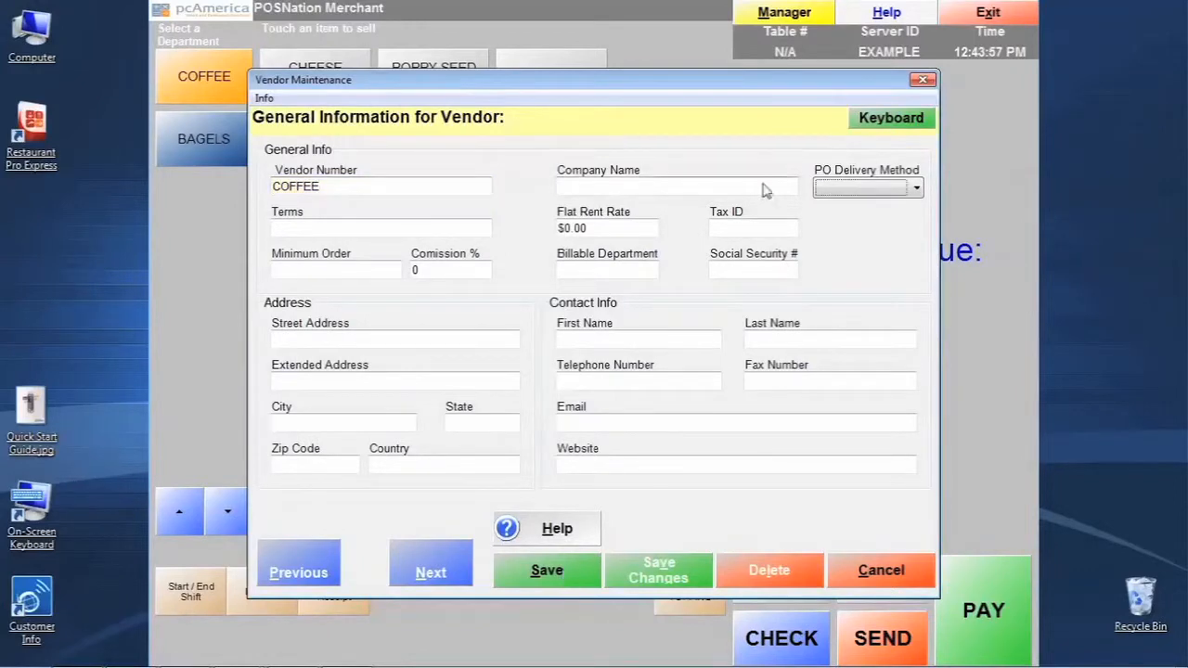
pyautogui.click(669, 187)
pyautogui.write('COFF')
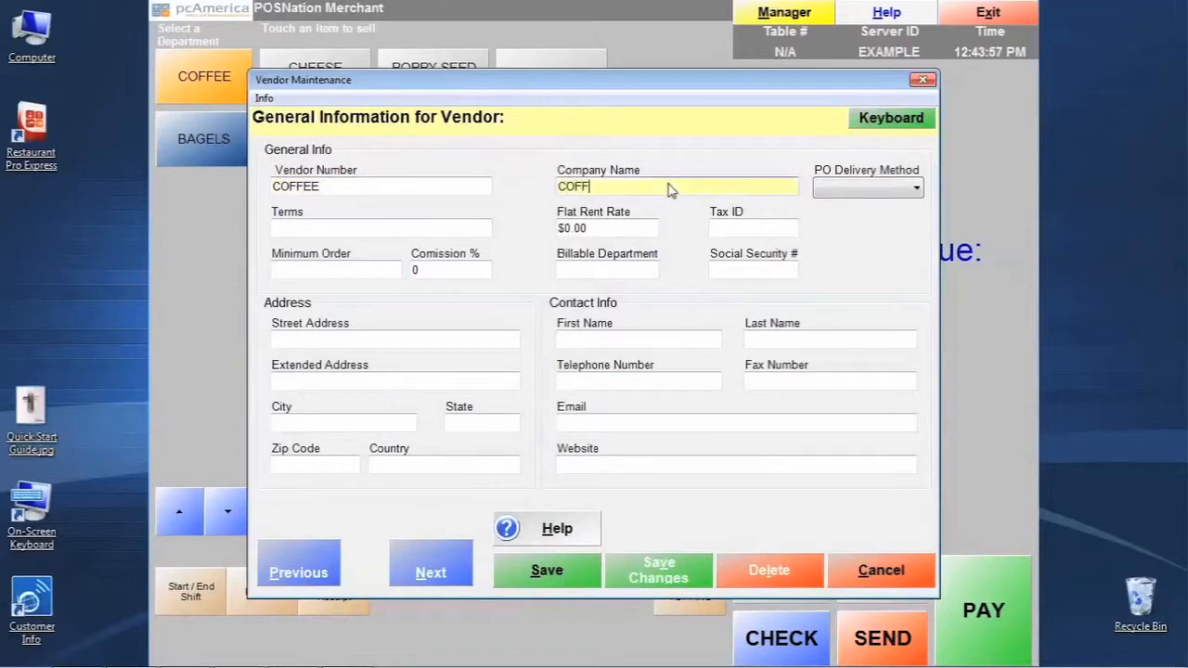
pyautogui.write('EE INC')
pyautogui.click(596, 573)
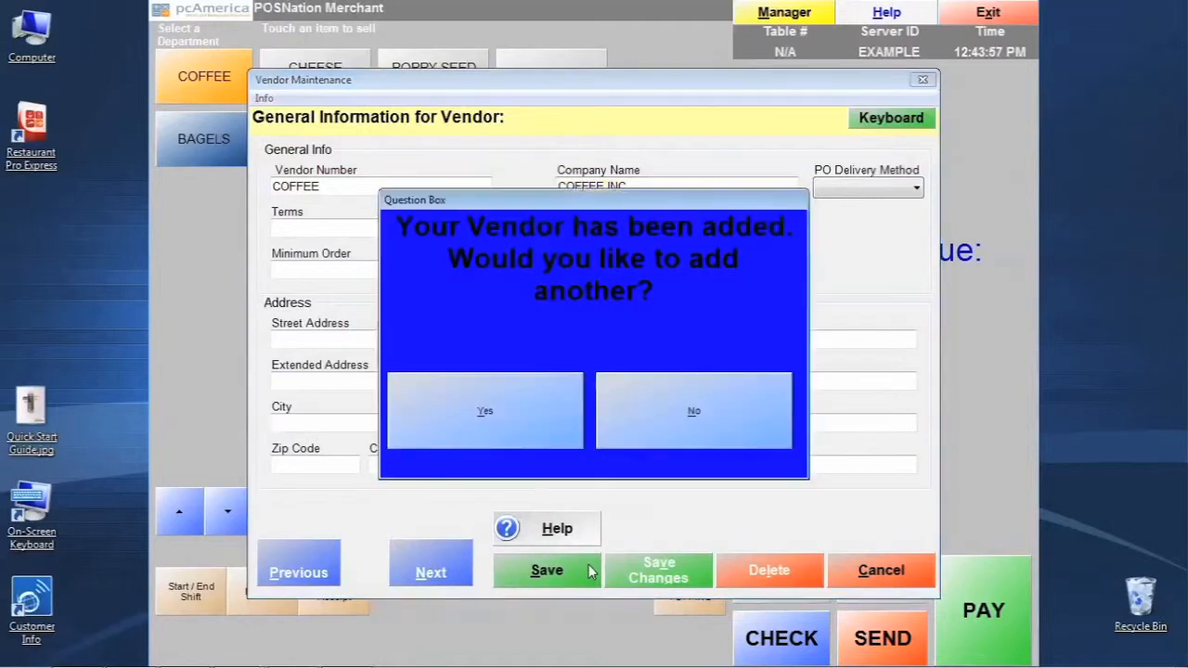
# - Add another vendor with vendor number SUPPLY and company name SUPPLY CO, save it, and close vendor maintenance
pyautogui.click(545, 416)
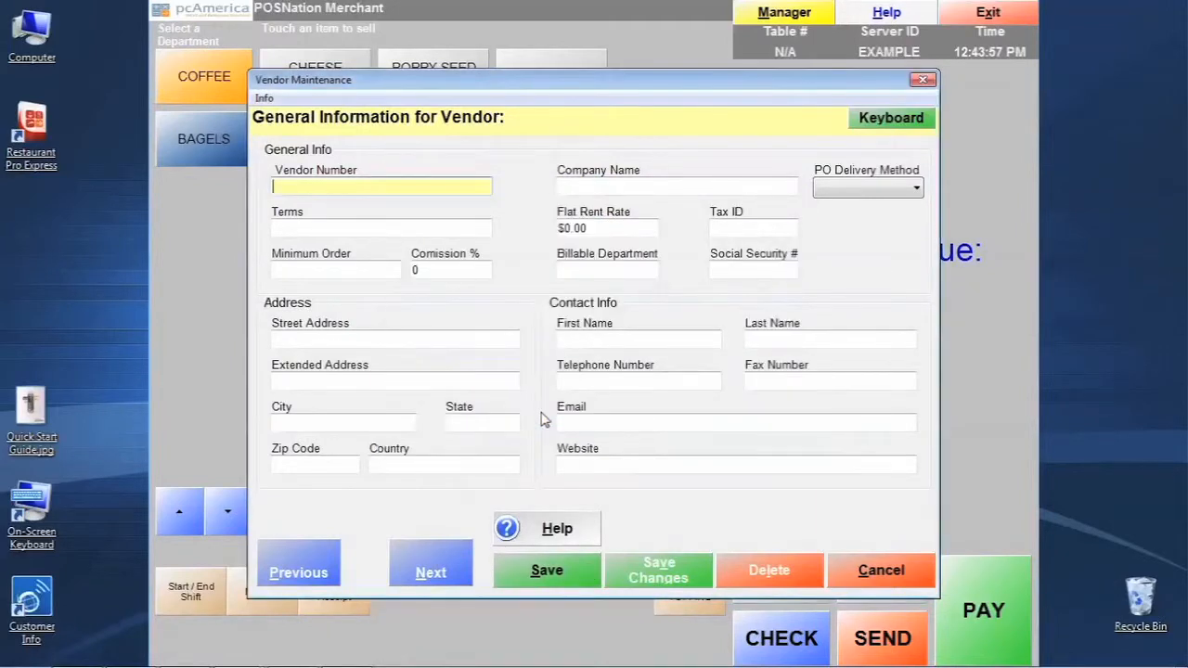
pyautogui.write('SUPPLY')
pyautogui.click(594, 188)
pyautogui.write('SUPPLY CO')
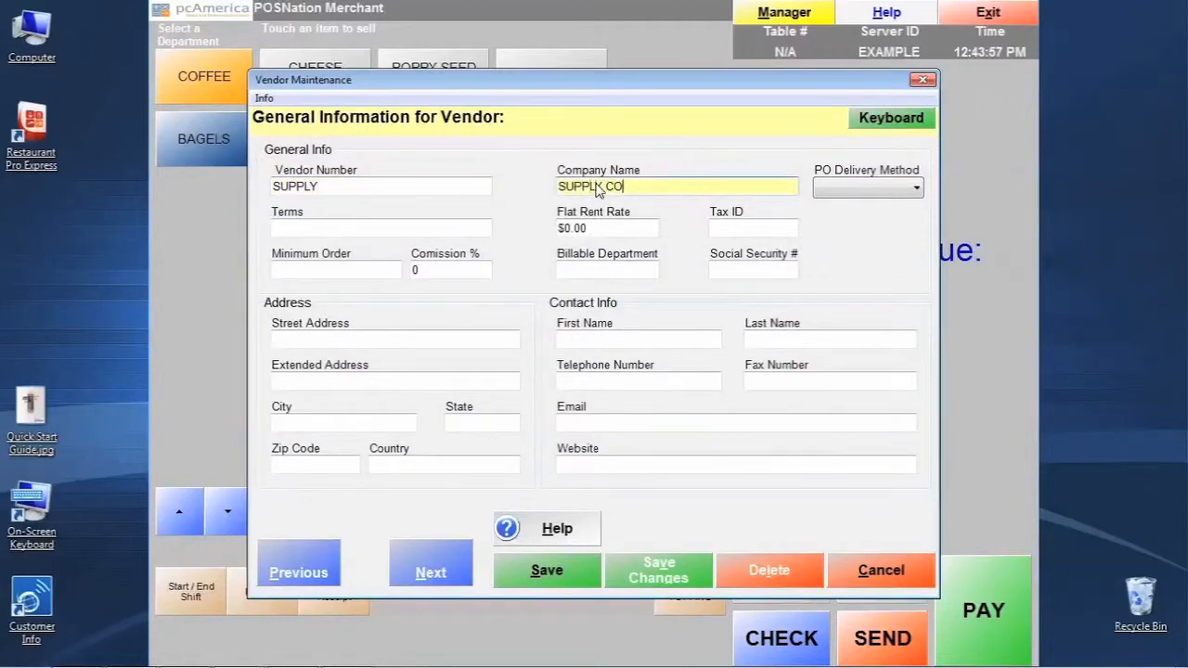
pyautogui.click(569, 572)
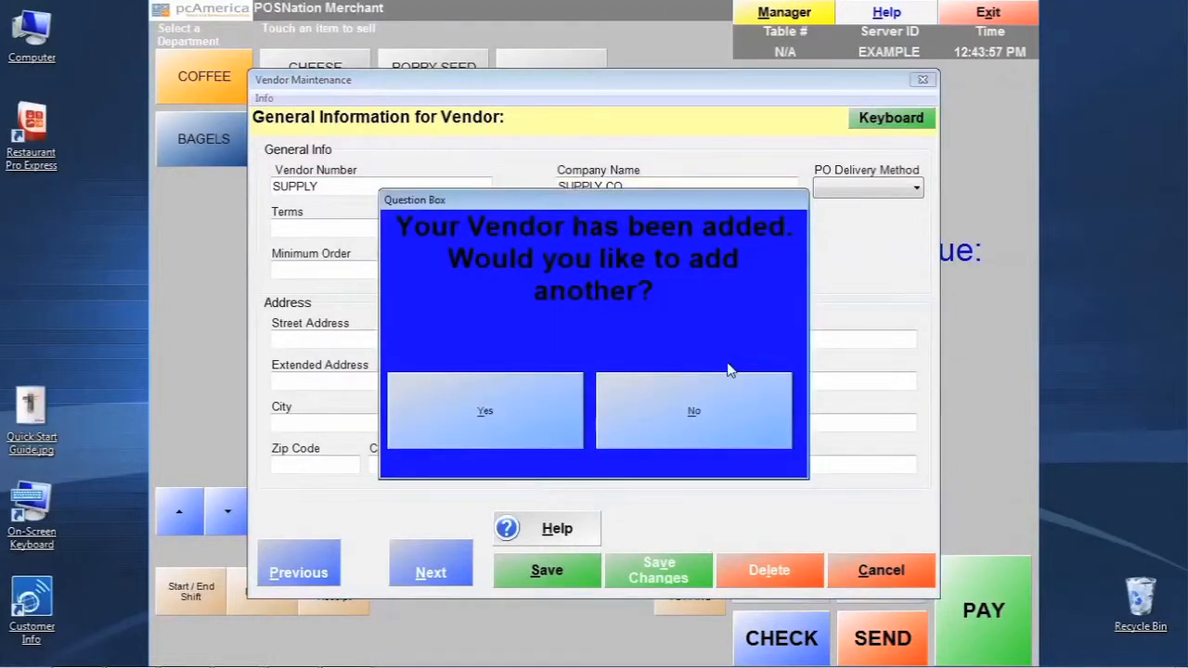
pyautogui.click(740, 408)
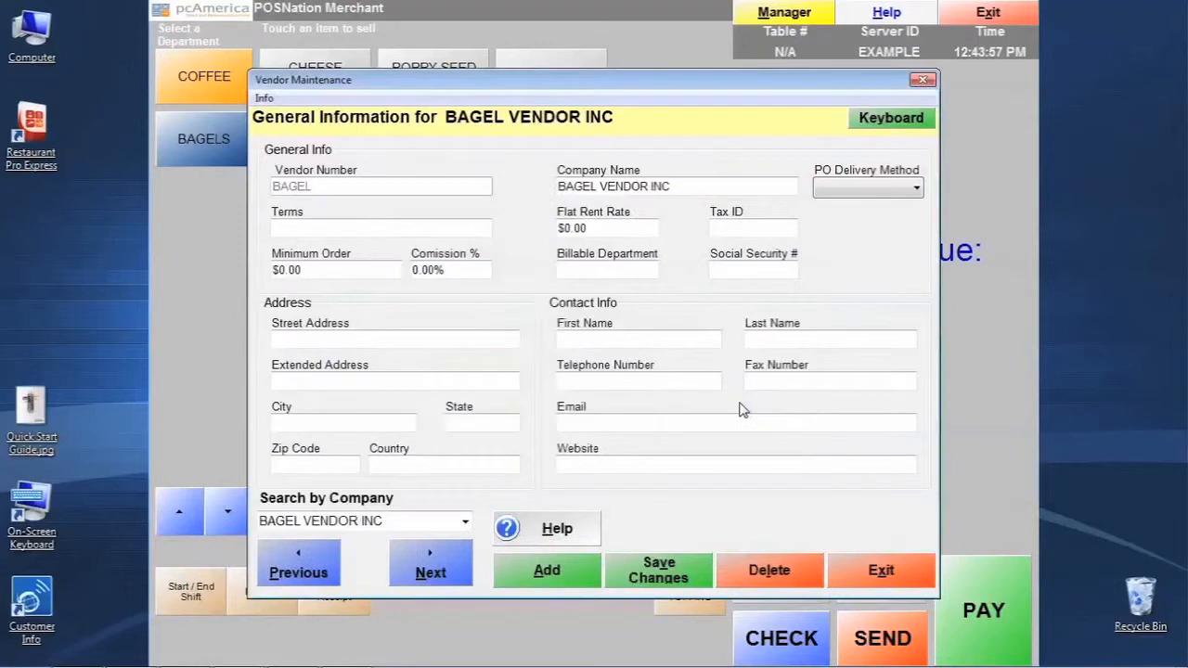
pyautogui.click(888, 577)
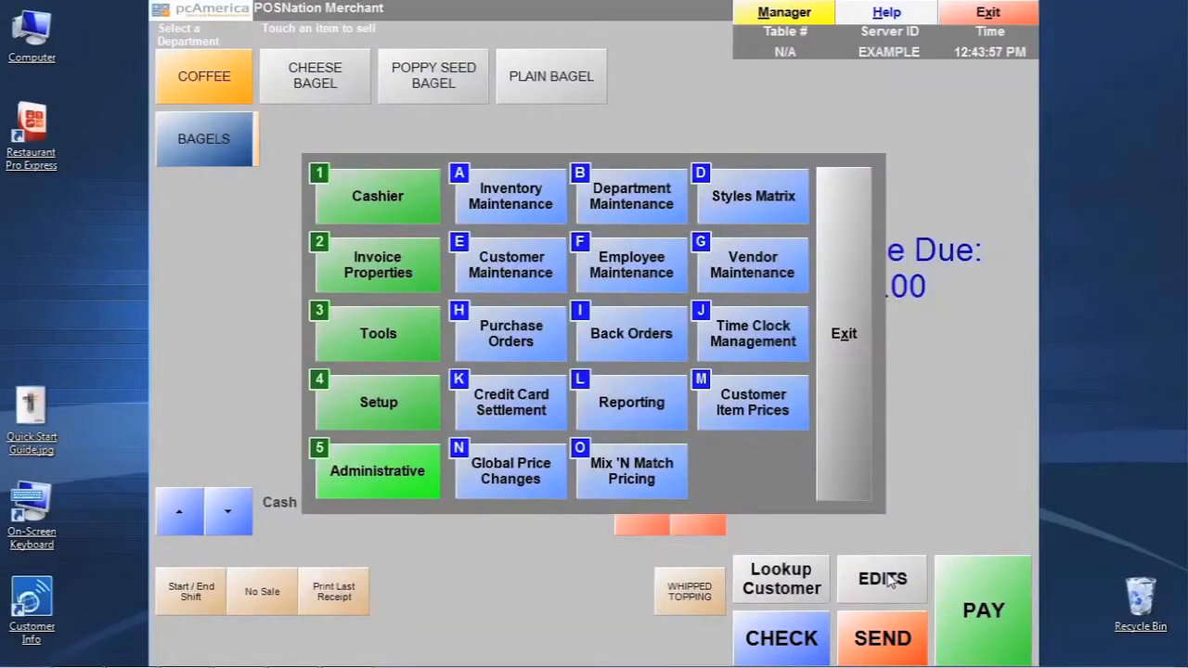
# - Start a new standard inventory item in the INGREDIENTS department with item number BEANS and description COFFEE BEANS
pyautogui.click(549, 214)
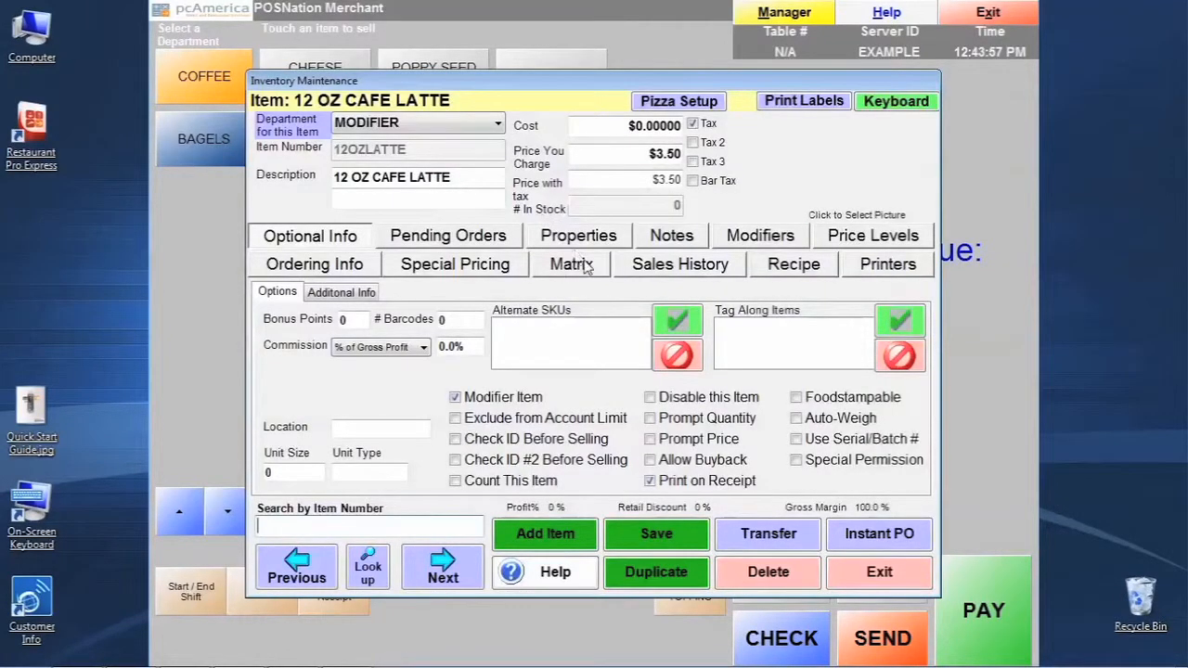
pyautogui.click(564, 534)
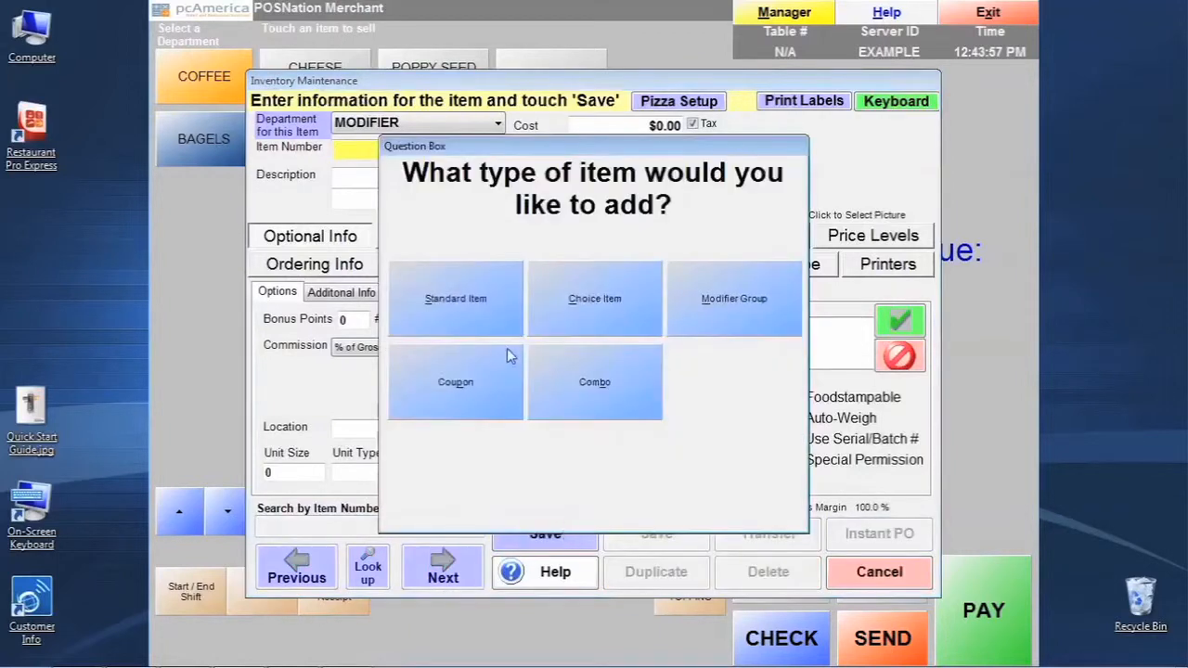
pyautogui.click(506, 323)
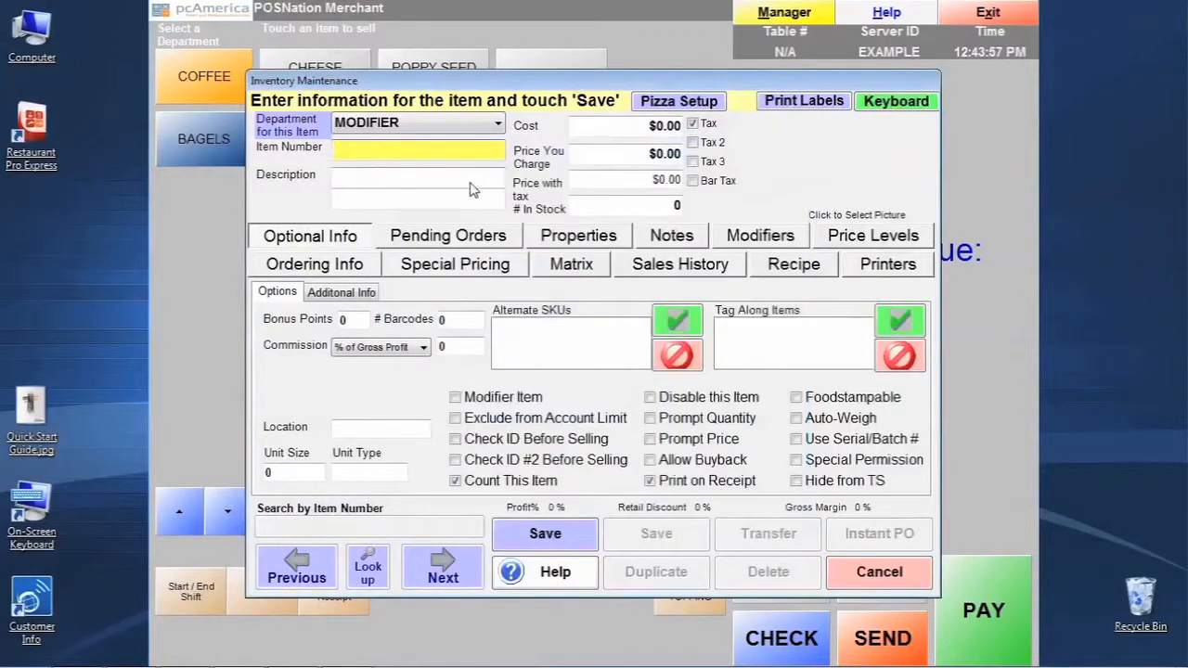
pyautogui.click(463, 126)
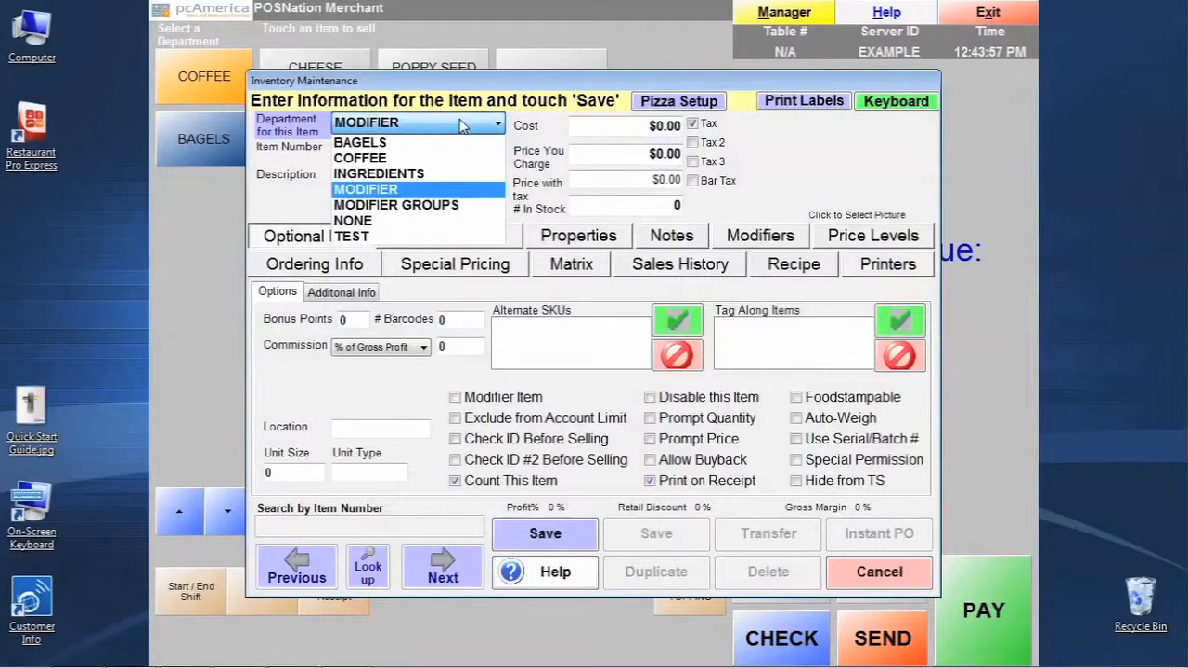
pyautogui.click(440, 175)
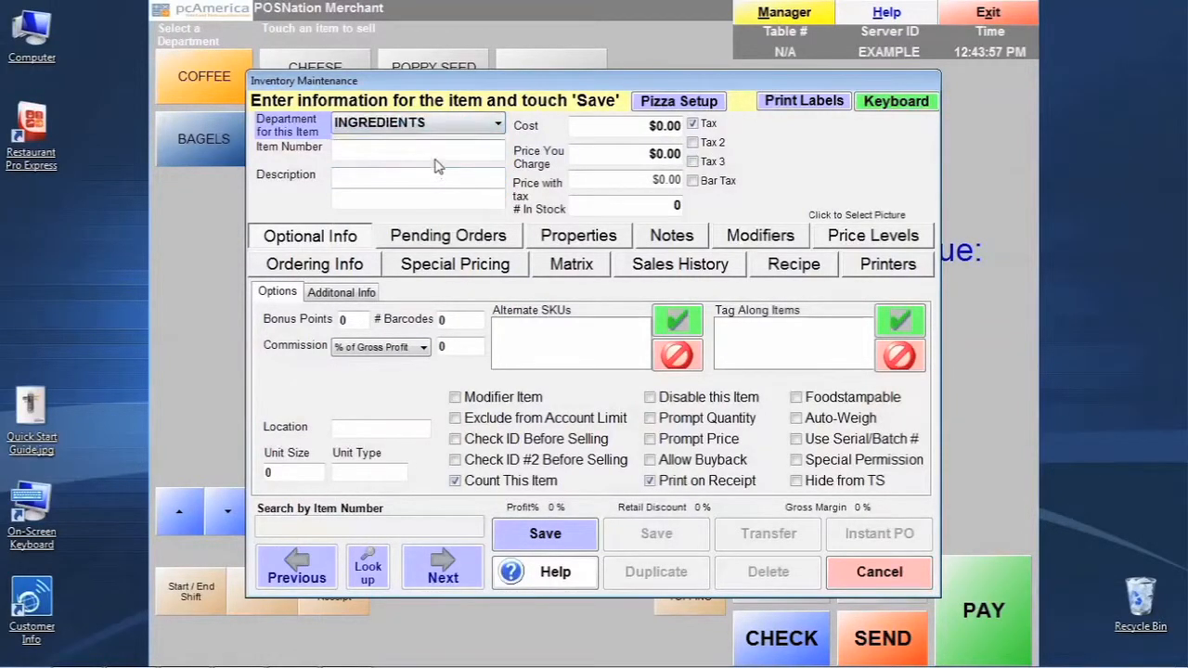
pyautogui.click(440, 153)
pyautogui.write('BEANS')
pyautogui.press('Tab')
pyautogui.write('COFFEE BEANS')
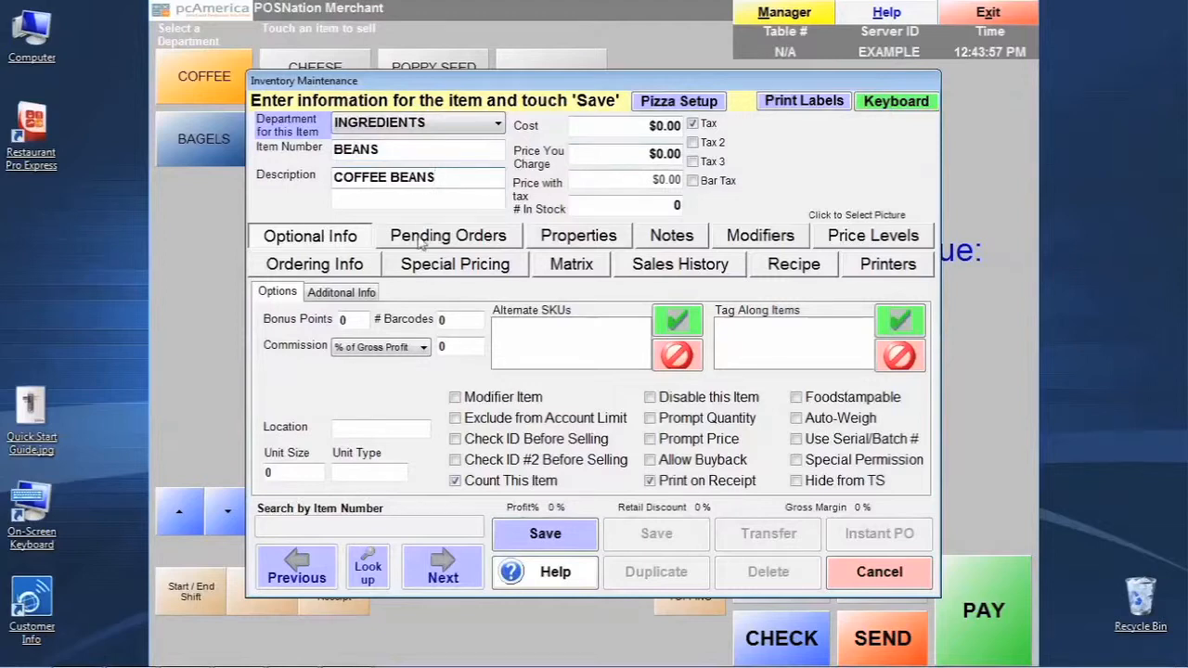
# - Add COFFEE INC as a pricing vendor in the ordering information of the coffee beans item
pyautogui.click(364, 267)
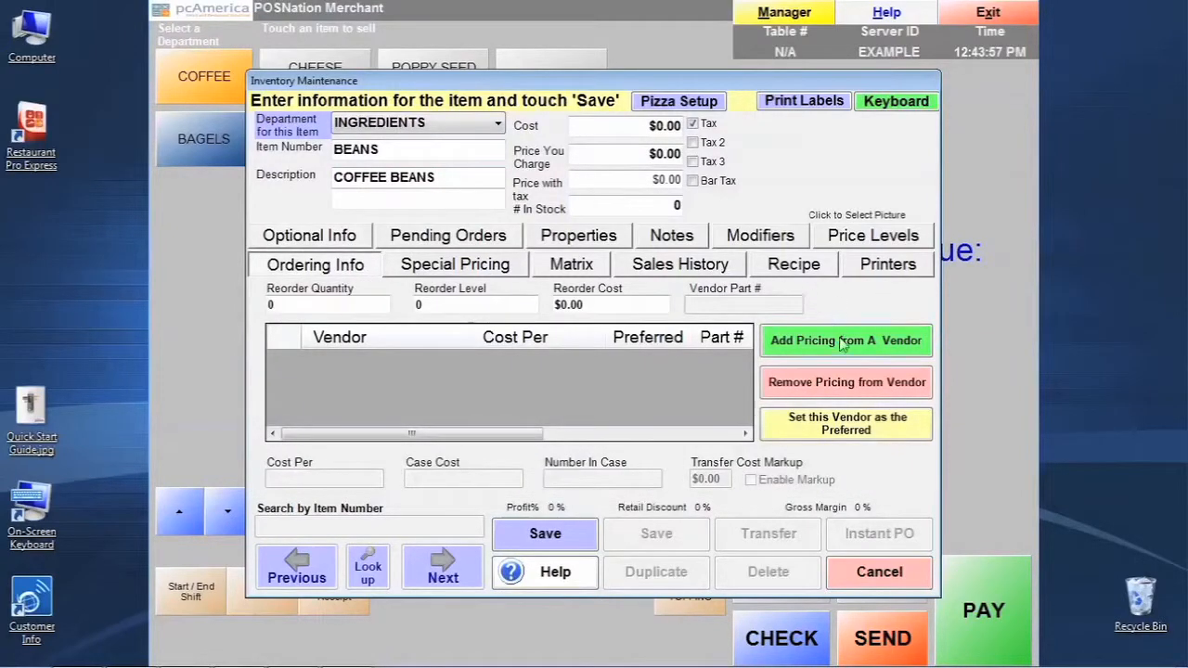
pyautogui.click(847, 343)
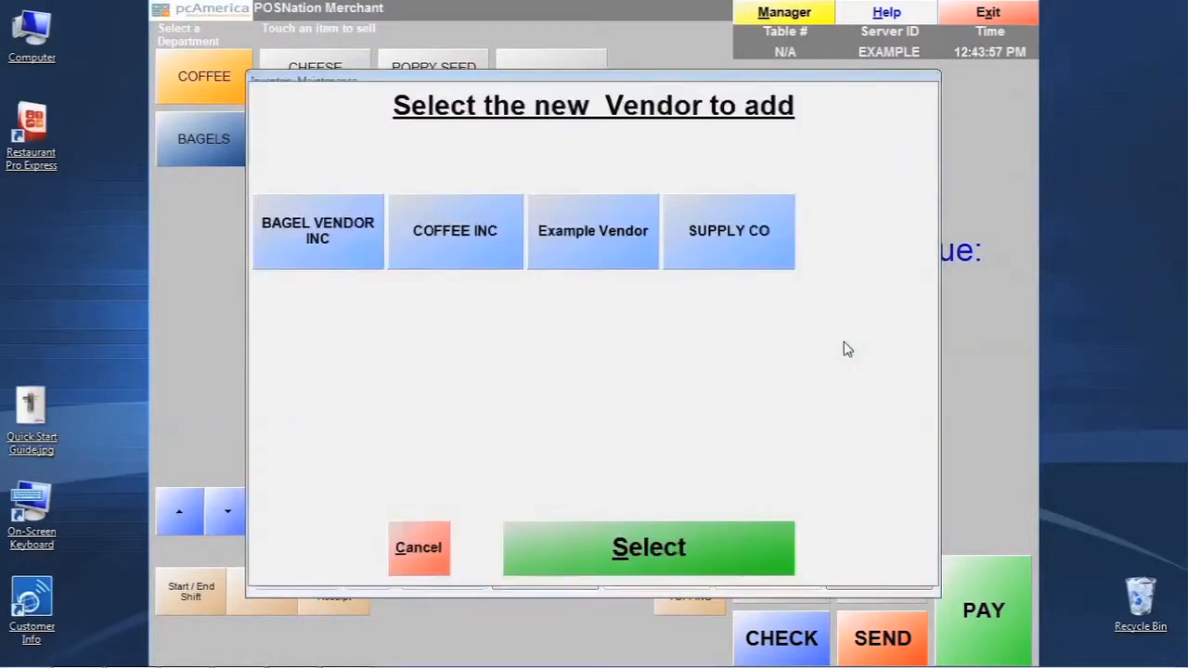
pyautogui.click(479, 252)
pyautogui.click(838, 525)
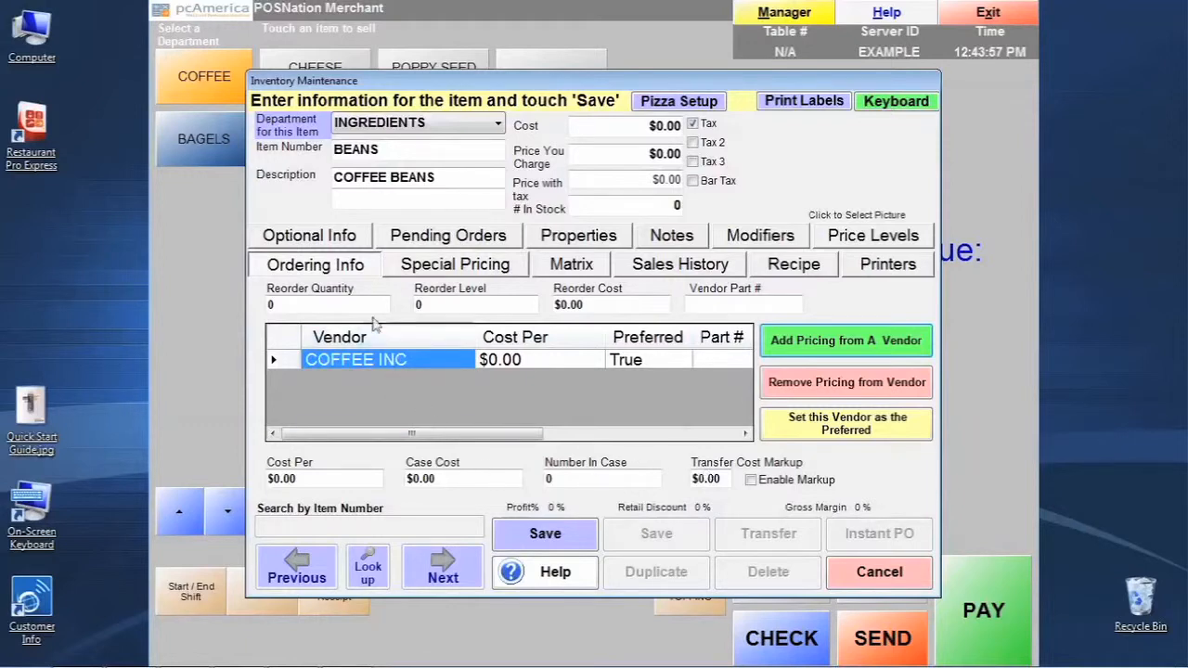
# - Compute 5 * 16 in Calculator and set the coffee beans item's number in stock to 80
pyautogui.click(628, 215)
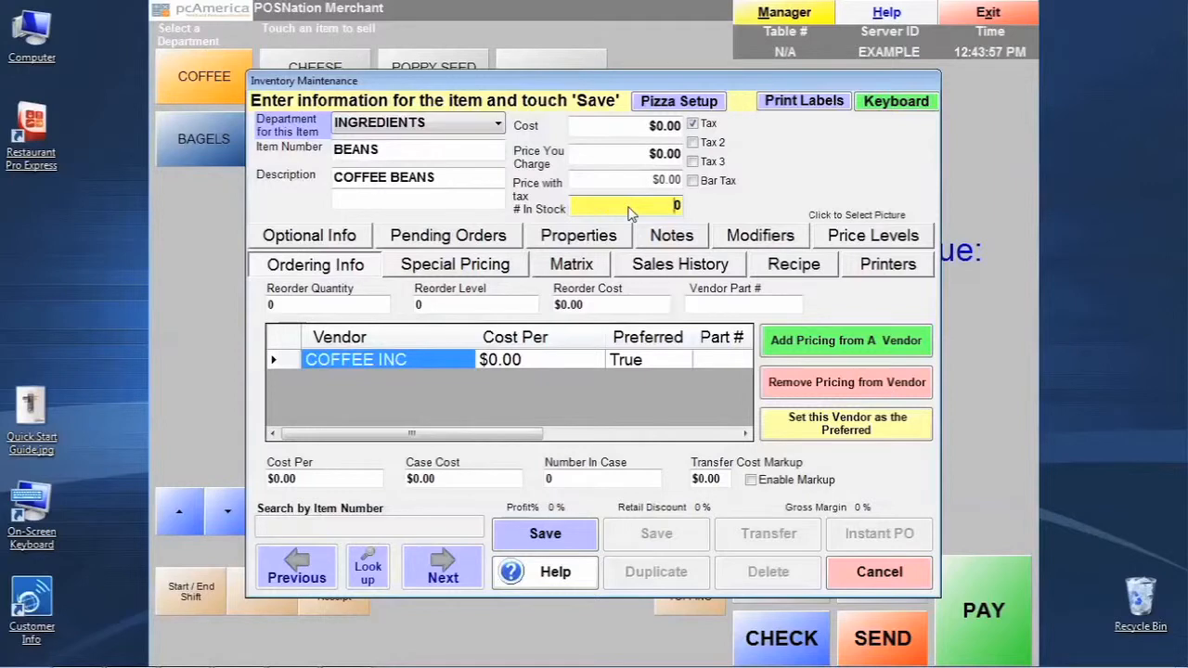
pyautogui.press('super')
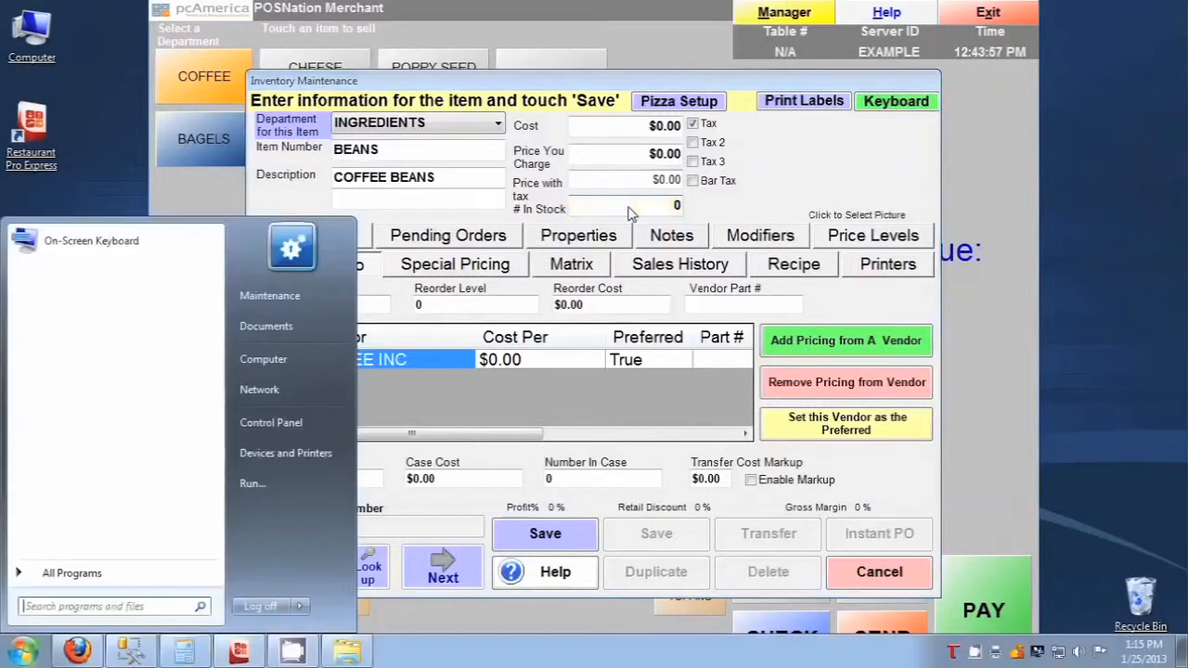
pyautogui.click(194, 655)
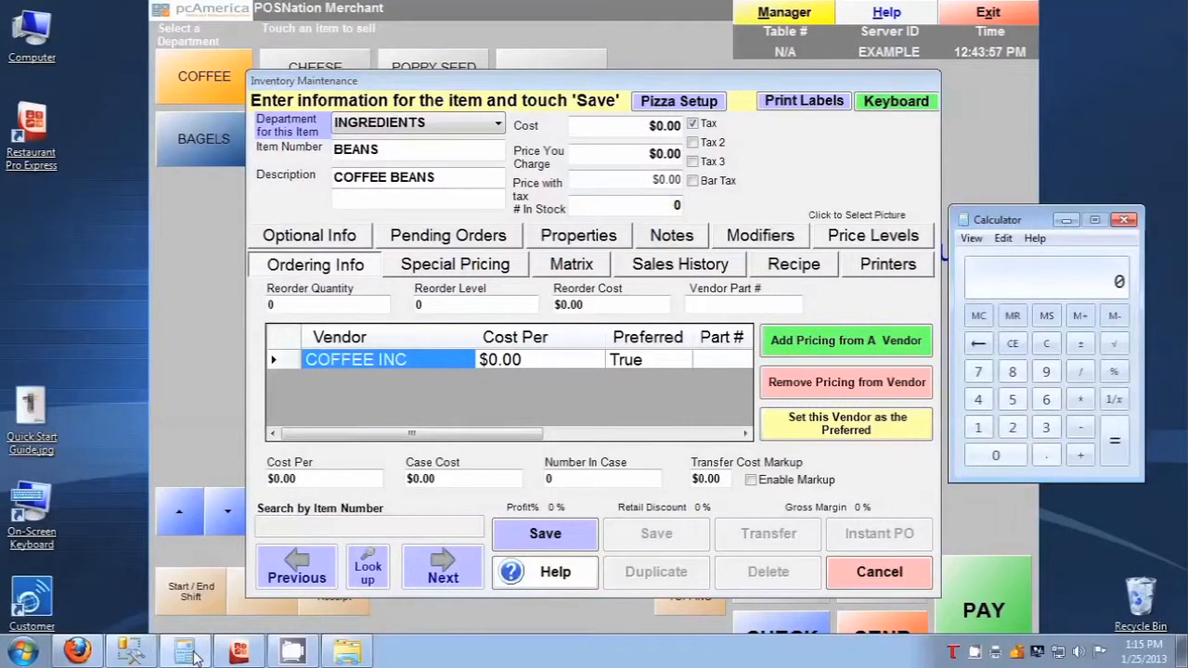
pyautogui.write('5 * 16')
pyautogui.press('Return')
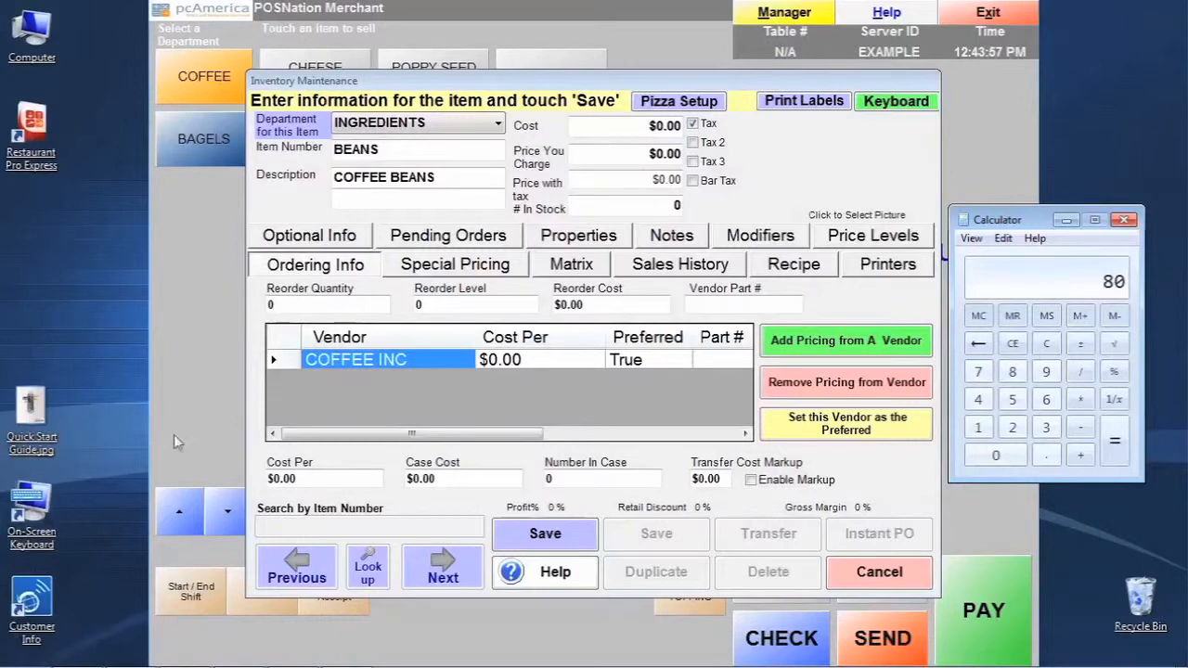
pyautogui.click(654, 210)
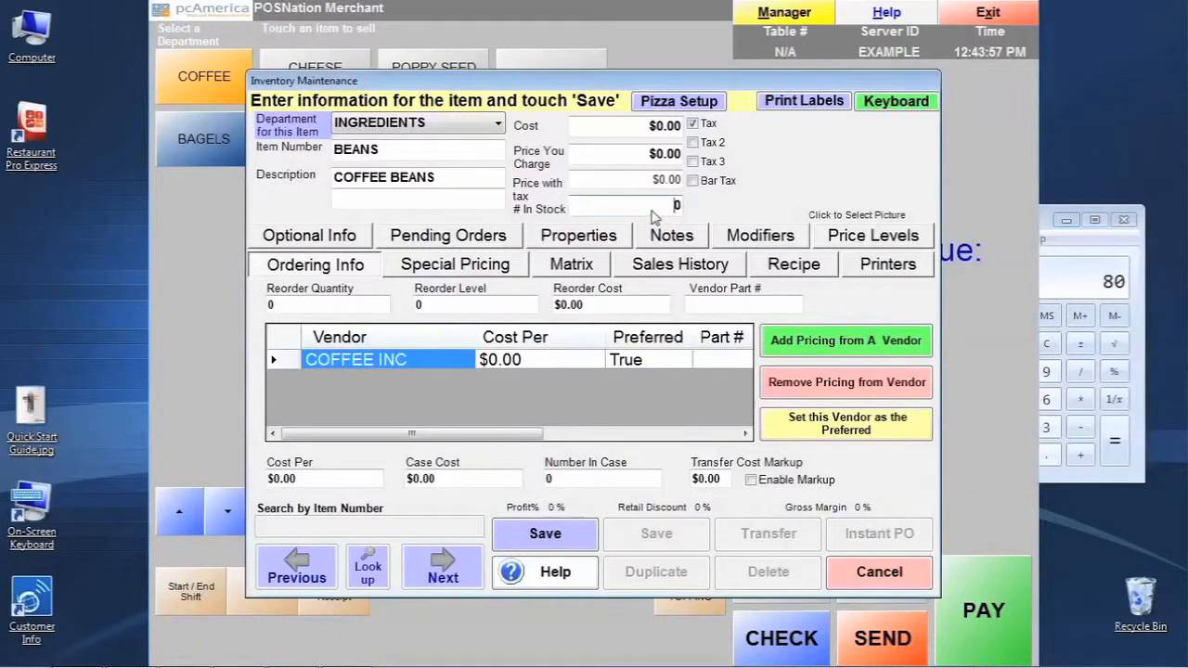
pyautogui.moveTo(652, 212); pyautogui.dragTo(695, 210)
pyautogui.write('80')
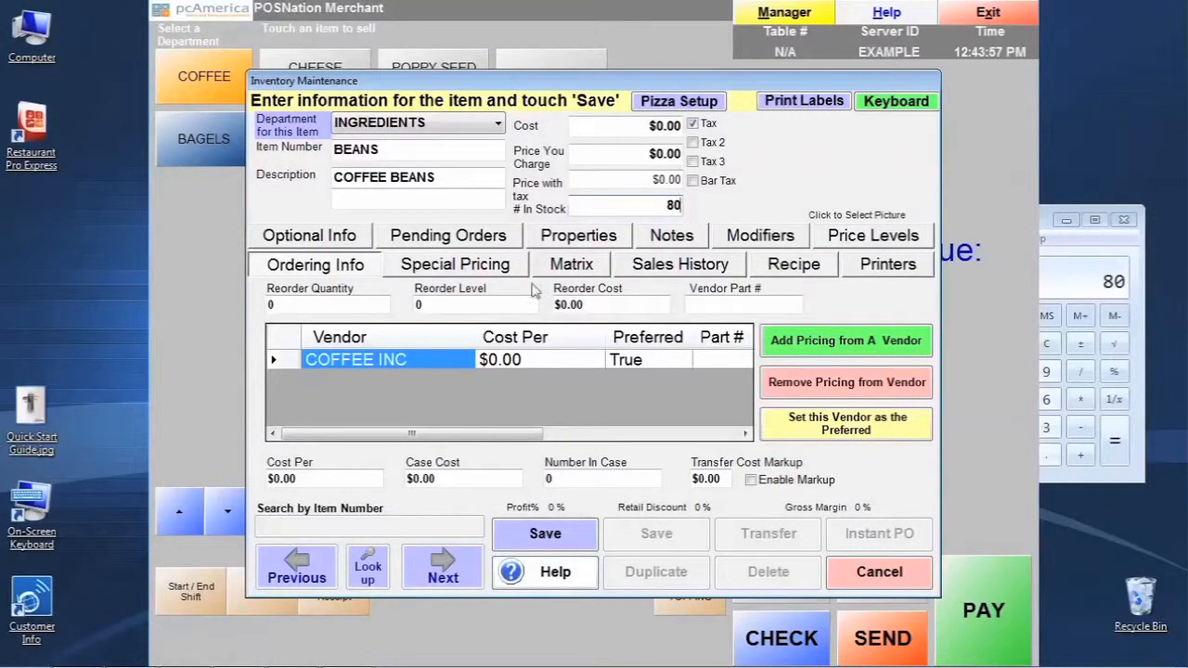
# - Set the coffee beans item's reorder level to 80 and its reorder quantity to 240
pyautogui.click(464, 311)
pyautogui.click(365, 309)
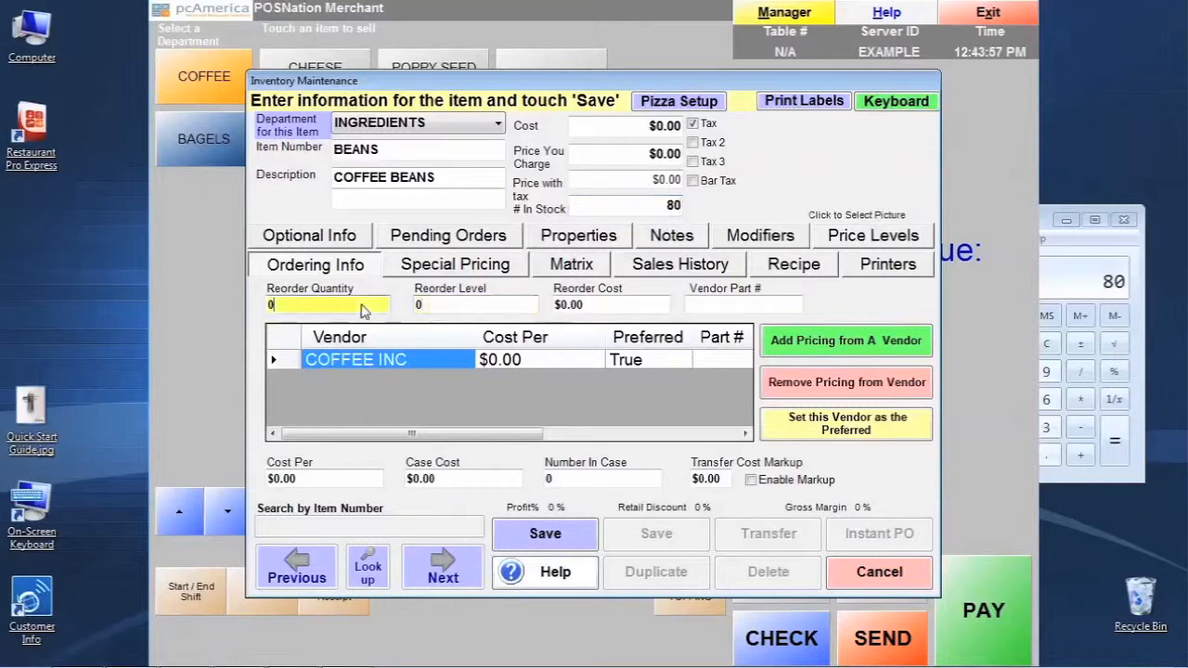
pyautogui.click(440, 311)
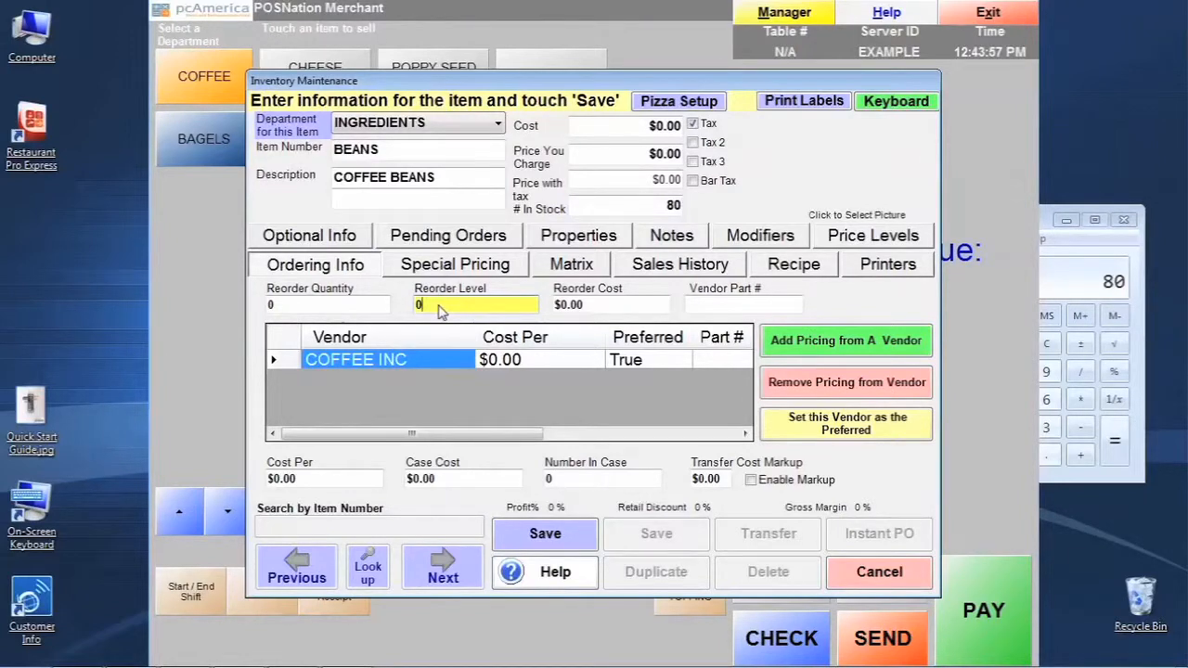
pyautogui.press('BackSpace')
pyautogui.write('80')
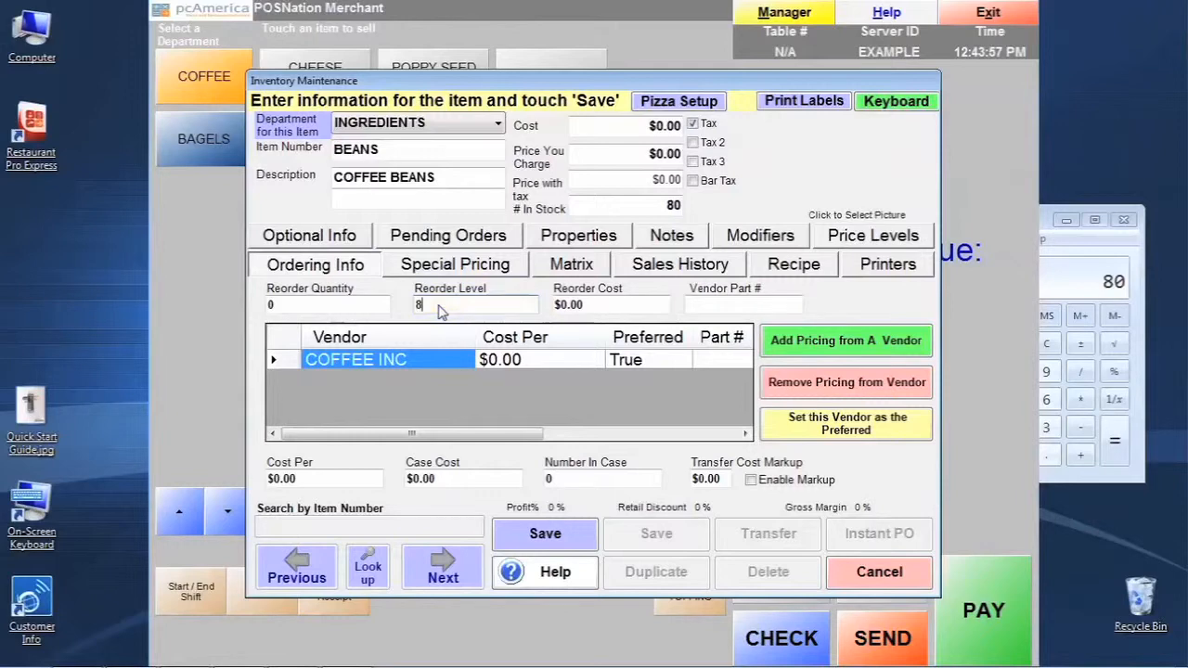
pyautogui.click(353, 310)
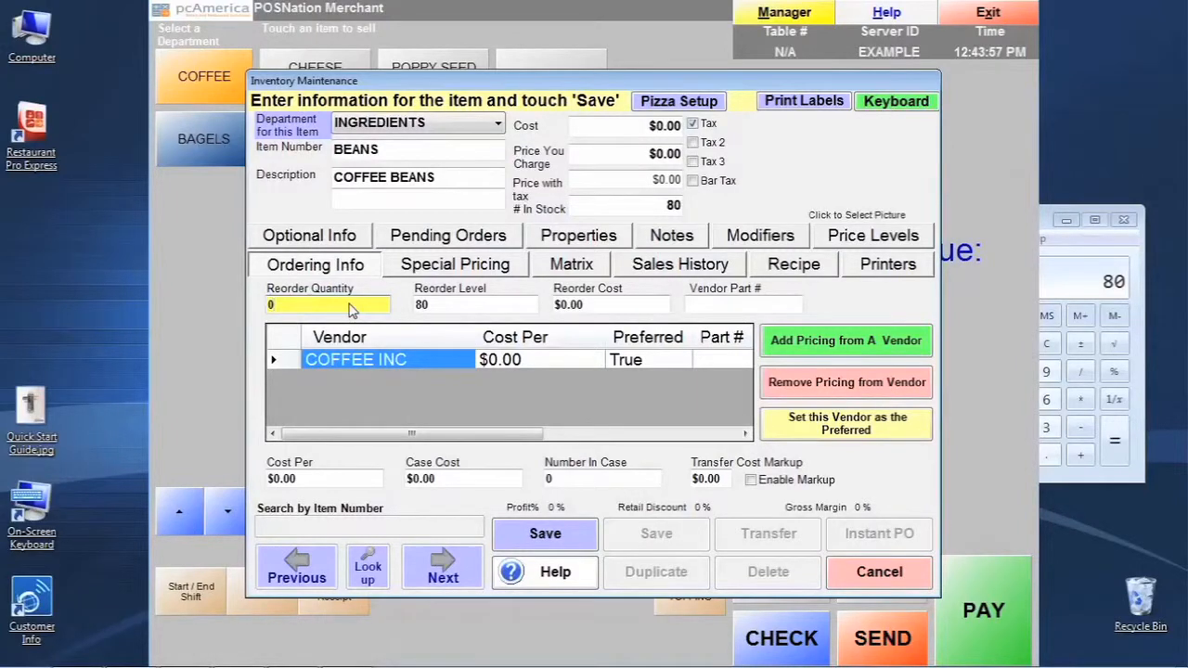
pyautogui.press('BackSpace')
pyautogui.write('240')
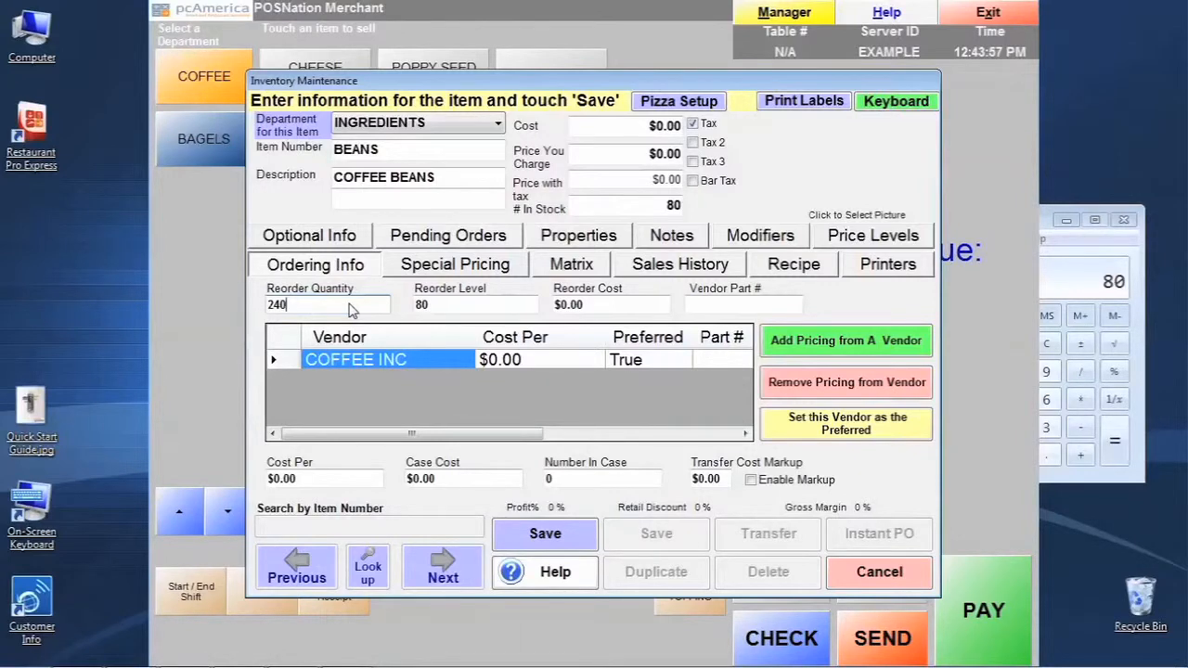
pyautogui.click(310, 481)
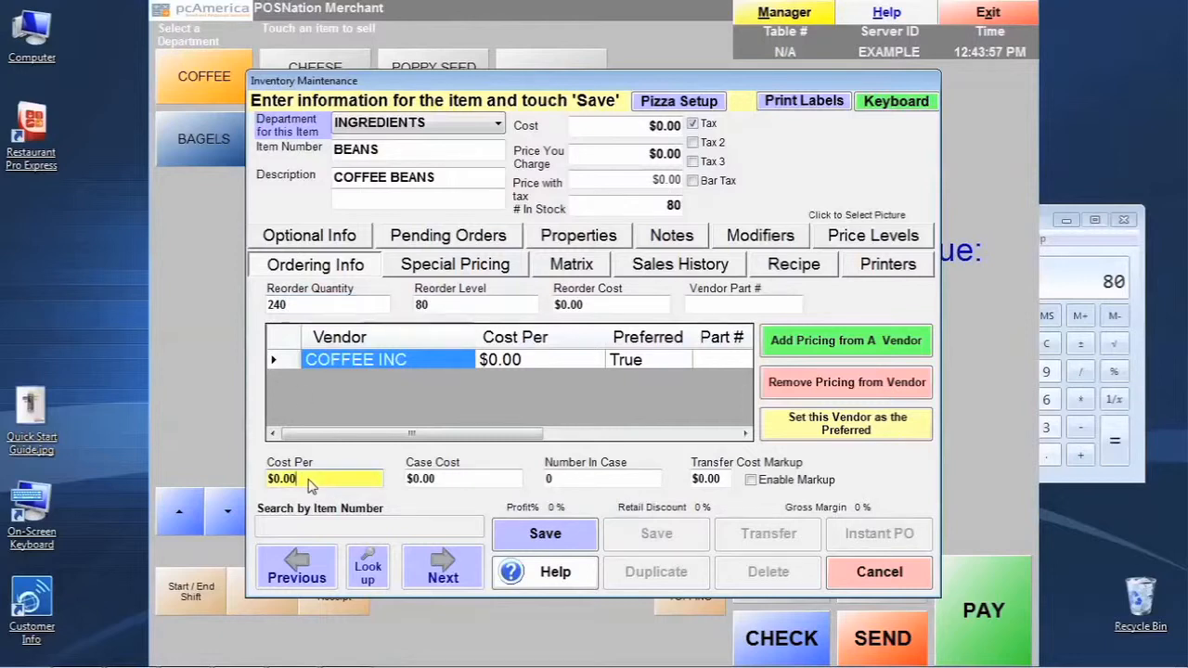
pyautogui.moveTo(310, 481); pyautogui.dragTo(223, 487)
pyautogui.write('10.')
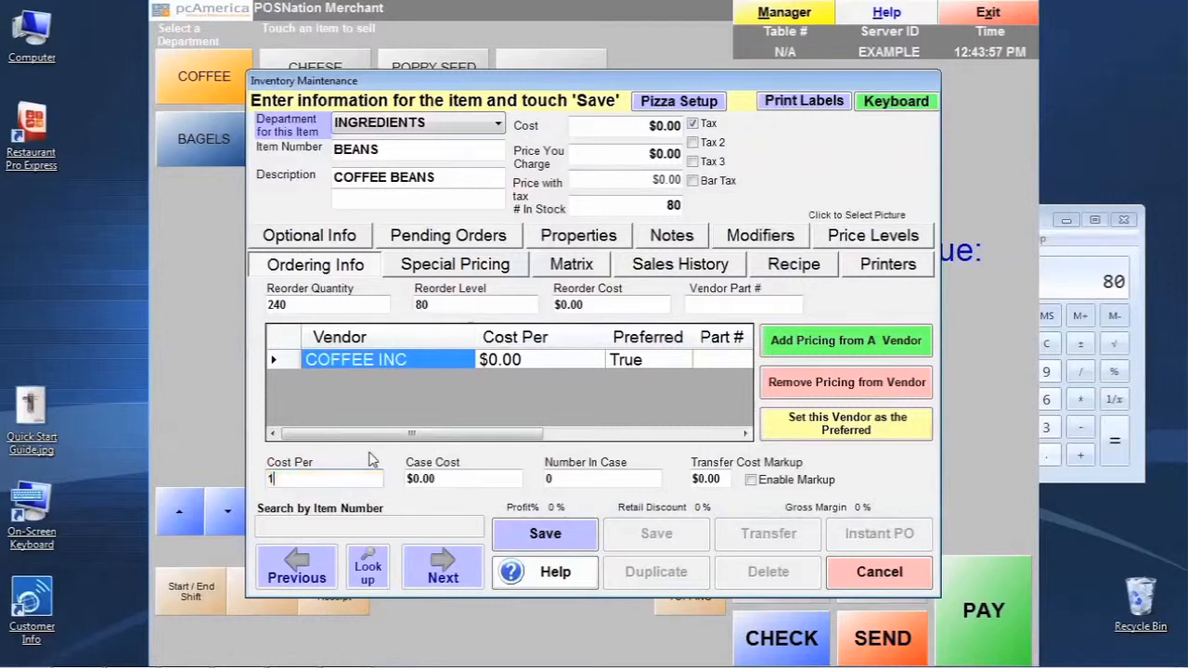
pyautogui.write('00')
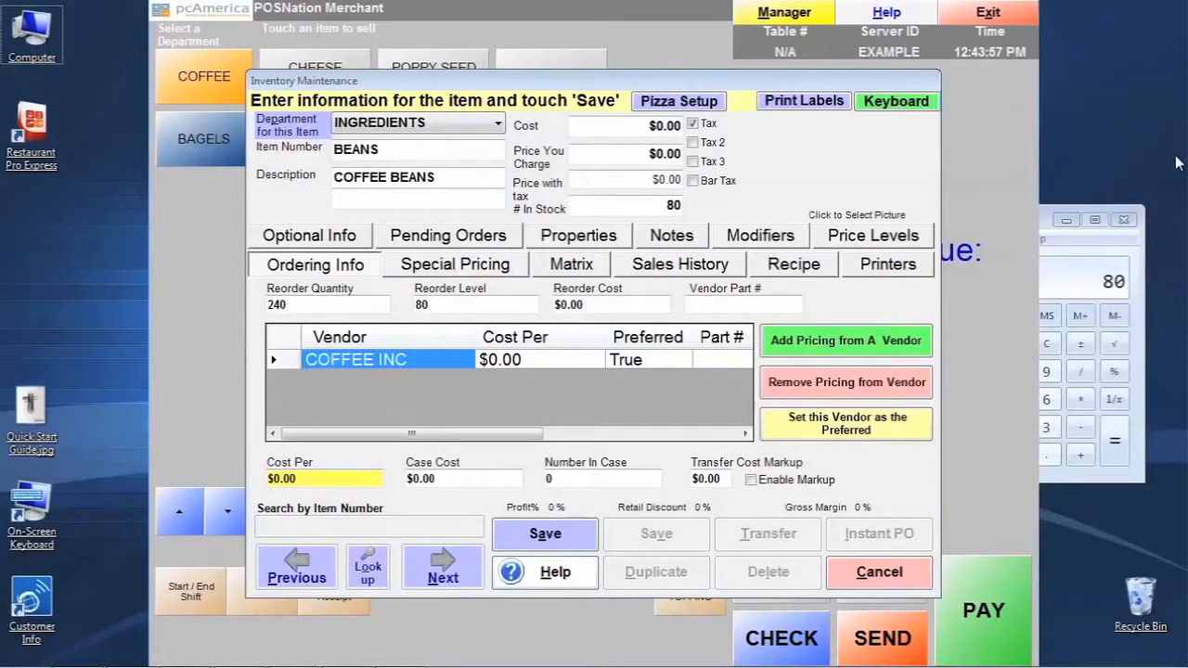
pyautogui.click(365, 303)
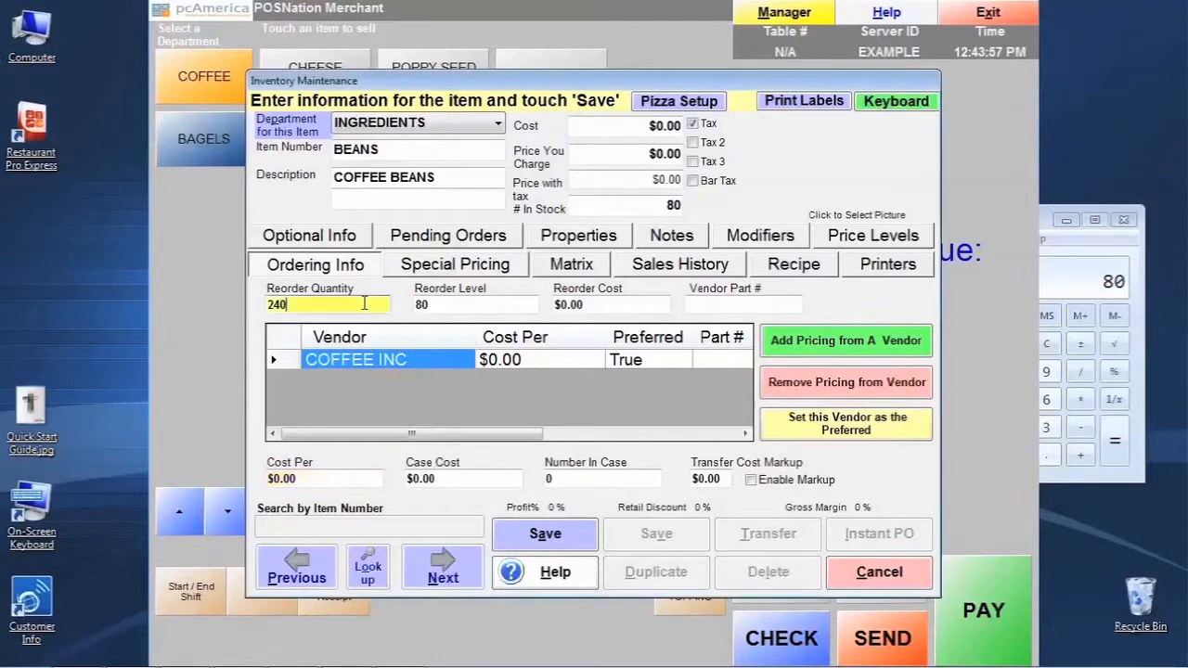
pyautogui.click(350, 479)
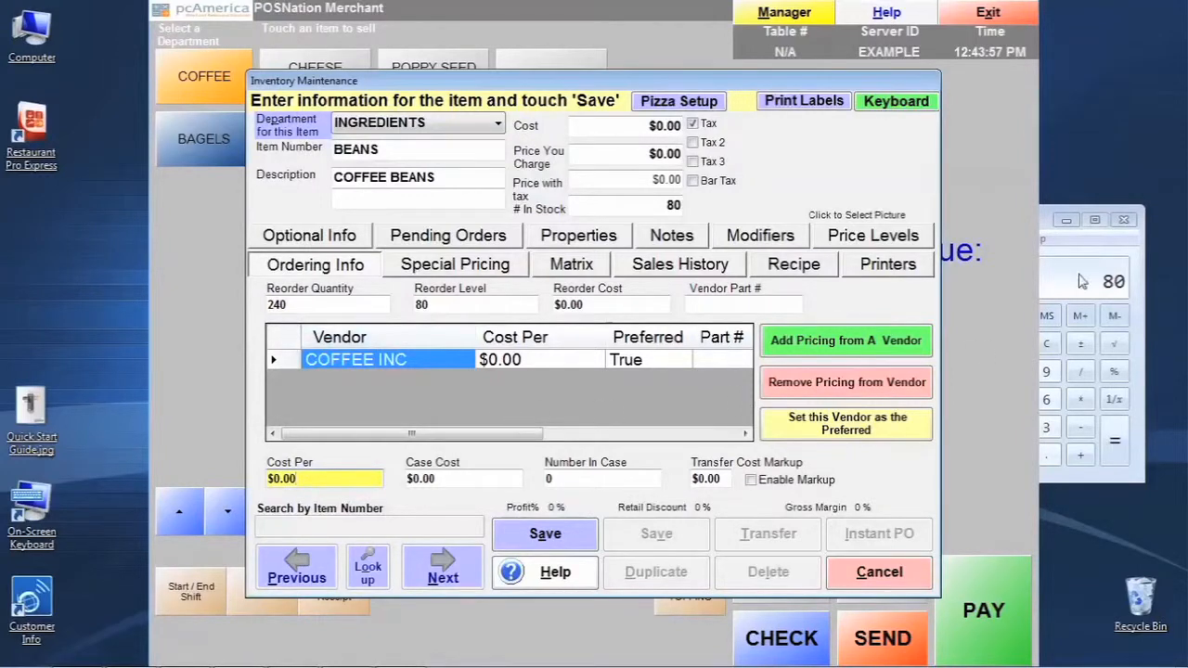
# - Compute 10 / 16 in Calculator and set the COFFEE INC cost per unit of the coffee beans to 0.625
pyautogui.click(1047, 224)
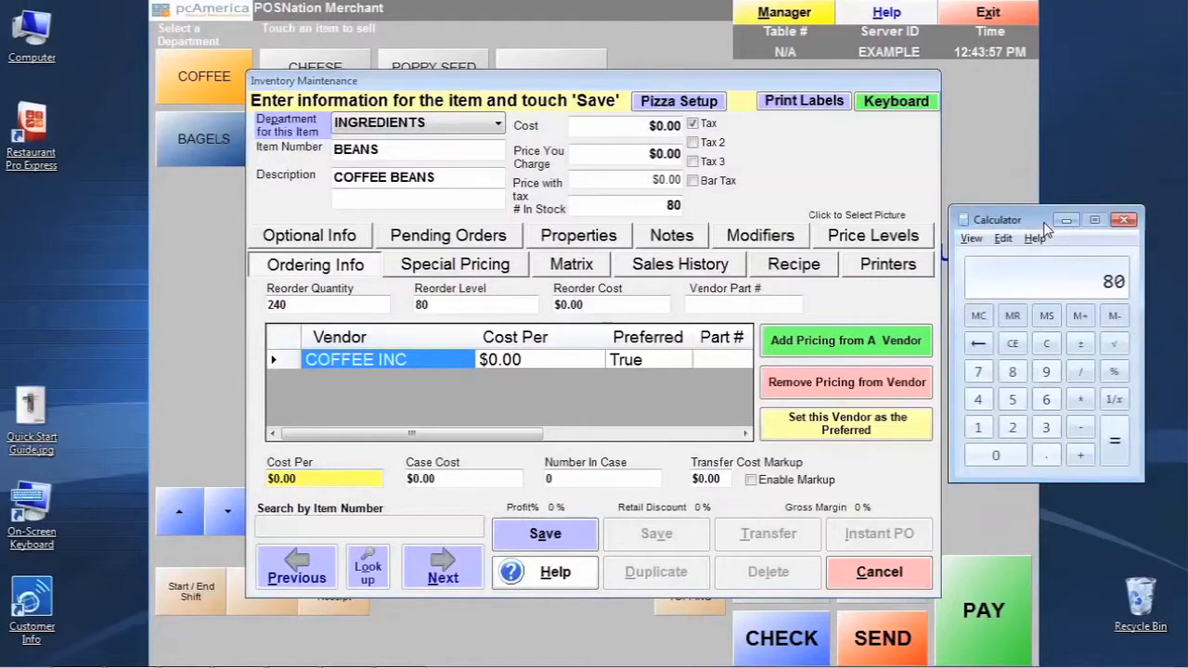
pyautogui.write('10')
pyautogui.press('Escape')
pyautogui.write('10')
pyautogui.press('/')
pyautogui.write('16')
pyautogui.press('Return')
pyautogui.click(334, 477)
pyautogui.write('0.625')
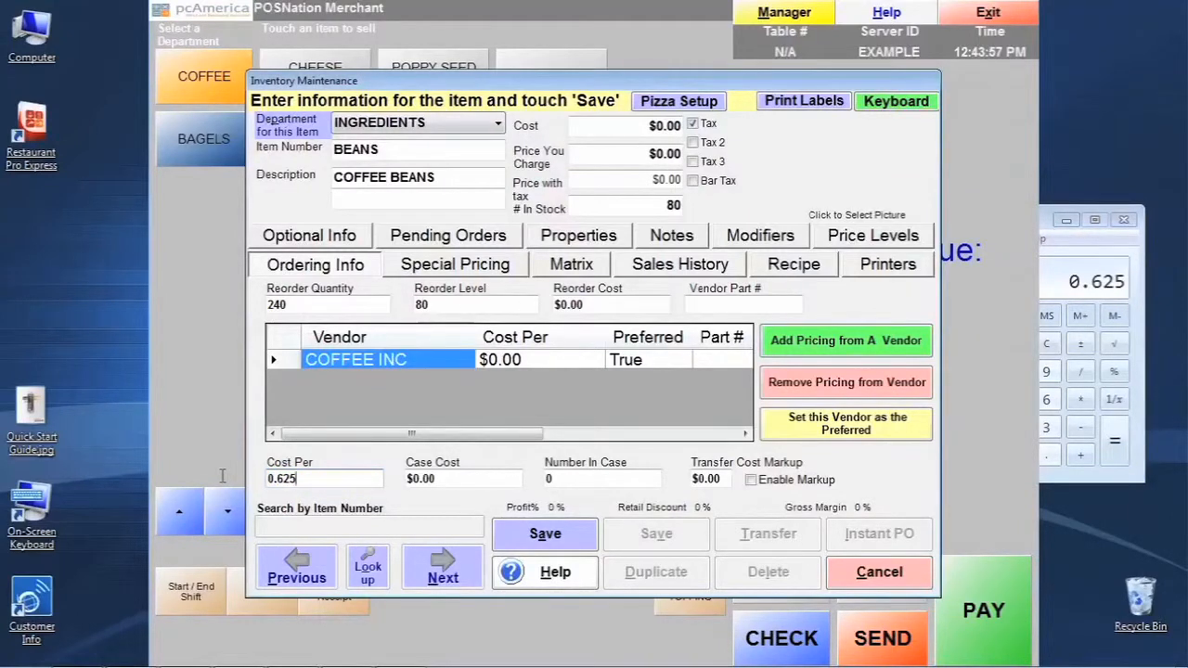
# - Set the coffee beans' case cost to 50.00 and the number in case to 80
pyautogui.click(446, 479)
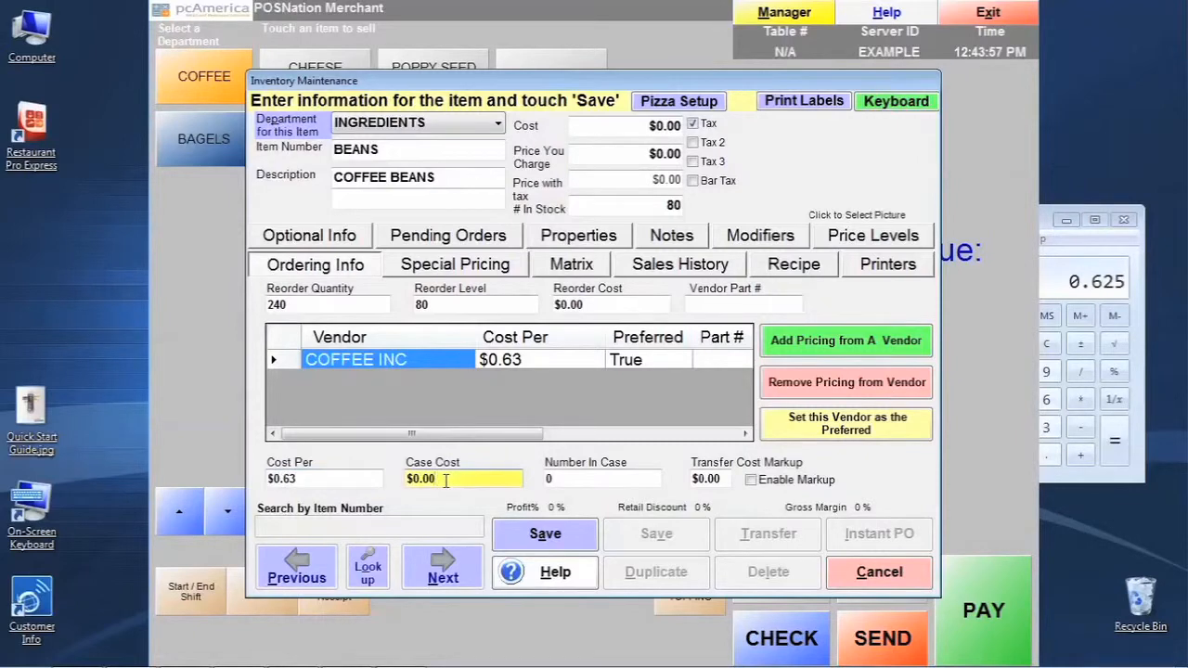
pyautogui.moveTo(446, 480); pyautogui.dragTo(403, 480)
pyautogui.write('50.00')
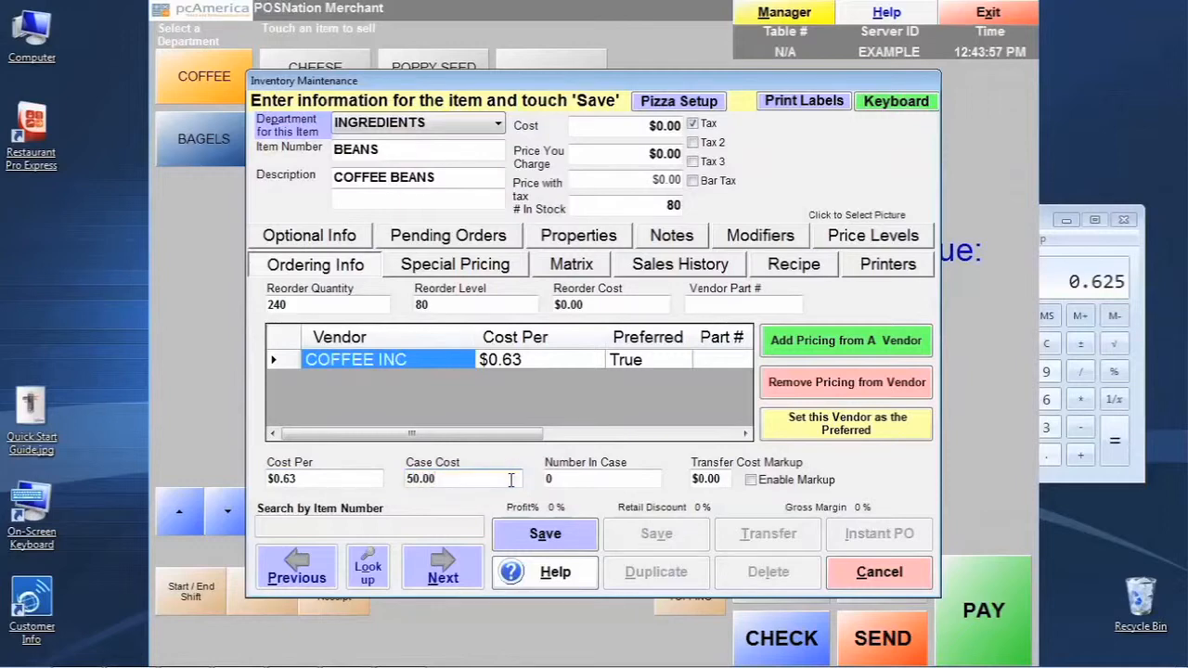
pyautogui.click(582, 480)
pyautogui.press('BackSpace')
pyautogui.write('80')
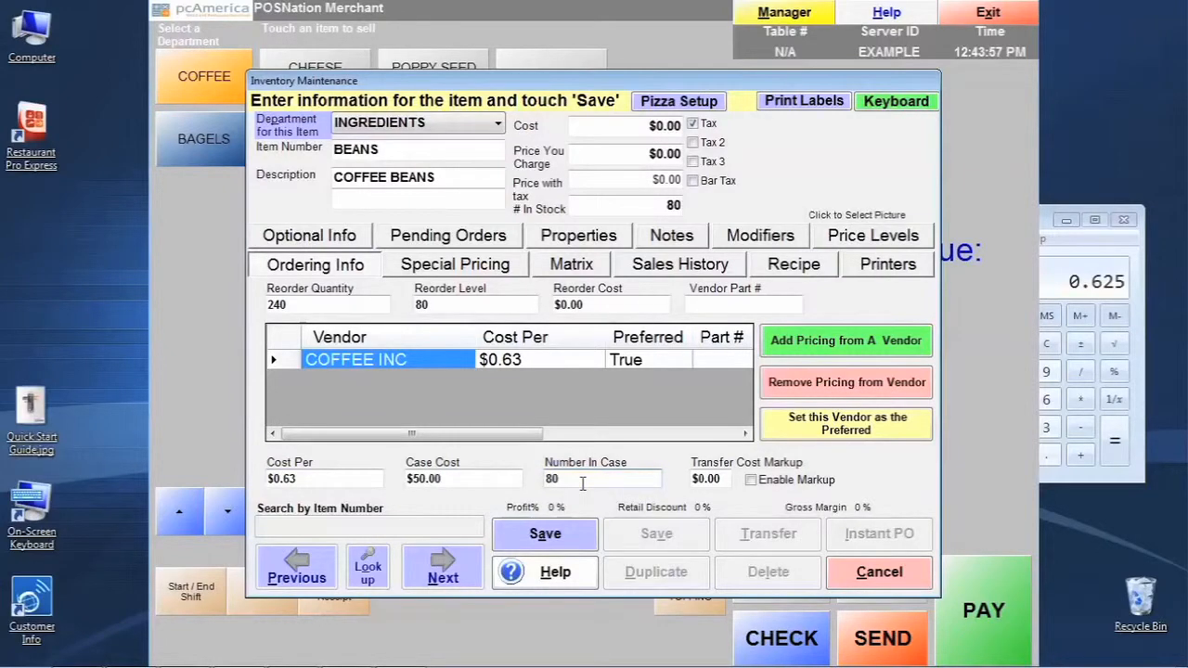
# - Save the coffee beans item without adding another item, and review its ordering information
pyautogui.click(576, 538)
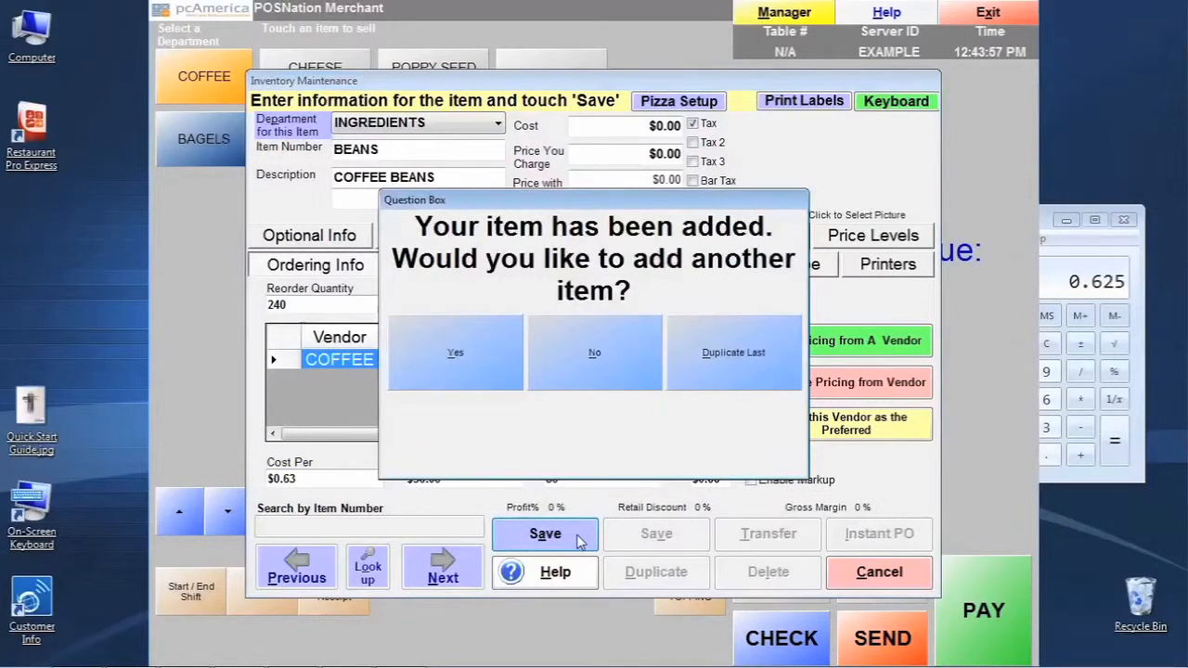
pyautogui.click(613, 357)
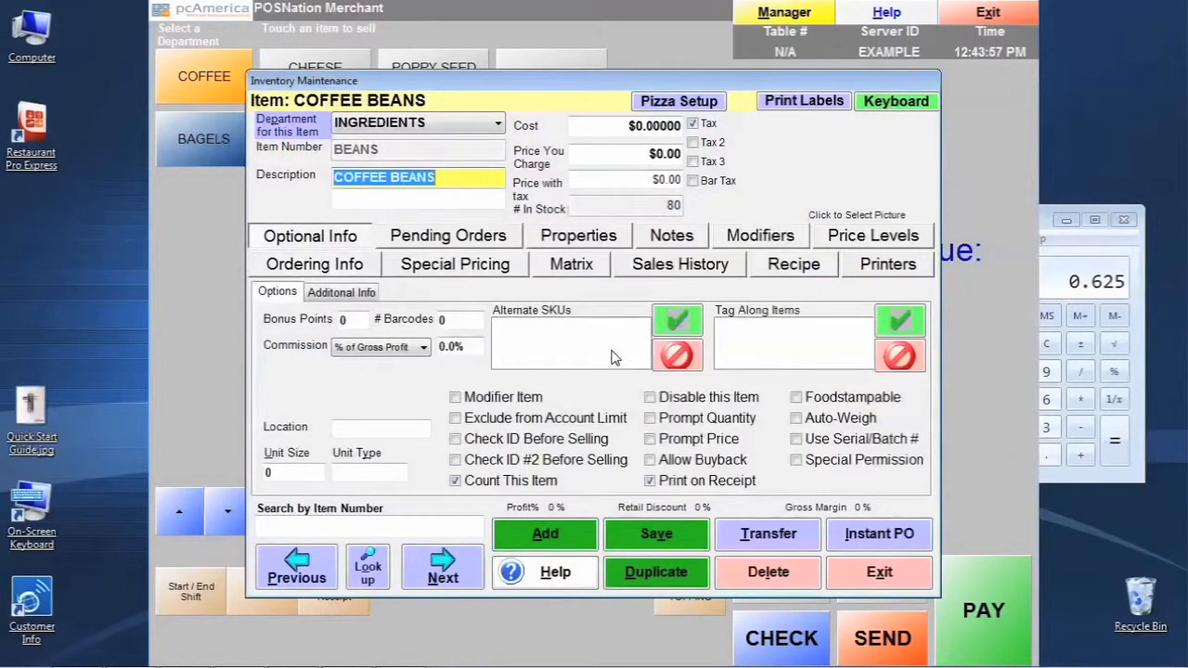
pyautogui.click(360, 265)
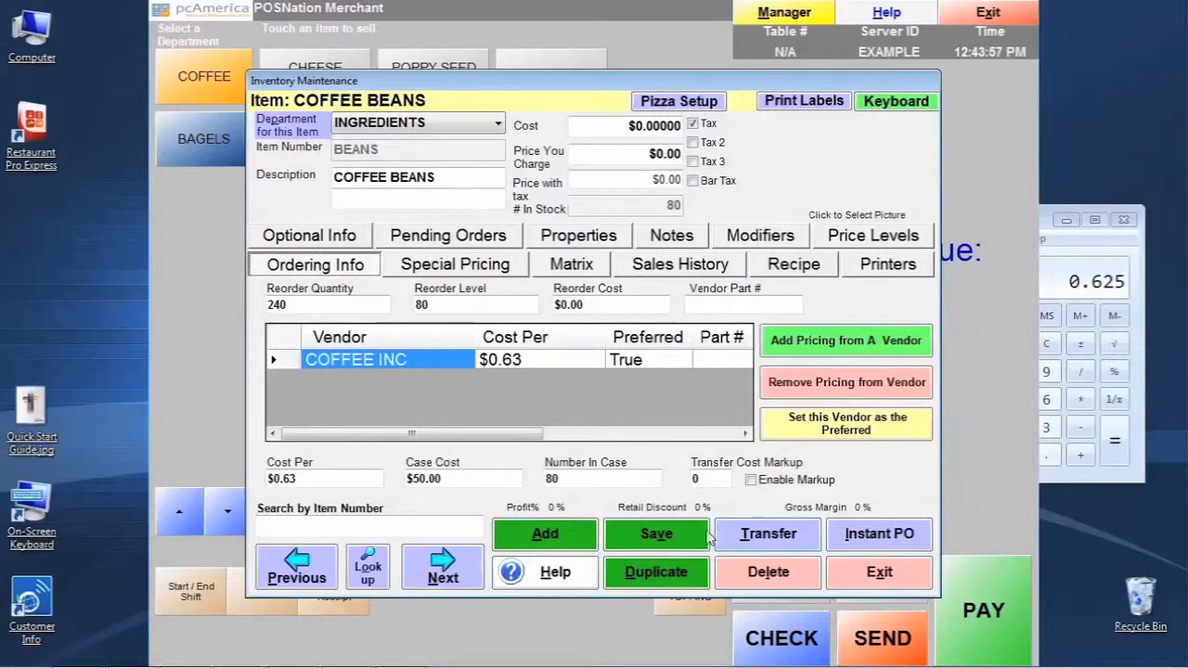
# - Look up the 8 OZ CAFE LATTE item among the modifiers and open its recipe
pyautogui.click(369, 570)
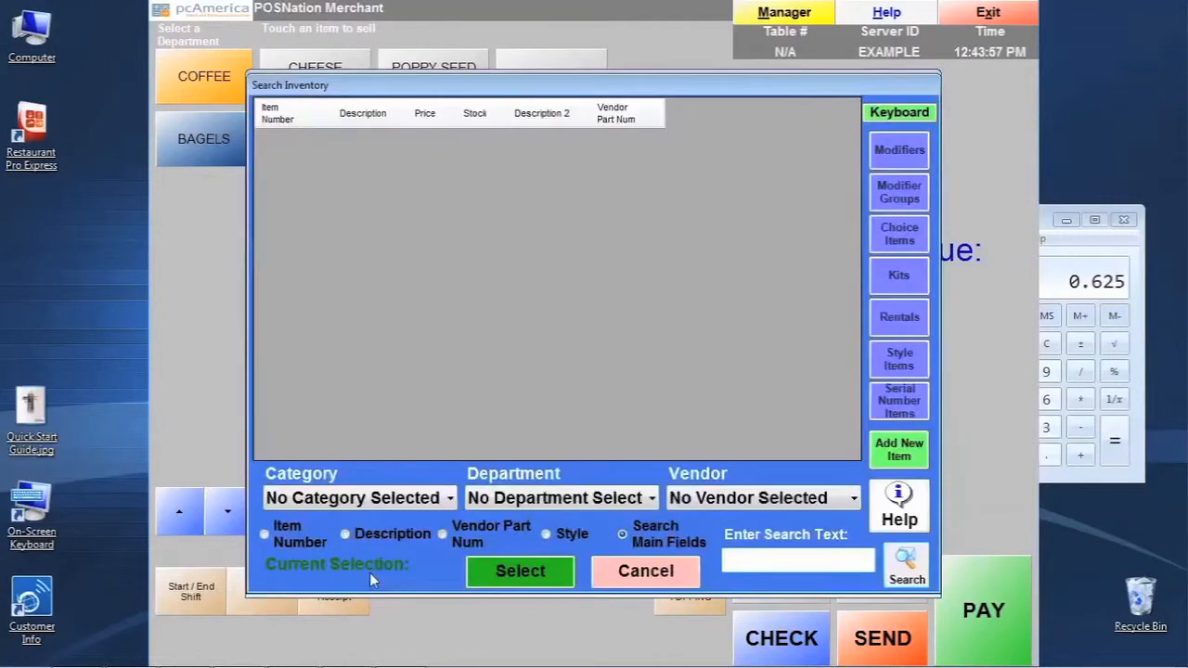
pyautogui.click(895, 156)
pyautogui.click(596, 161)
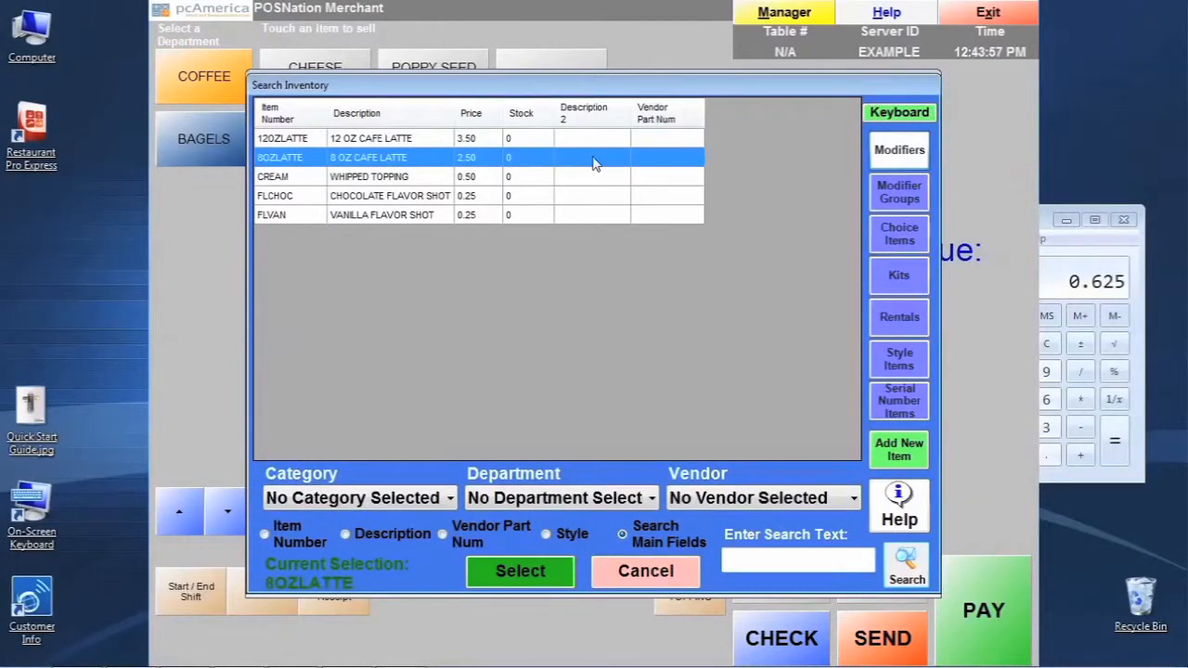
pyautogui.doubleClick(386, 161)
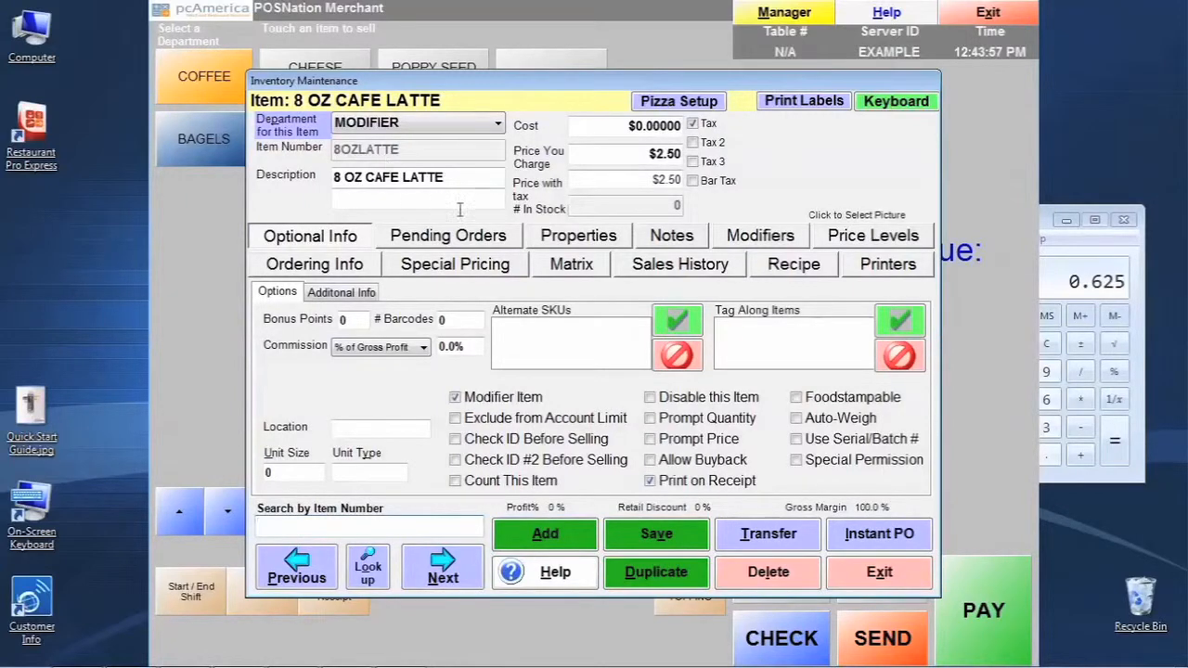
pyautogui.click(780, 272)
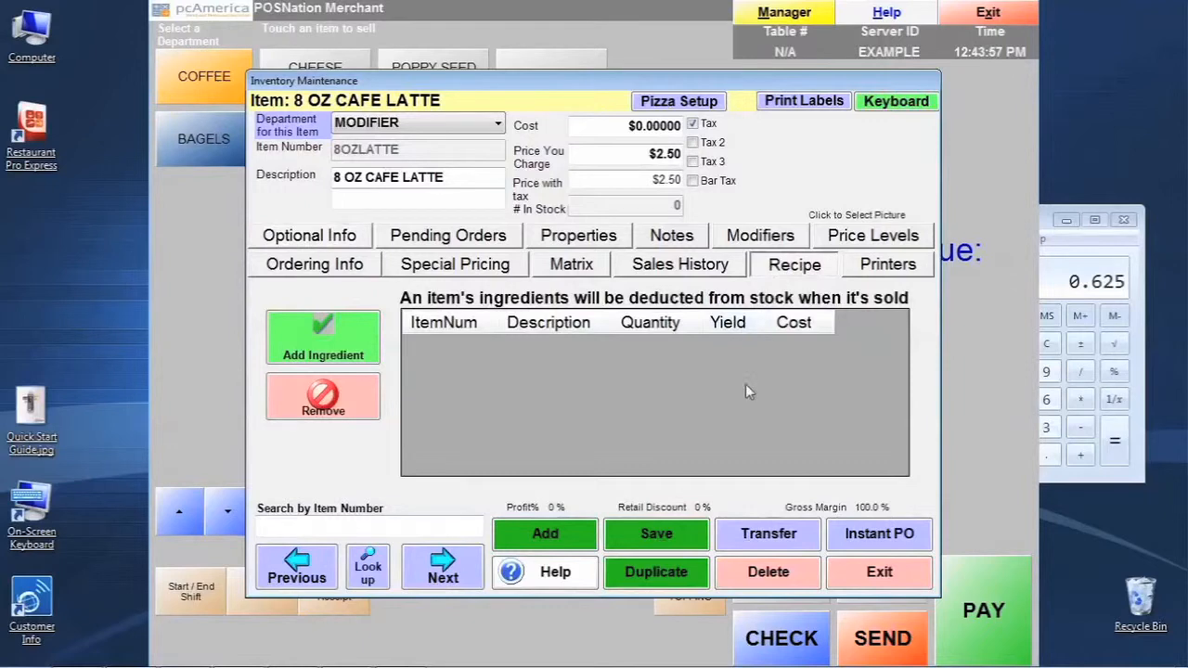
# - Add COFFEE BEANS to the 8 OZ CAFE LATTE recipe with quantity 3 and yield percentage 0, and save the item
pyautogui.click(341, 337)
pyautogui.click(753, 559)
pyautogui.write('BEAN')
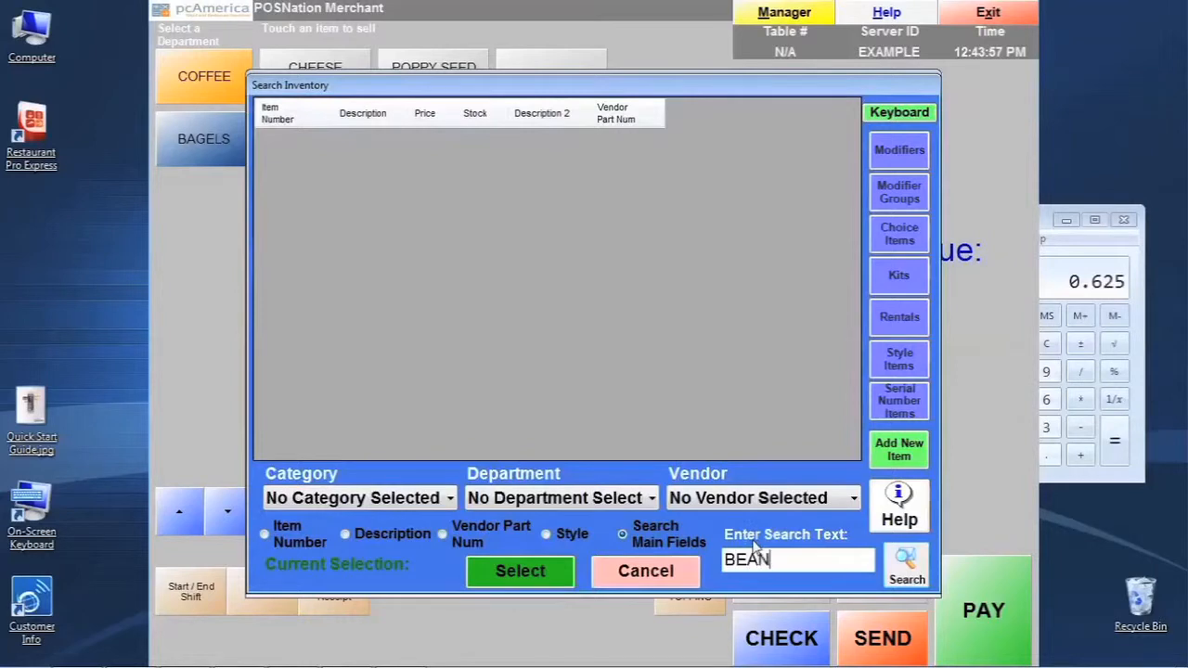
pyautogui.press('Return')
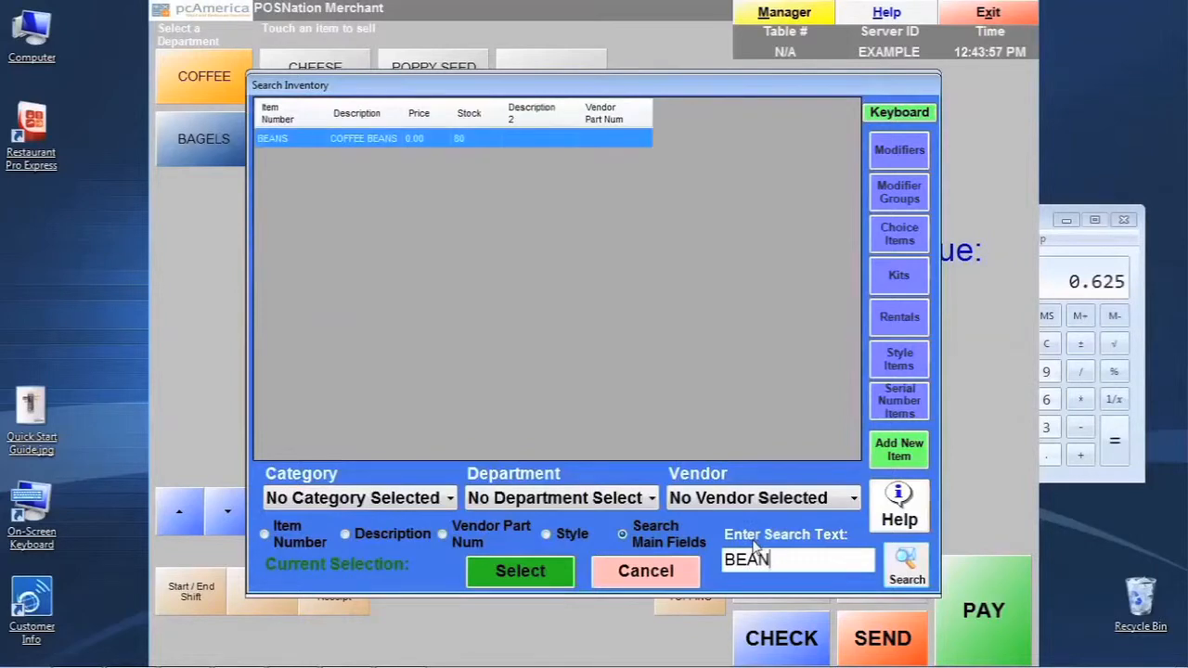
pyautogui.doubleClick(506, 146)
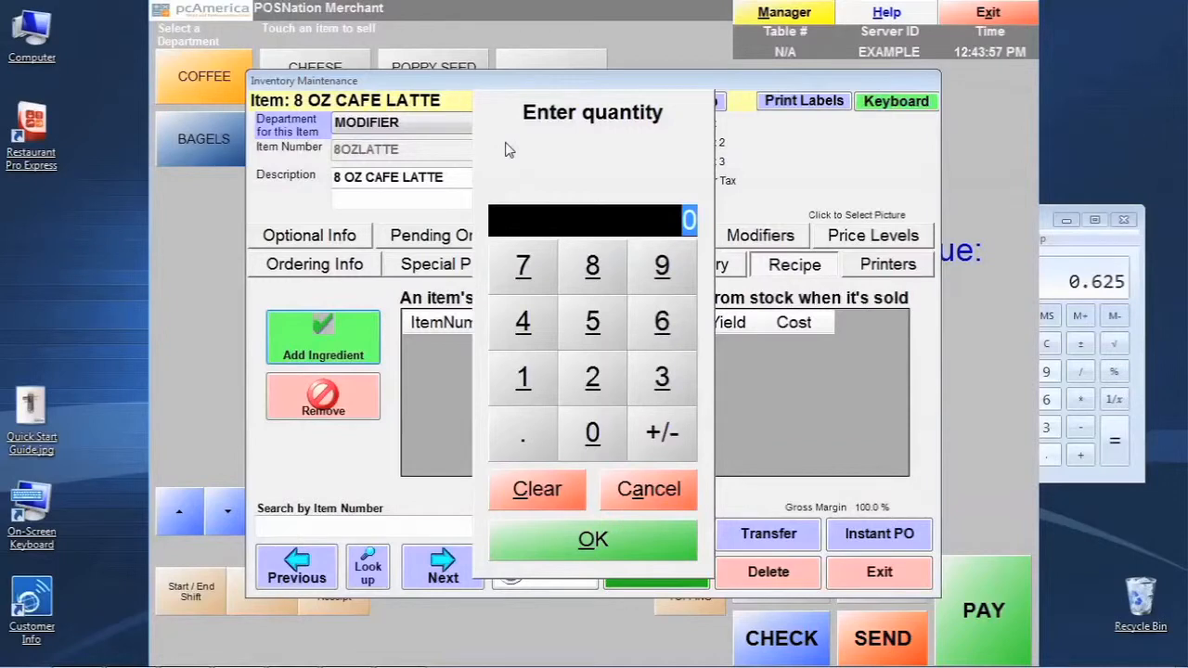
pyautogui.write('3')
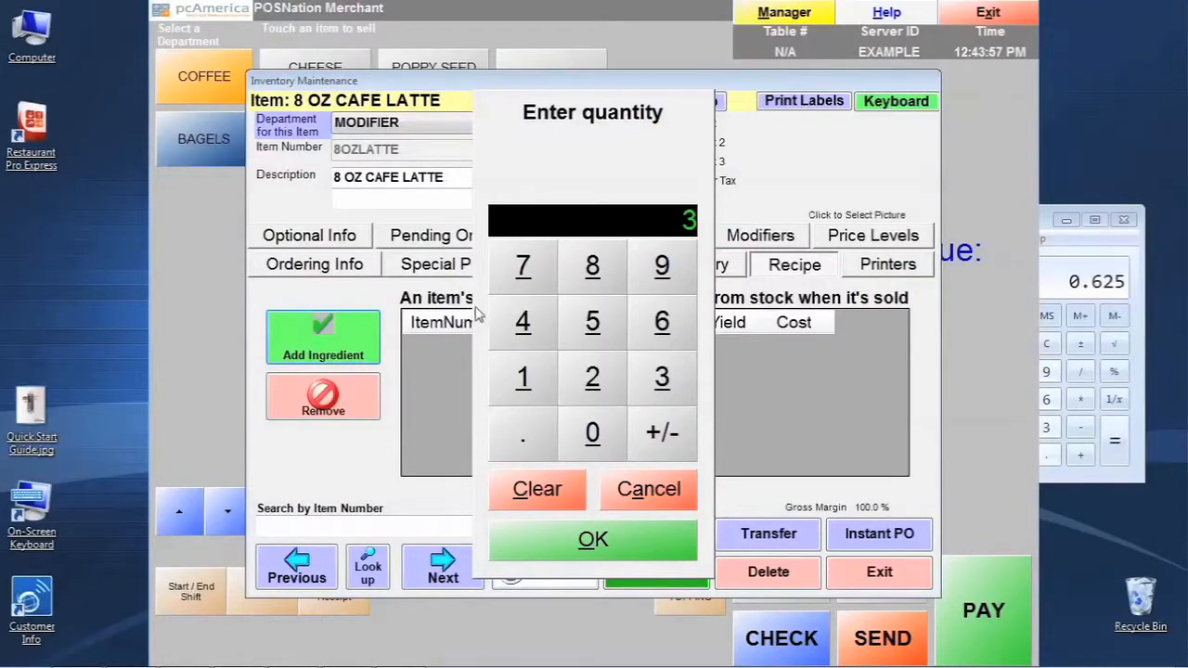
pyautogui.click(598, 539)
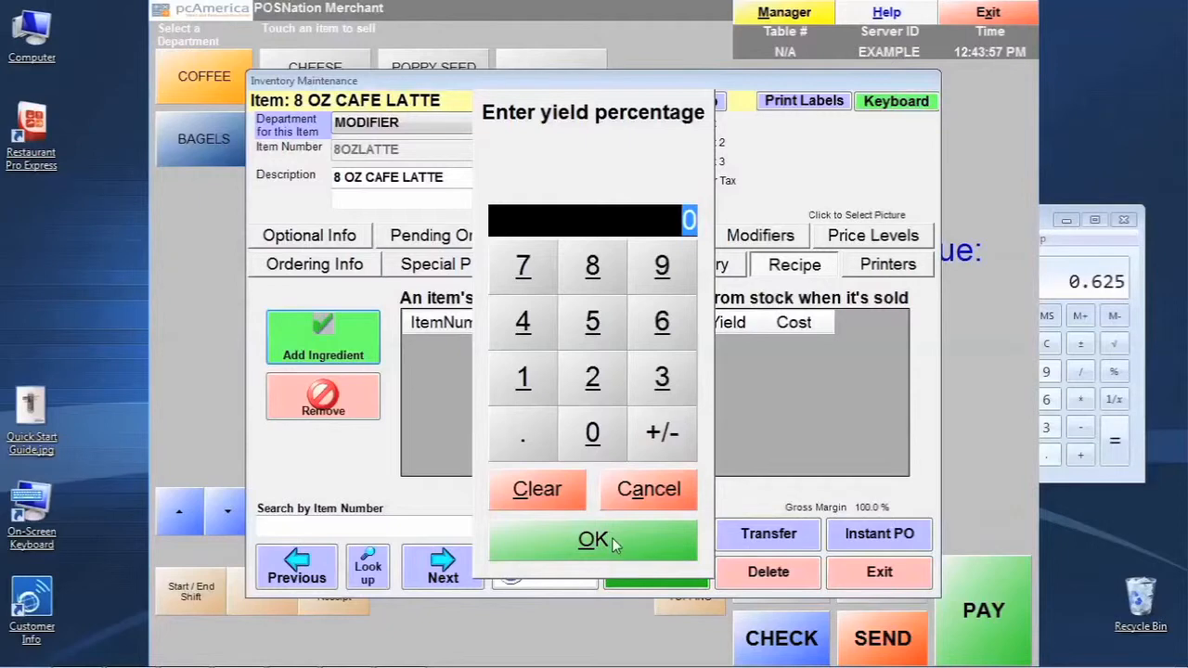
pyautogui.click(611, 538)
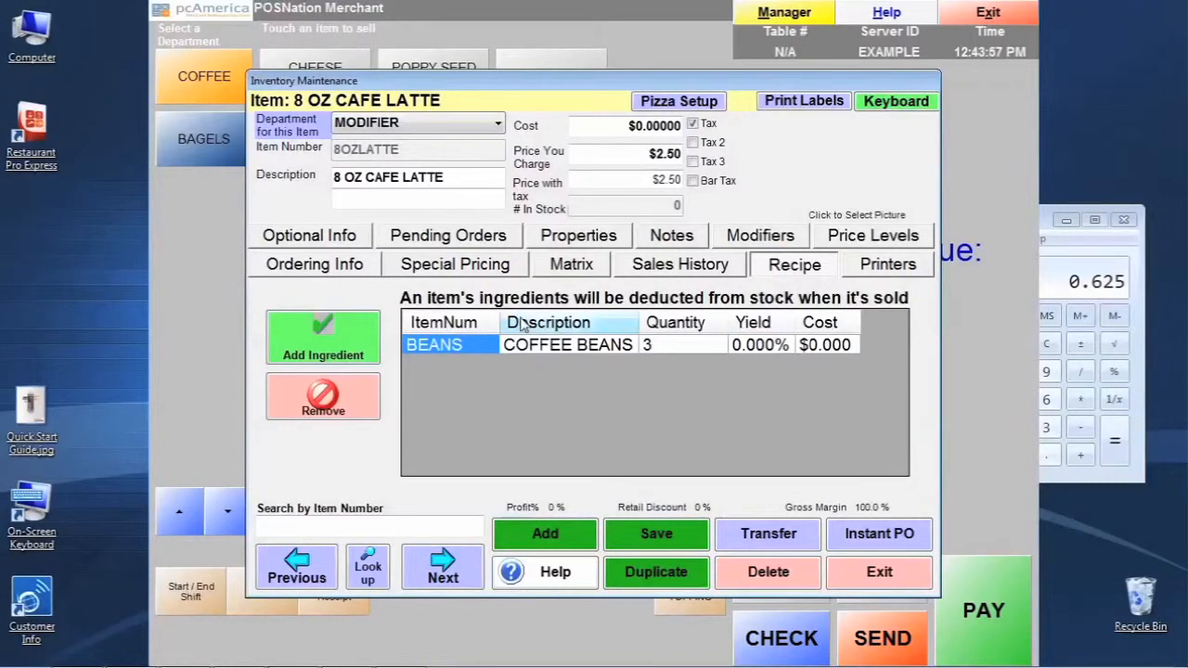
pyautogui.click(648, 538)
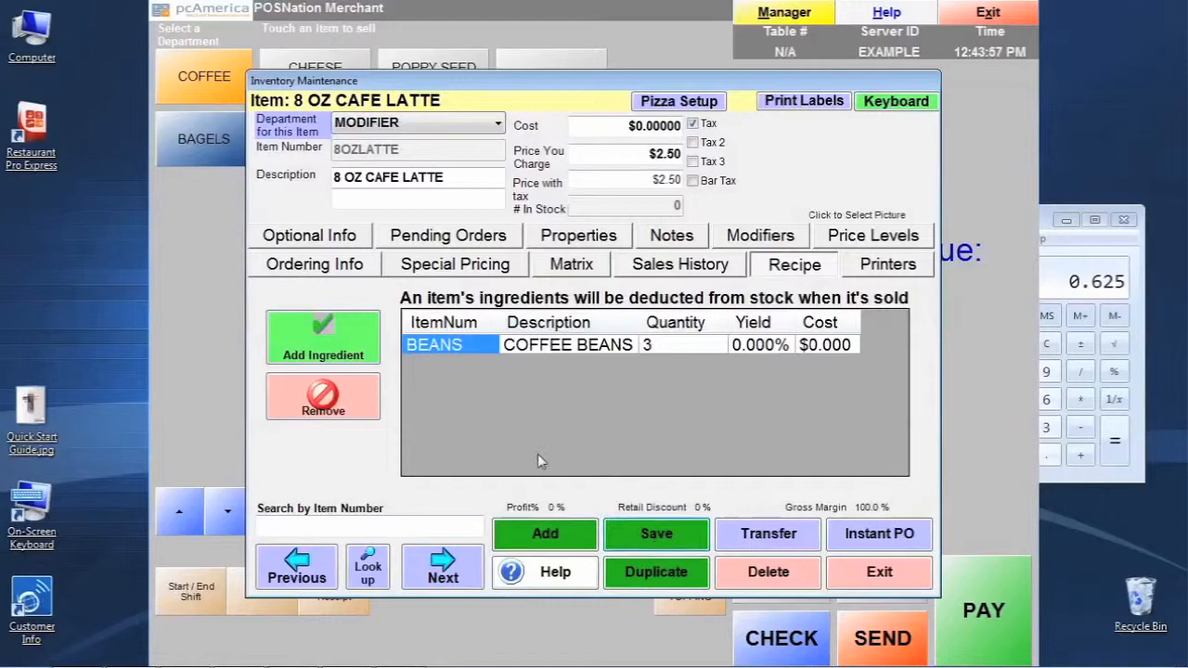
# - Look up the 12 OZ CAFE LATTE item among the modifiers and open its recipe
pyautogui.click(369, 590)
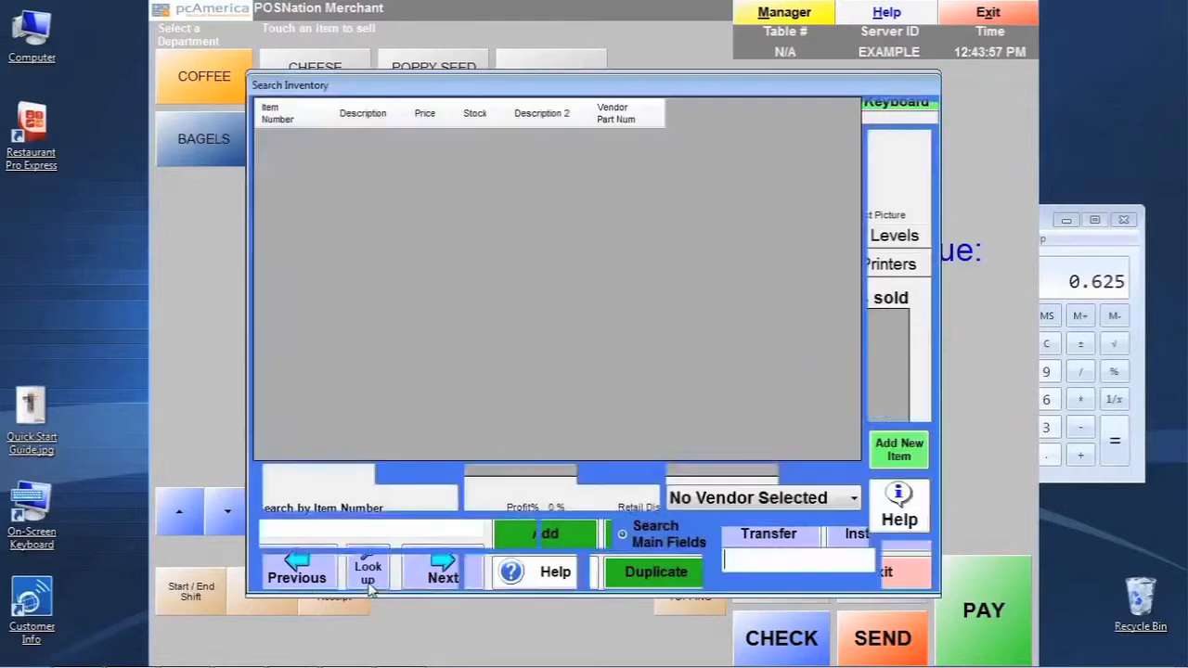
pyautogui.click(899, 151)
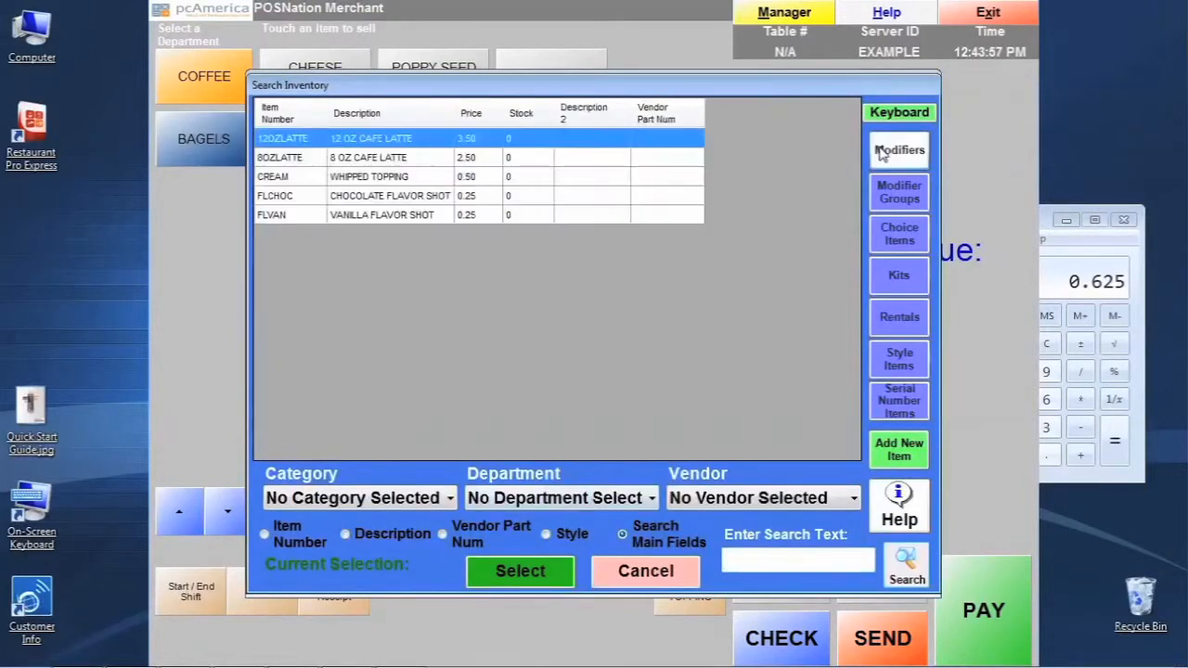
pyautogui.doubleClick(397, 141)
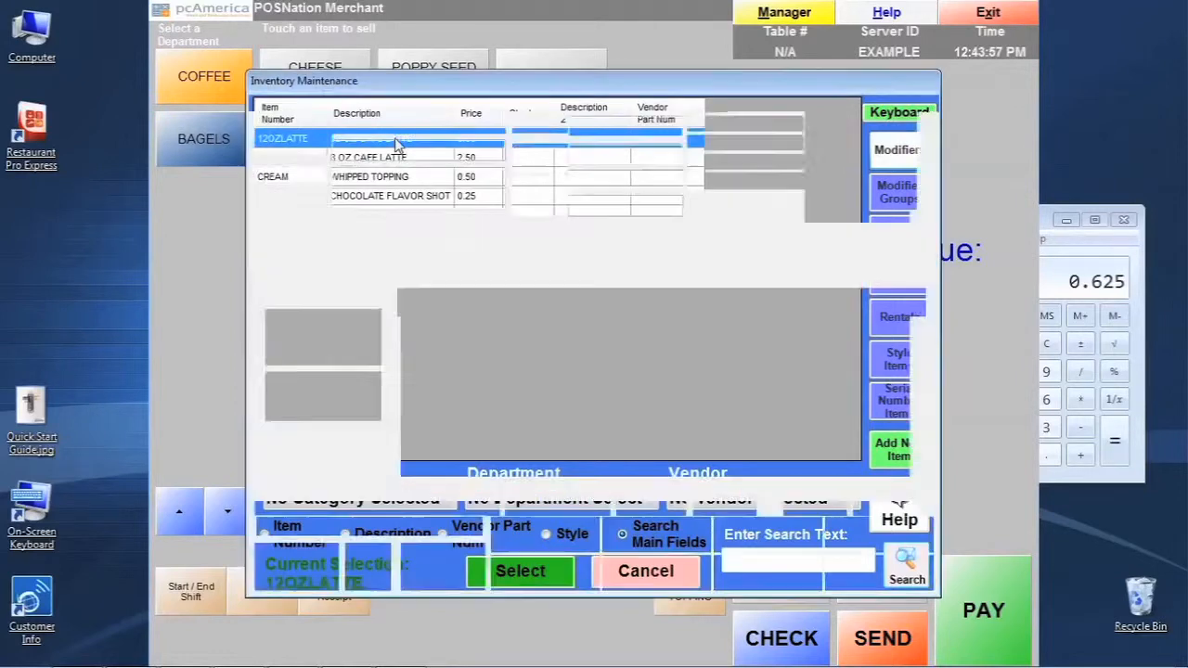
pyautogui.click(792, 266)
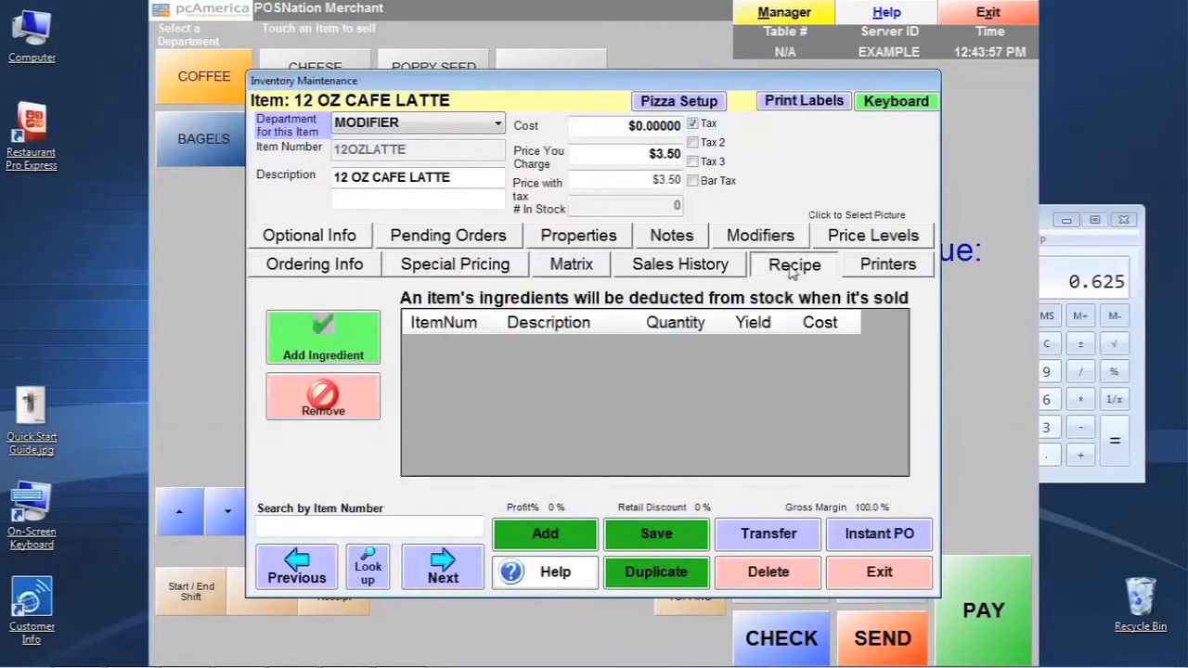
# - Add COFFEE BEANS to the 12 OZ CAFE LATTE recipe with quantity 5 and yield percentage 0, and save the item
pyautogui.click(330, 341)
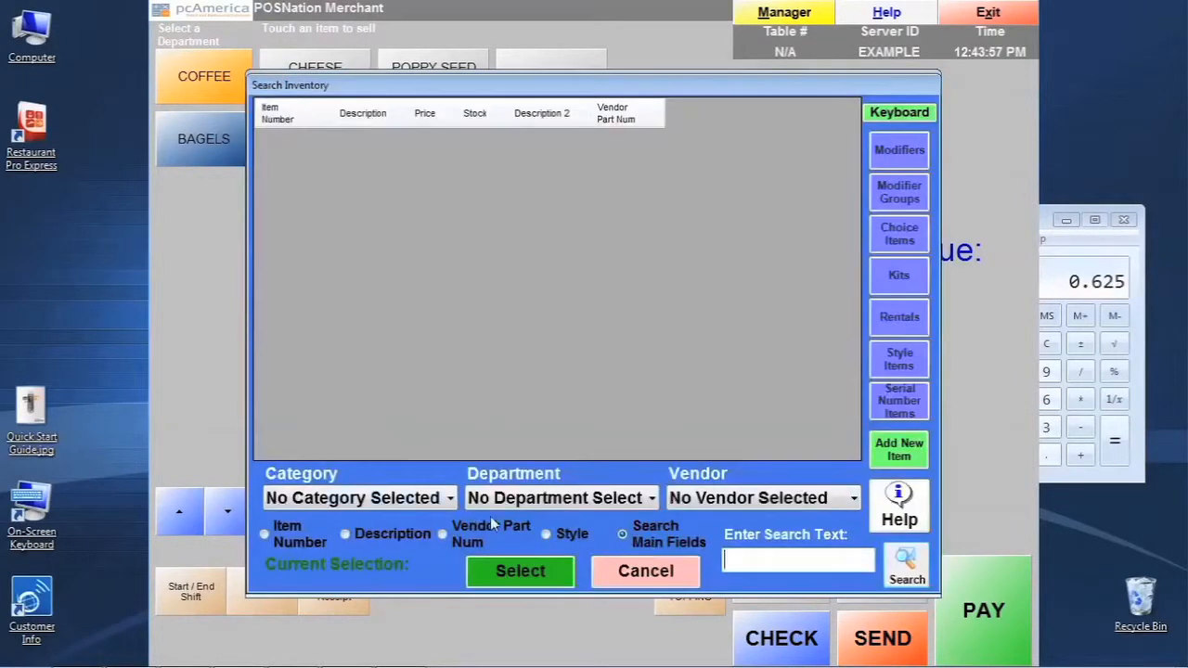
pyautogui.write('BEANS')
pyautogui.press('Return')
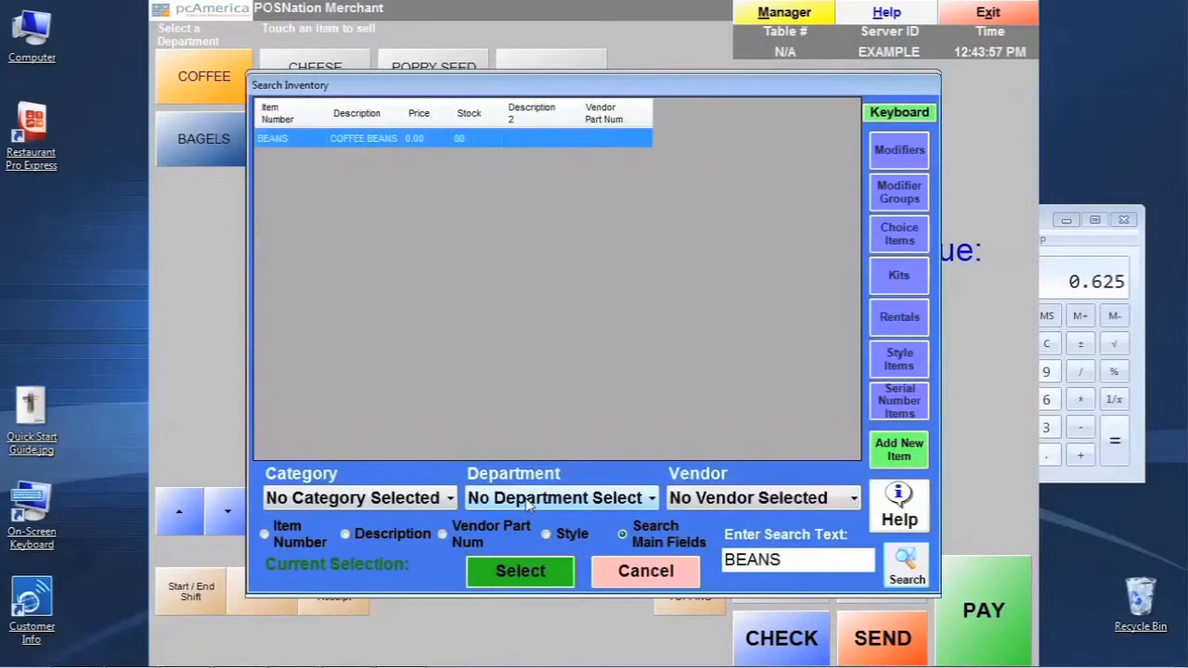
pyautogui.doubleClick(527, 139)
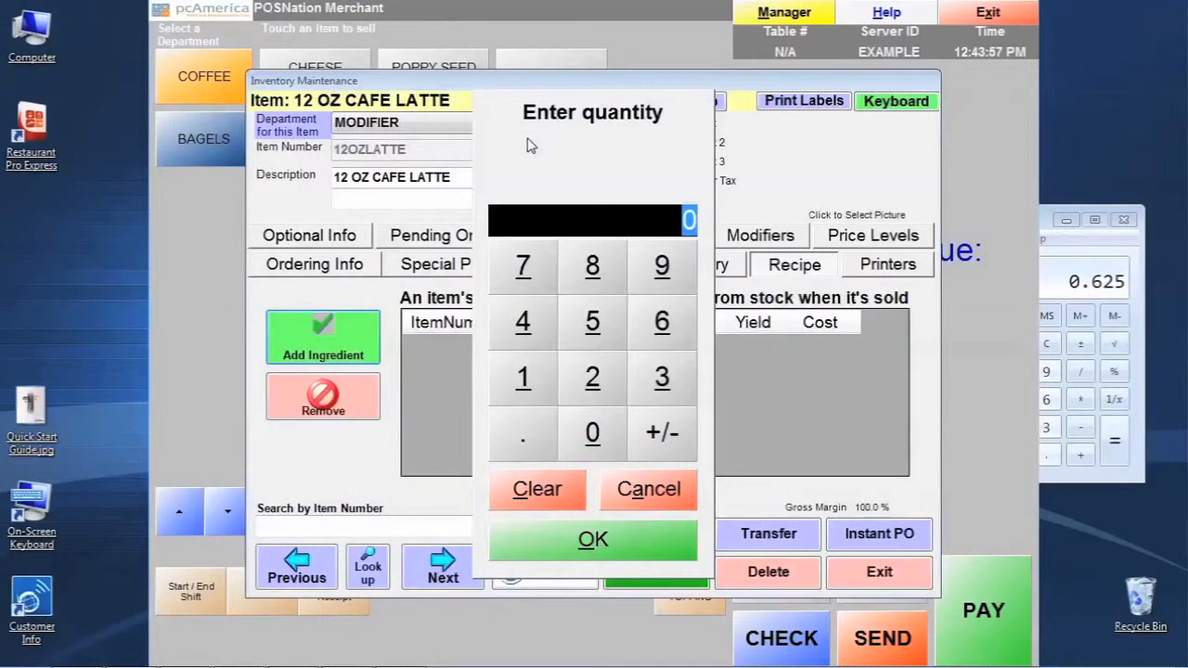
pyautogui.write('5')
pyautogui.click(639, 543)
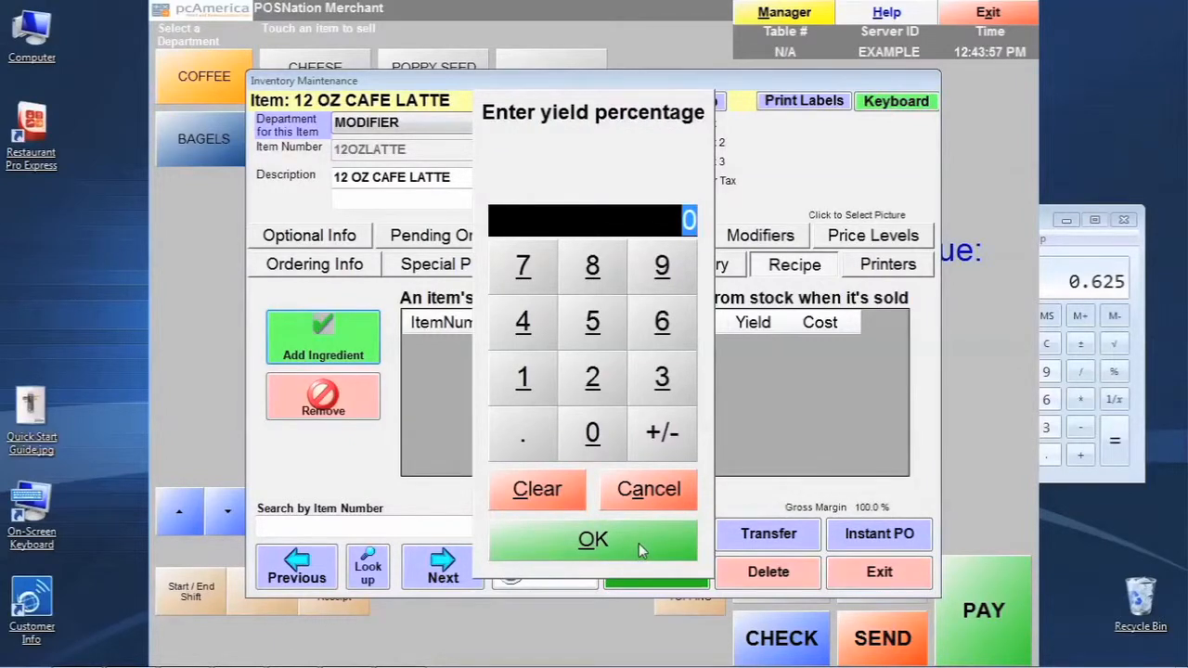
pyautogui.click(639, 543)
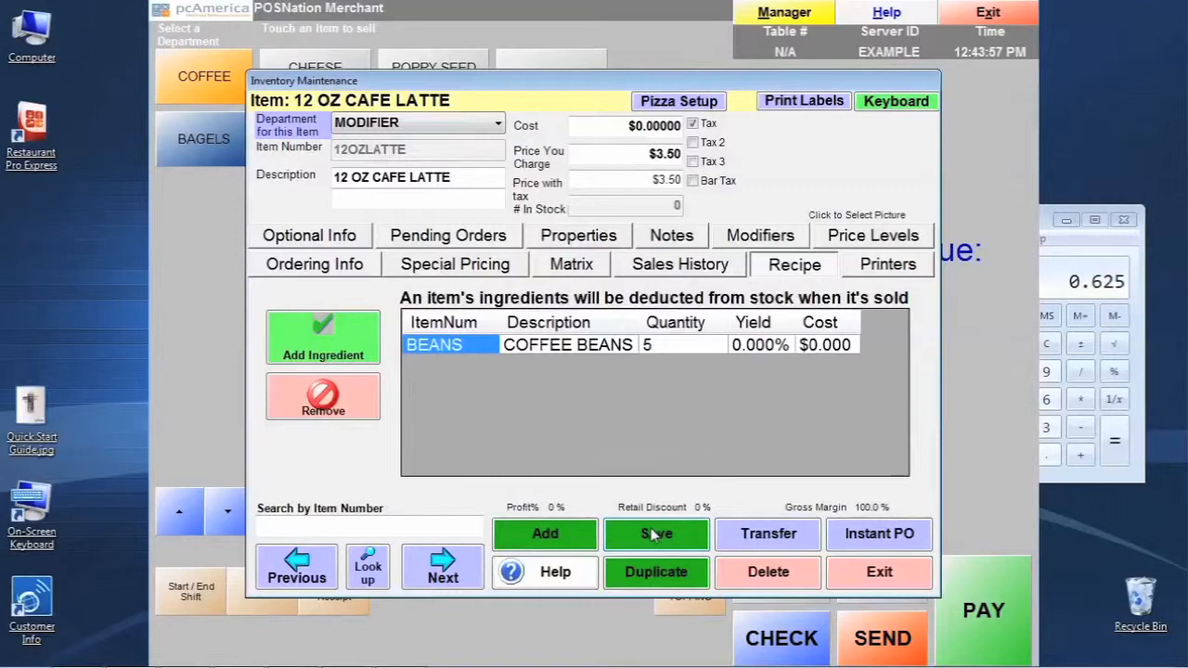
pyautogui.click(653, 534)
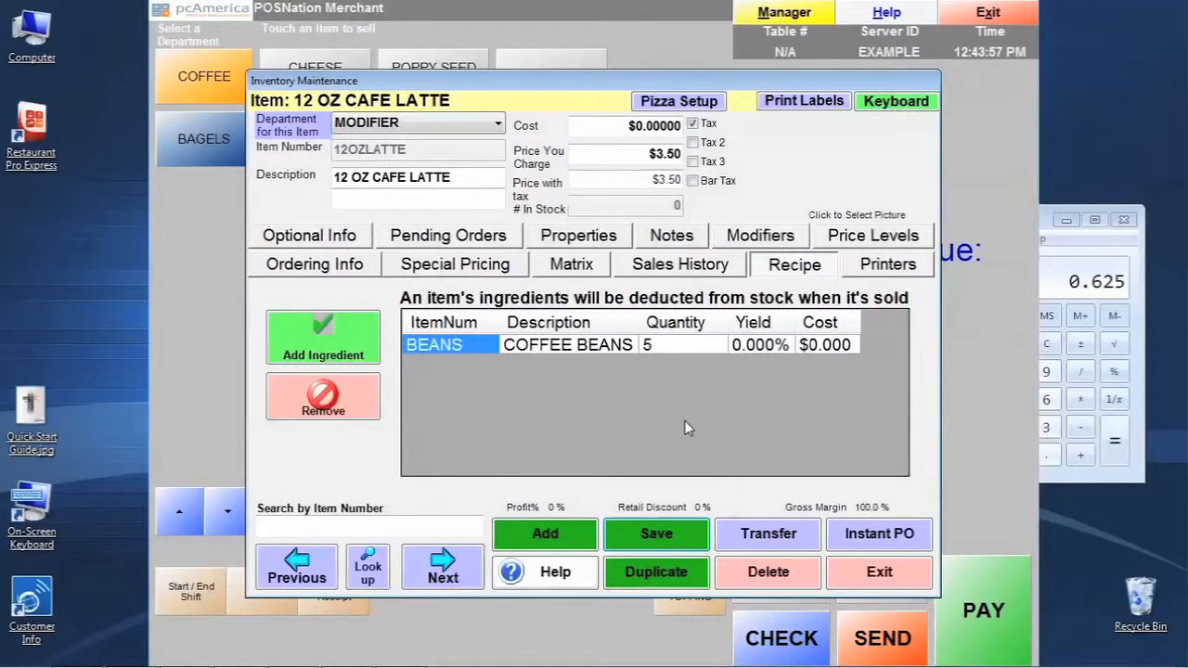
# - Start a new item in the INGREDIENTS department with item number 8OZCUP, description 8 OZ CUP and 50 in stock
pyautogui.click(543, 533)
pyautogui.click(507, 295)
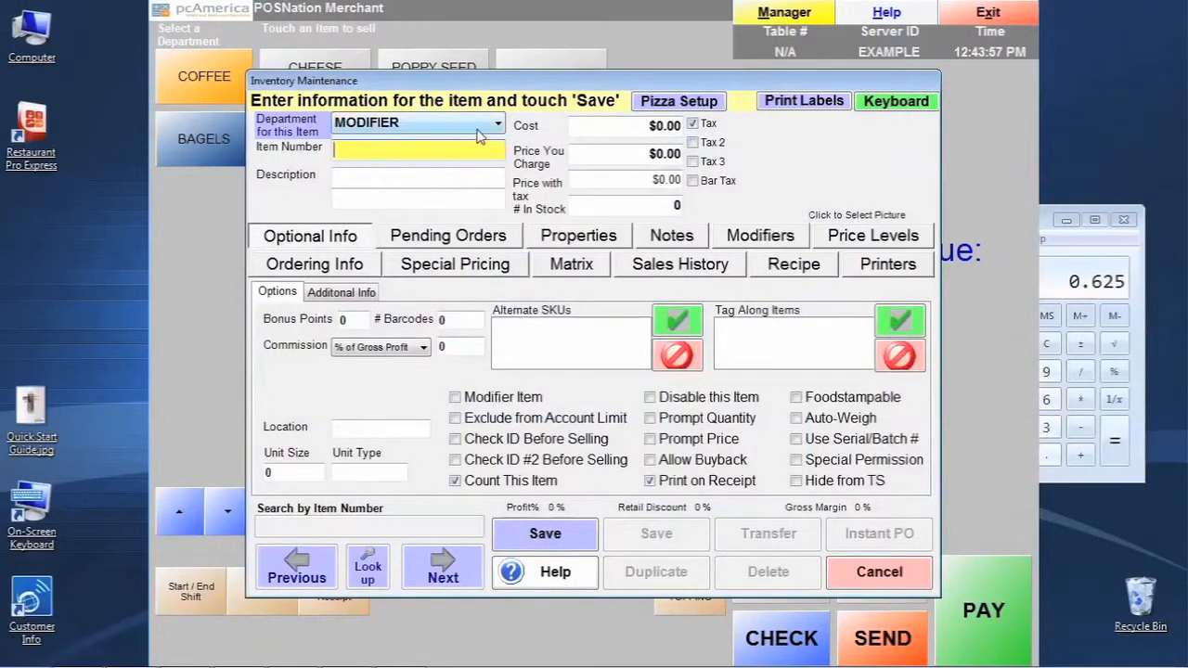
pyautogui.click(483, 125)
pyautogui.click(450, 173)
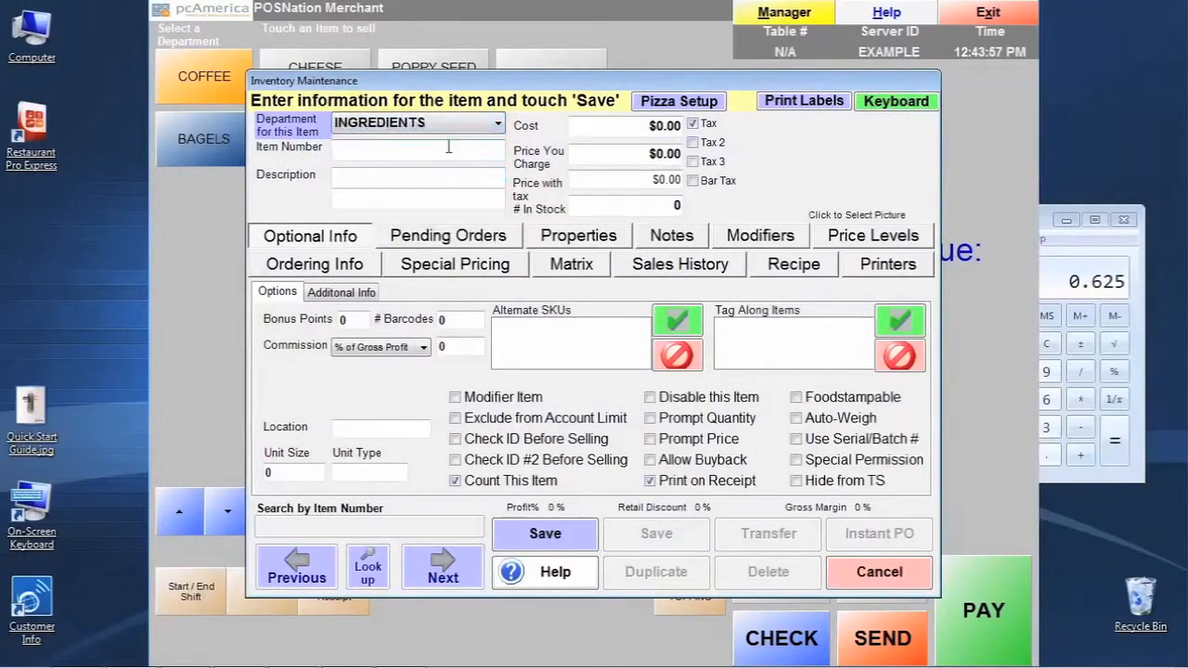
pyautogui.click(448, 147)
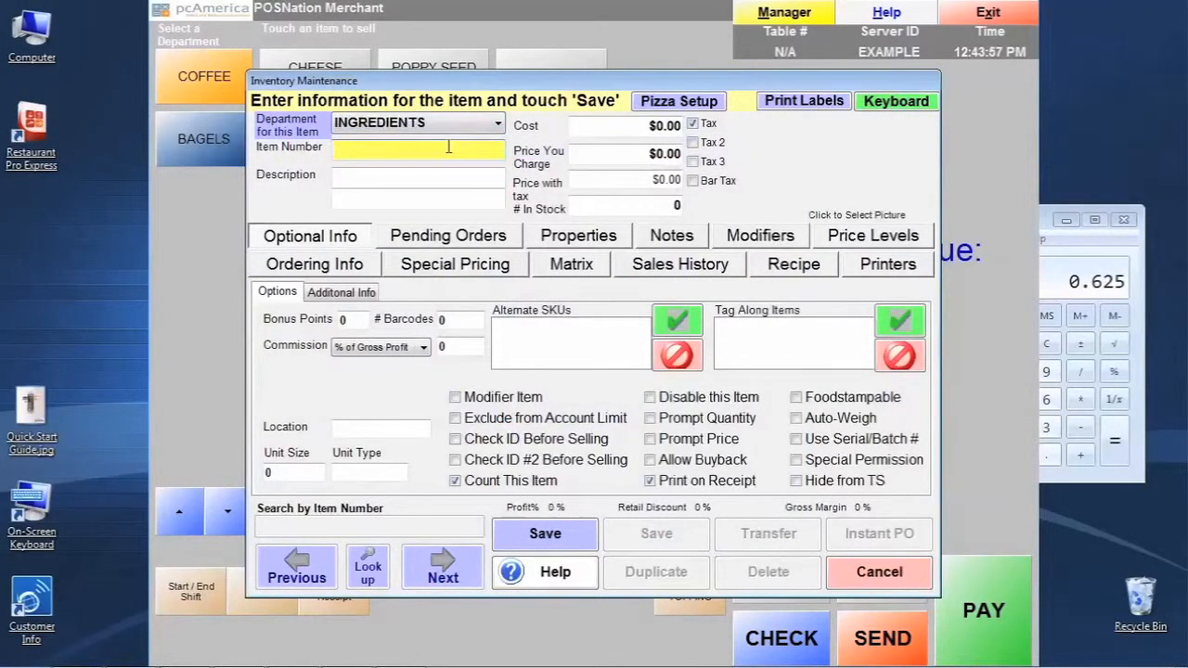
pyautogui.write('8')
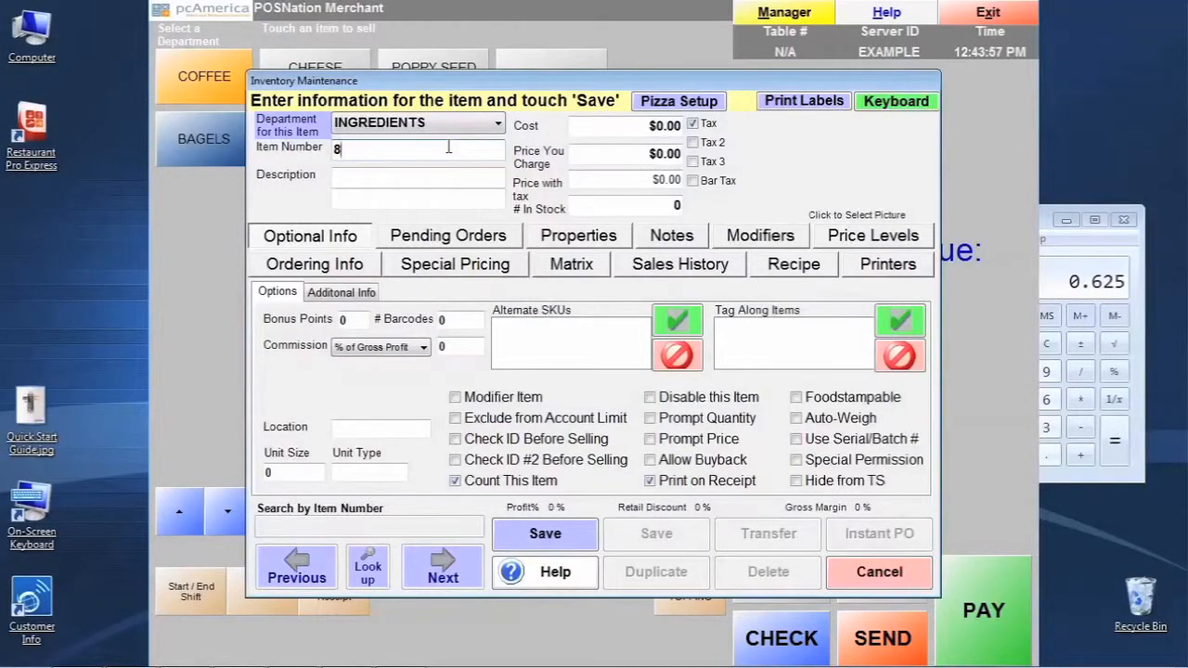
pyautogui.write('OZCUP')
pyautogui.press('Tab')
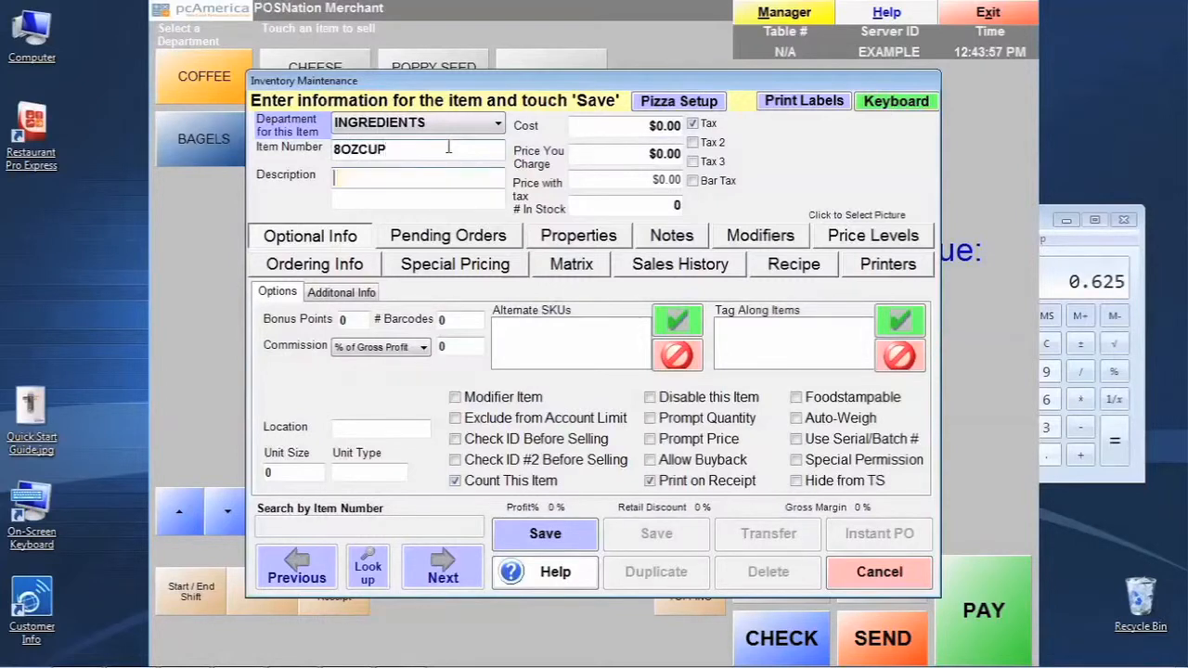
pyautogui.write('8 OZ CUP')
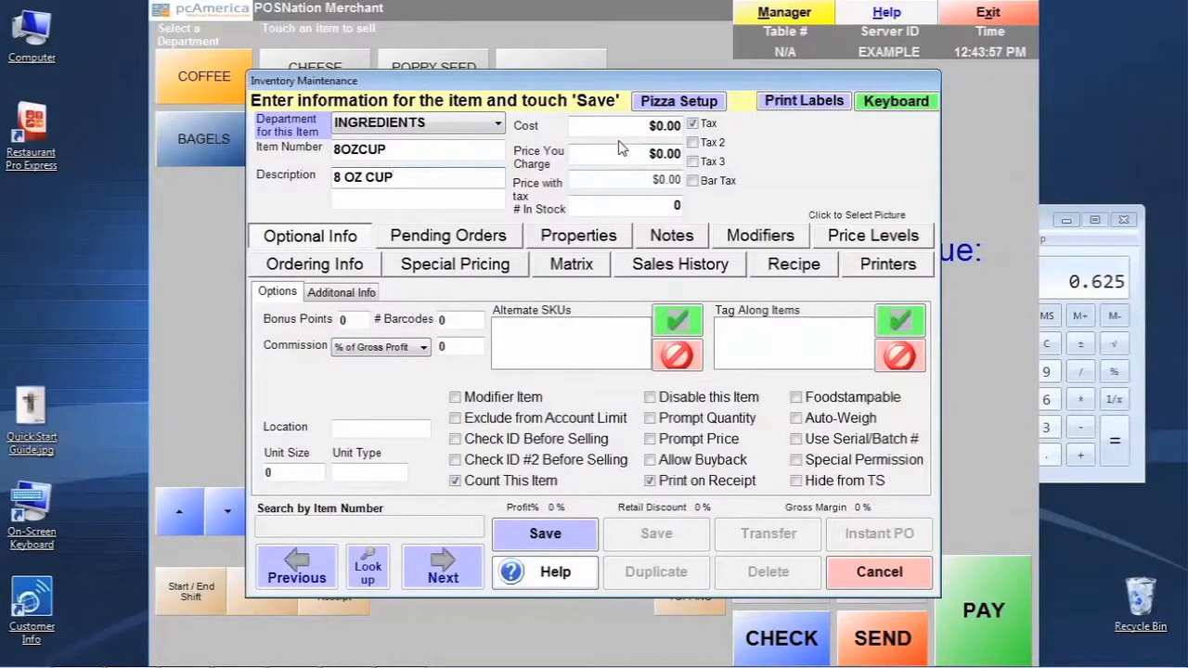
pyautogui.click(632, 207)
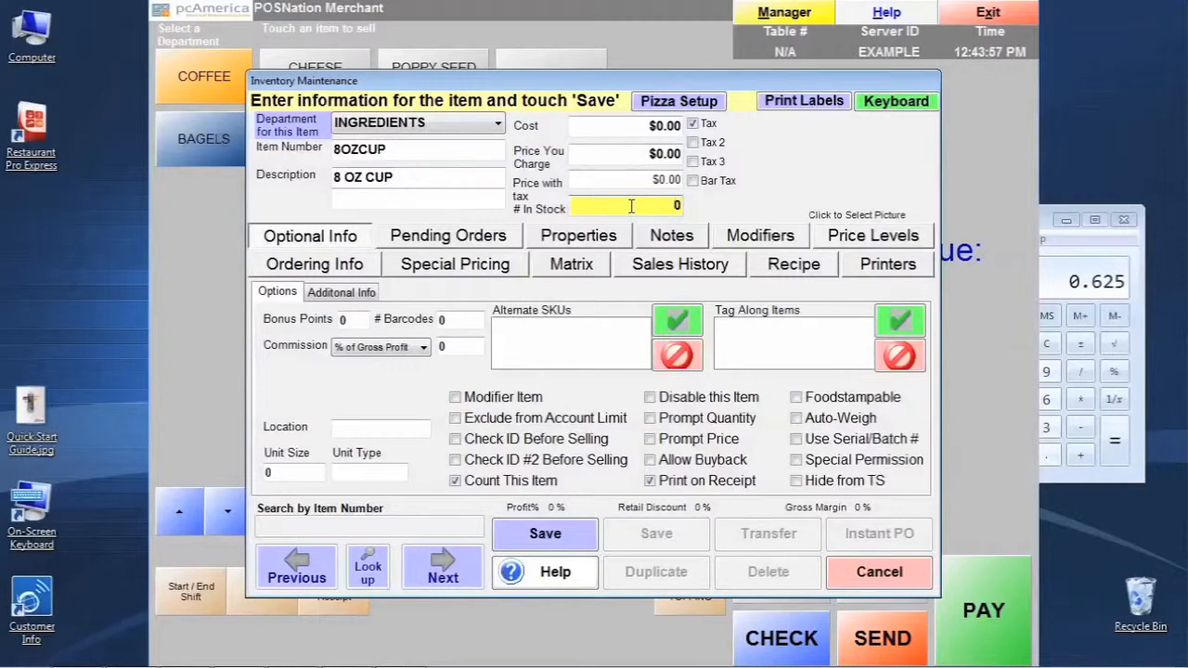
pyautogui.click(631, 207)
pyautogui.write('50')
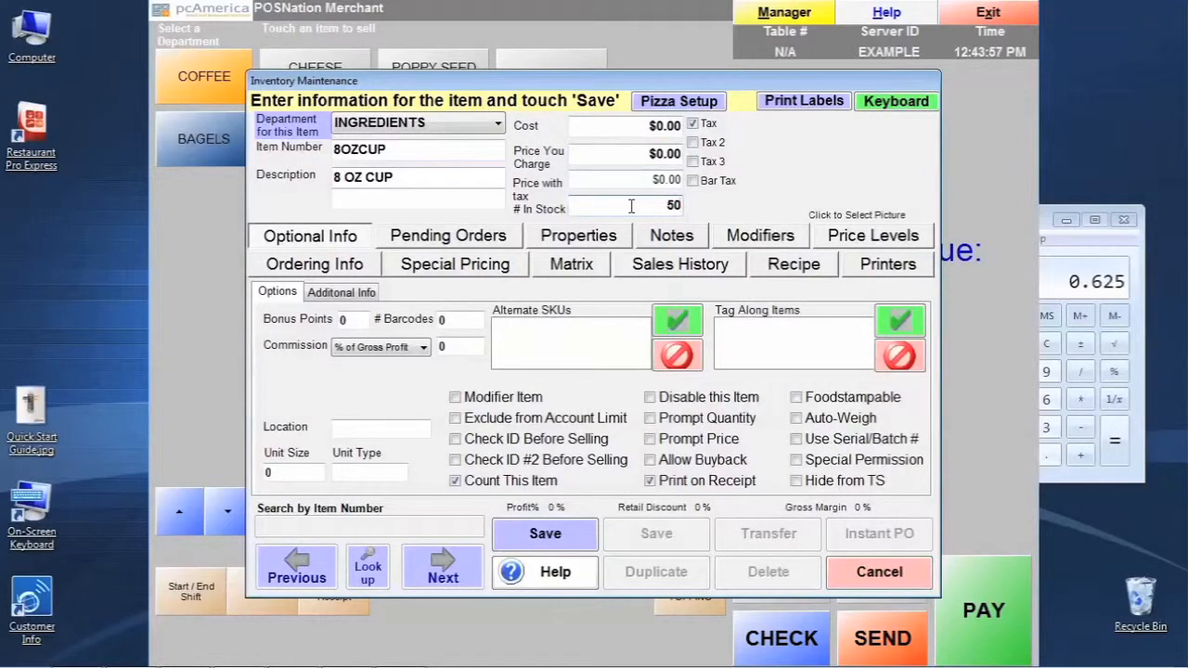
# - Add SUPPLY CO as a pricing vendor in the 8 OZ CUP item's ordering information, leaving the vendor part number blank
pyautogui.click(350, 267)
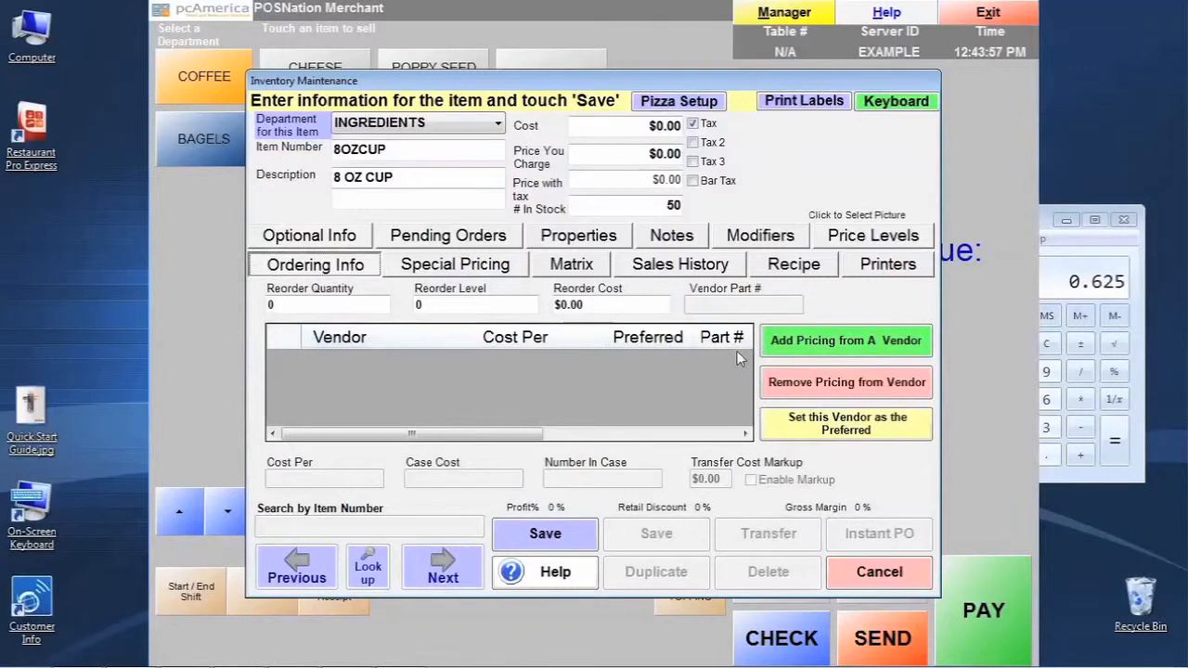
pyautogui.click(787, 344)
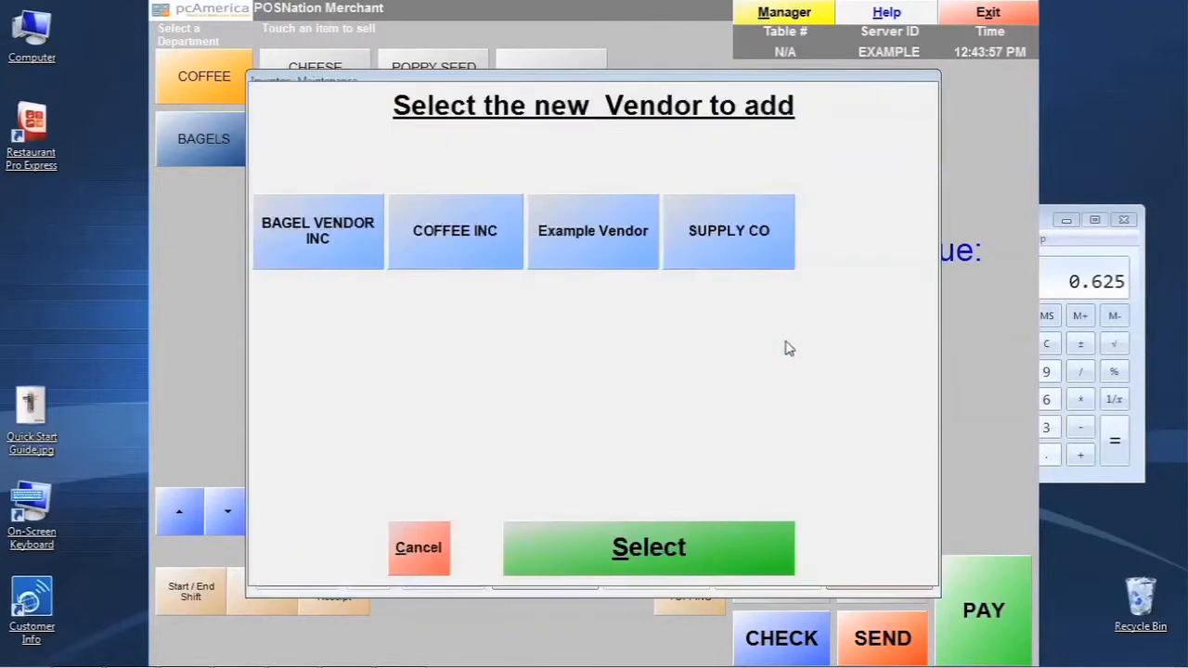
pyautogui.click(756, 253)
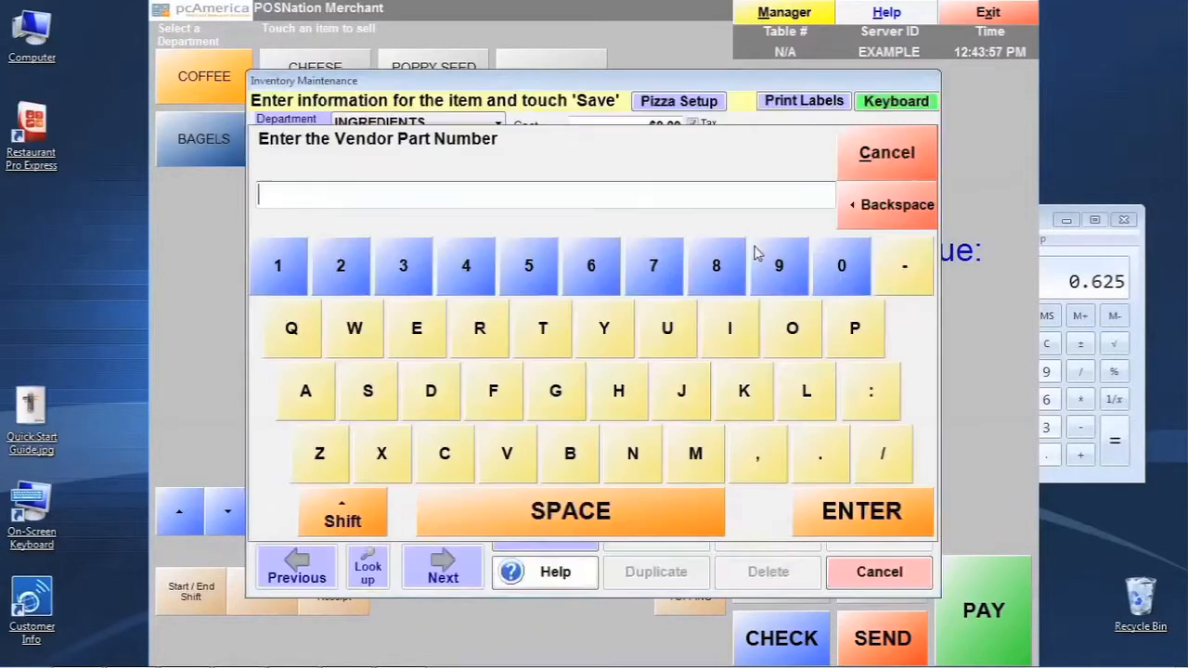
pyautogui.click(846, 513)
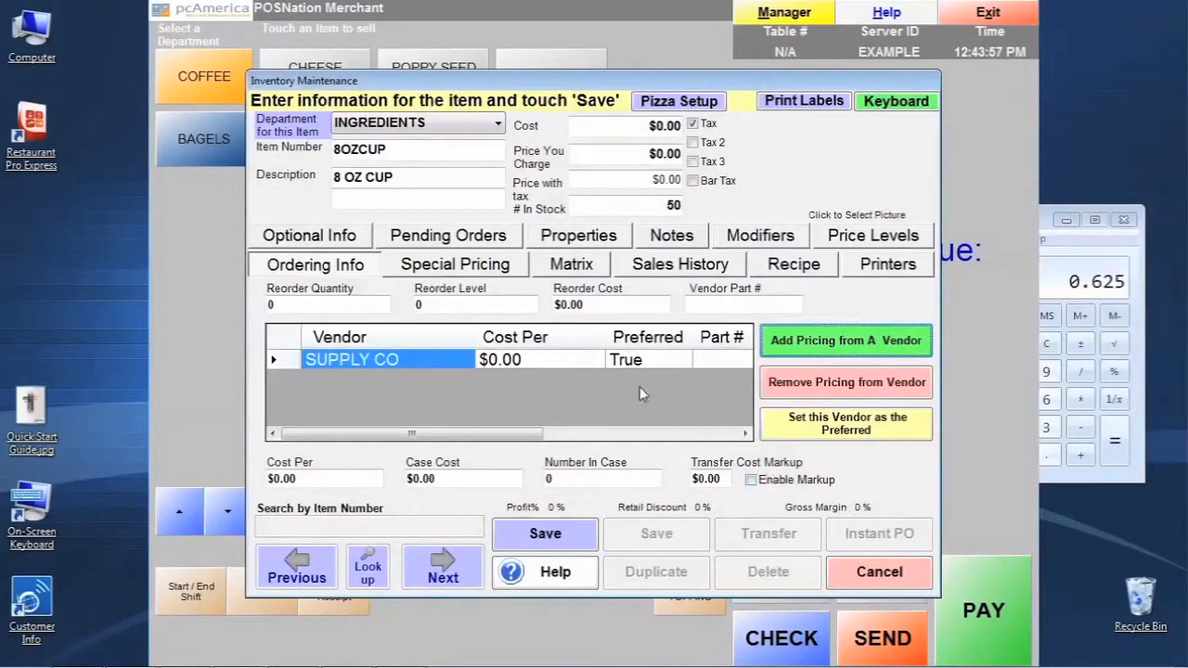
# - Set both the reorder level and the reorder quantity of the 8 OZ CUP item to 50
pyautogui.click(451, 300)
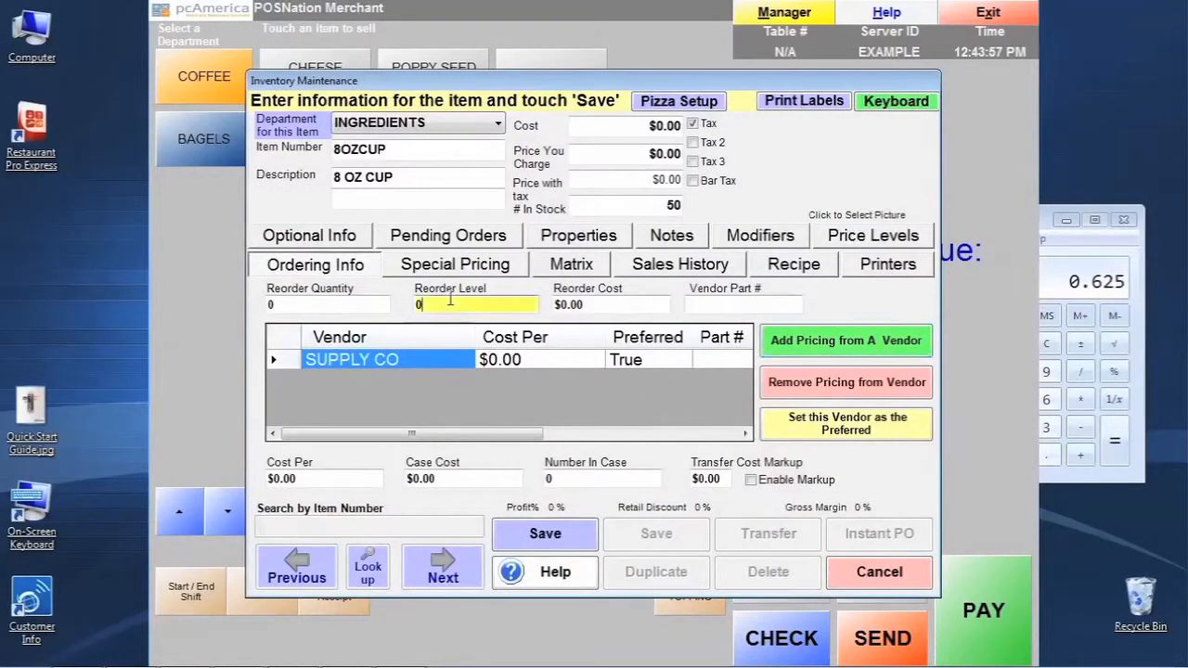
pyautogui.click(306, 305)
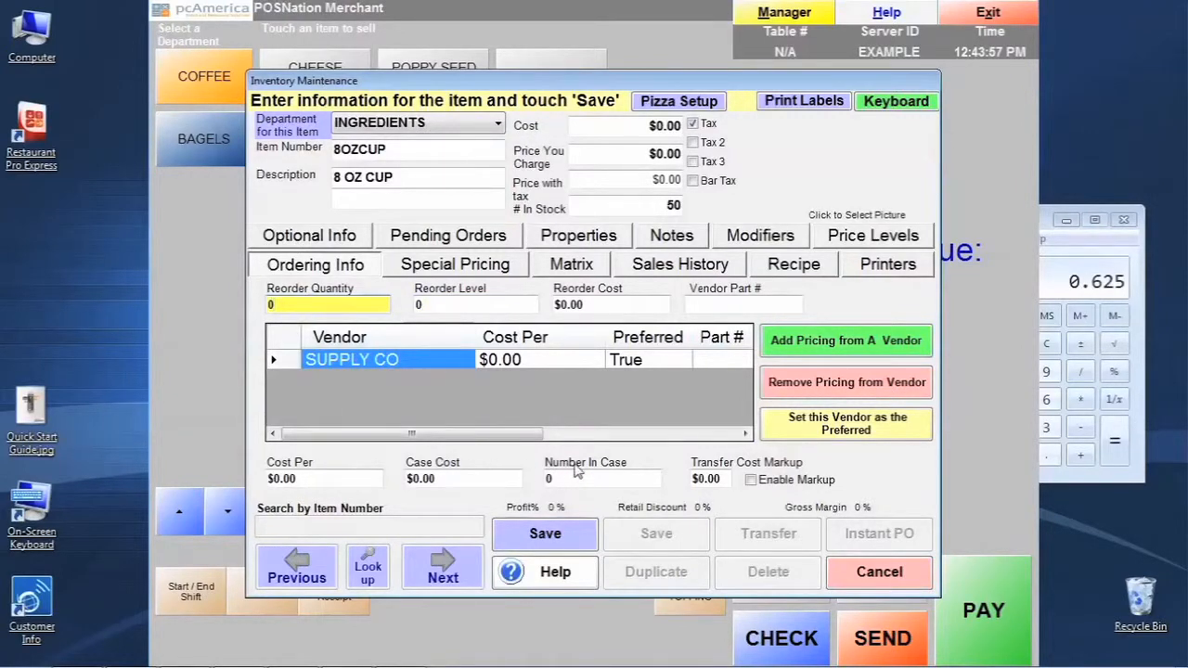
pyautogui.click(533, 416)
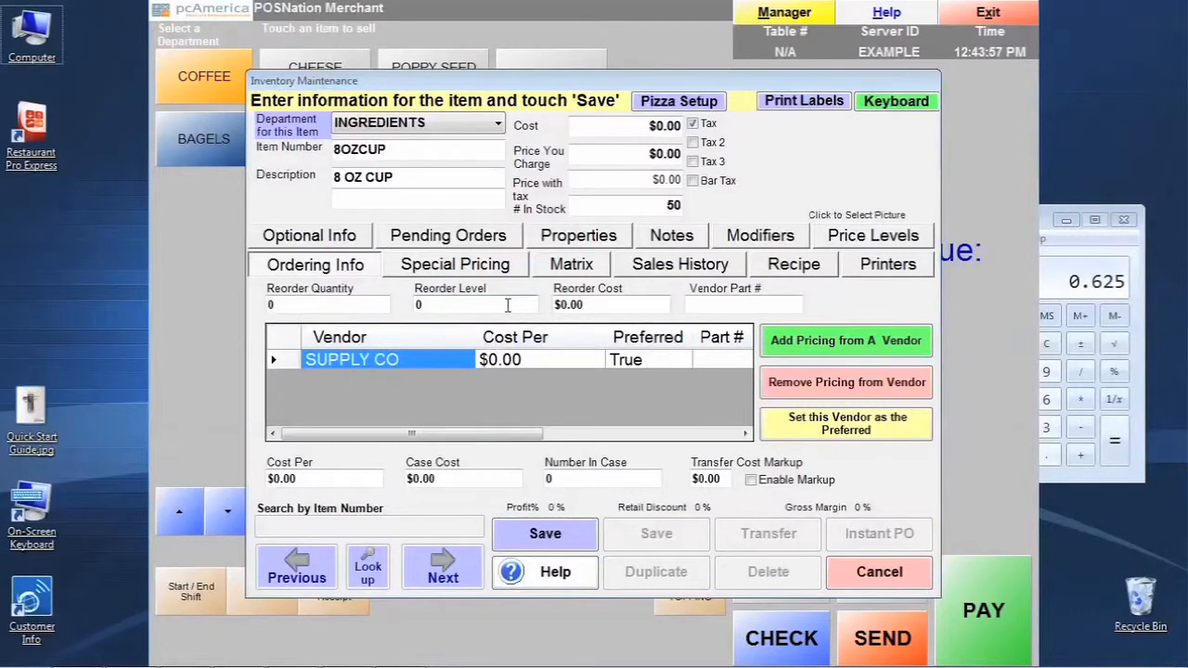
pyautogui.moveTo(429, 307); pyautogui.dragTo(357, 307)
pyautogui.write('50')
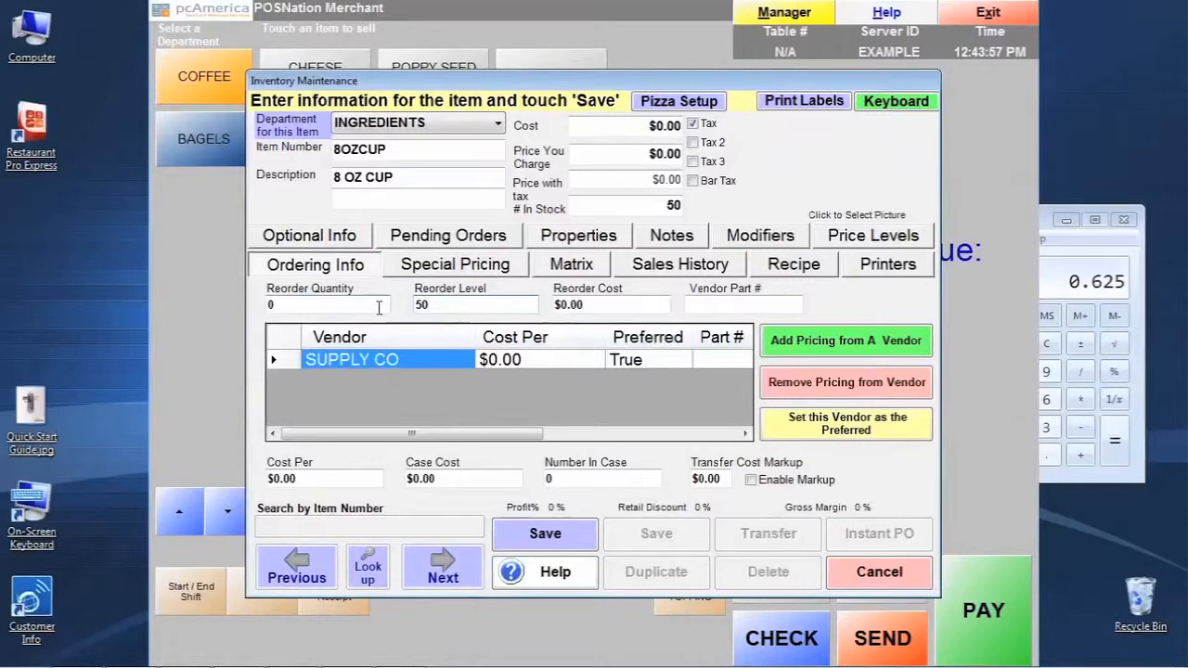
pyautogui.click(378, 308)
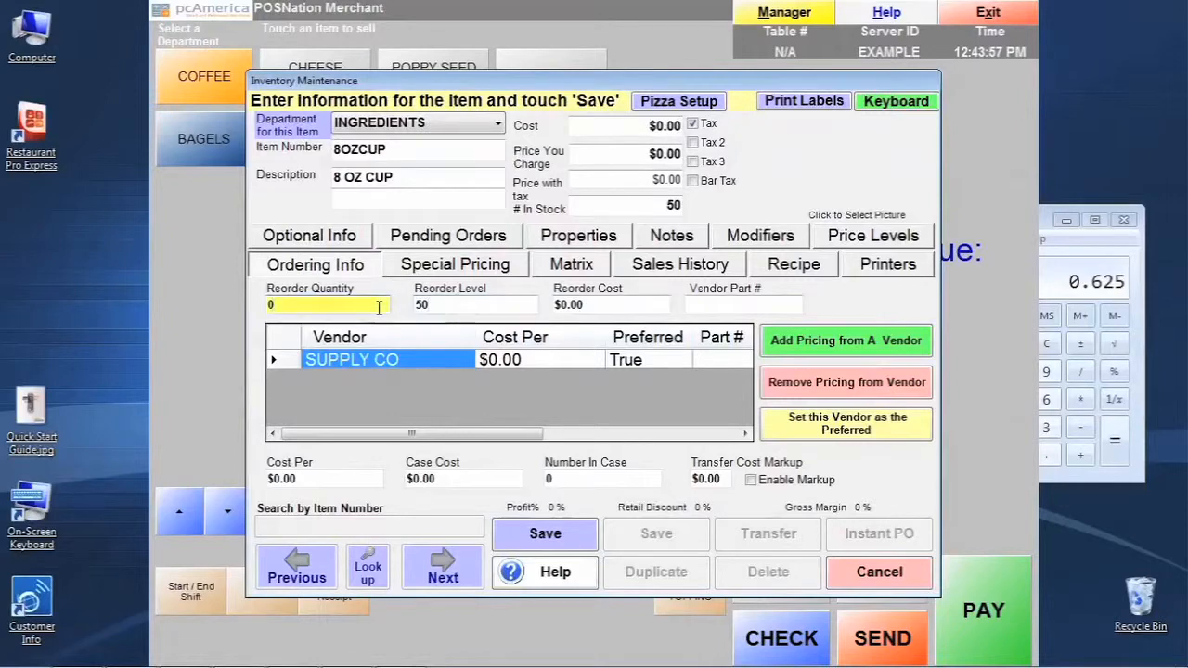
pyautogui.press('BackSpace')
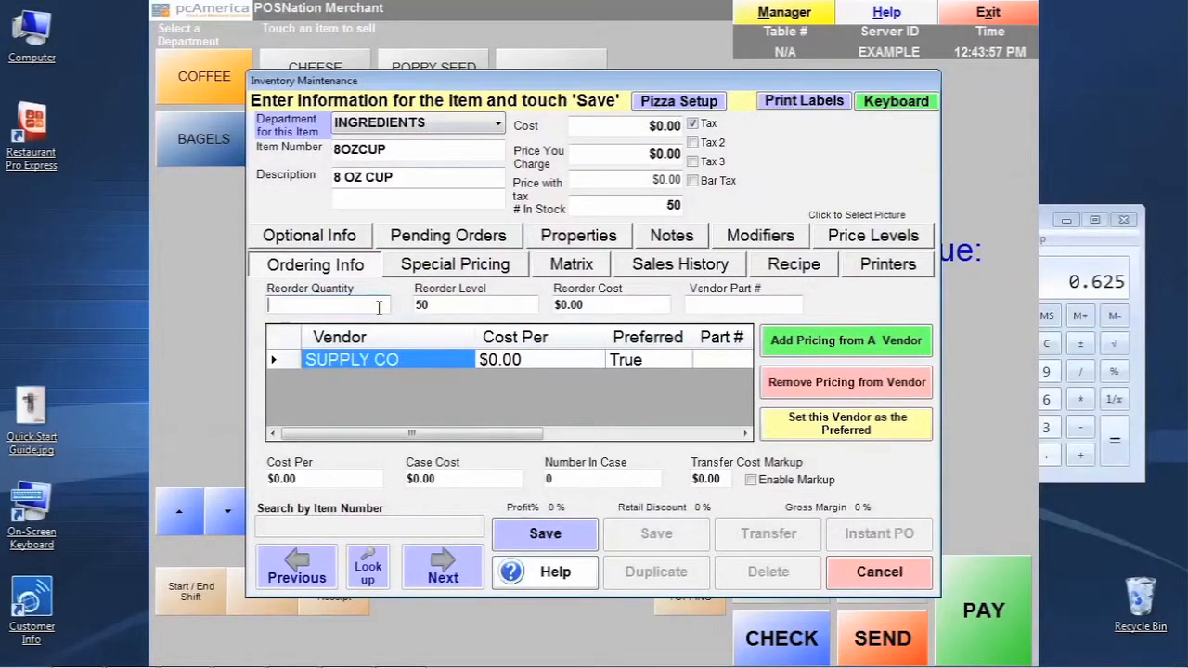
pyautogui.write('50')
# - Set SUPPLY CO's case cost for the 8 OZ CUP item to 10.00
pyautogui.click(307, 479)
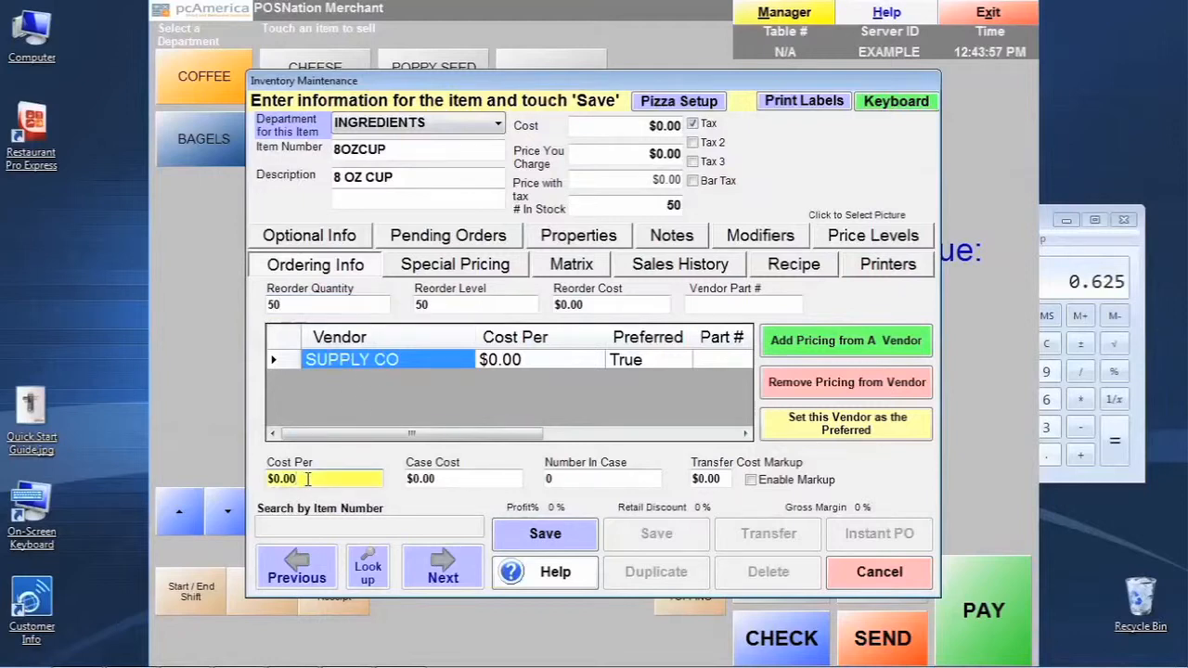
pyautogui.click(466, 479)
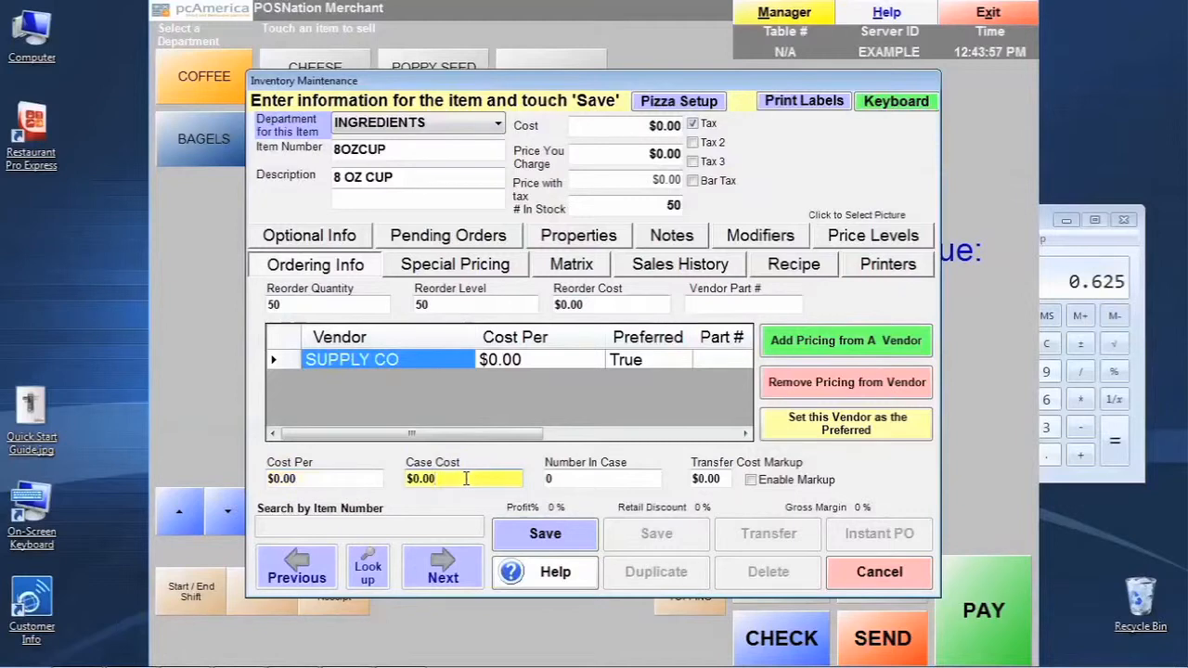
pyautogui.moveTo(438, 479); pyautogui.dragTo(425, 483)
pyautogui.write('10.00')
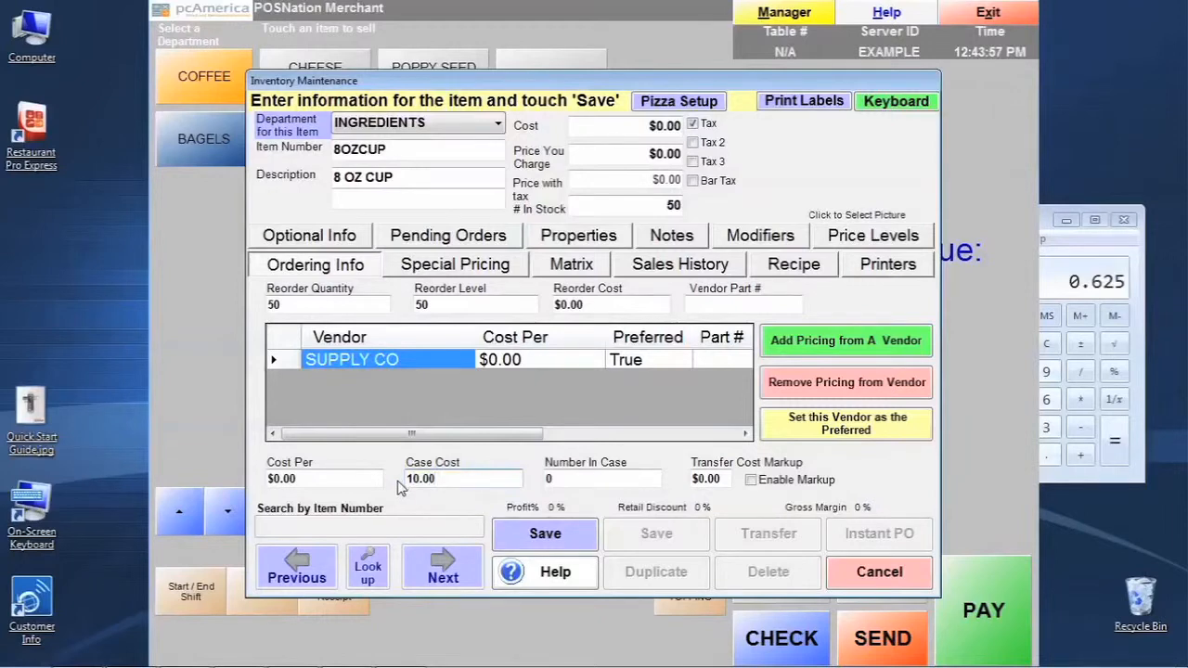
# - Divide 10 by 50 in the Calculator and set SUPPLY CO's cost per 8 OZ CUP to 0.20
pyautogui.click(1038, 220)
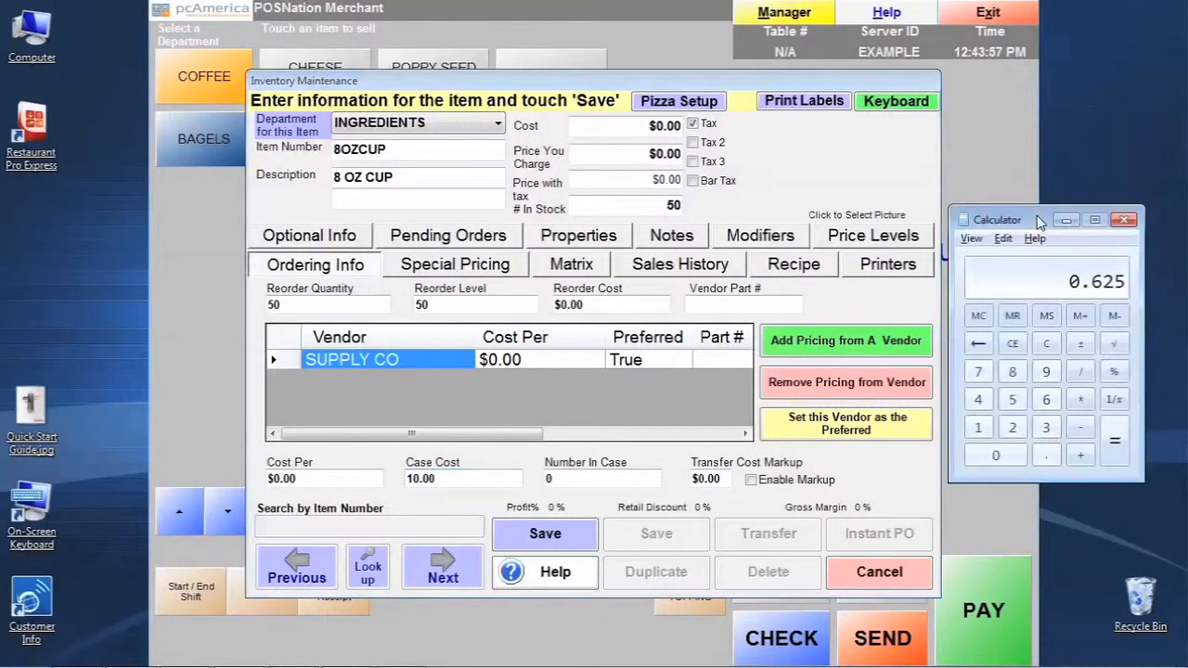
pyautogui.click(1047, 347)
pyautogui.write('10/50')
pyautogui.press('Return')
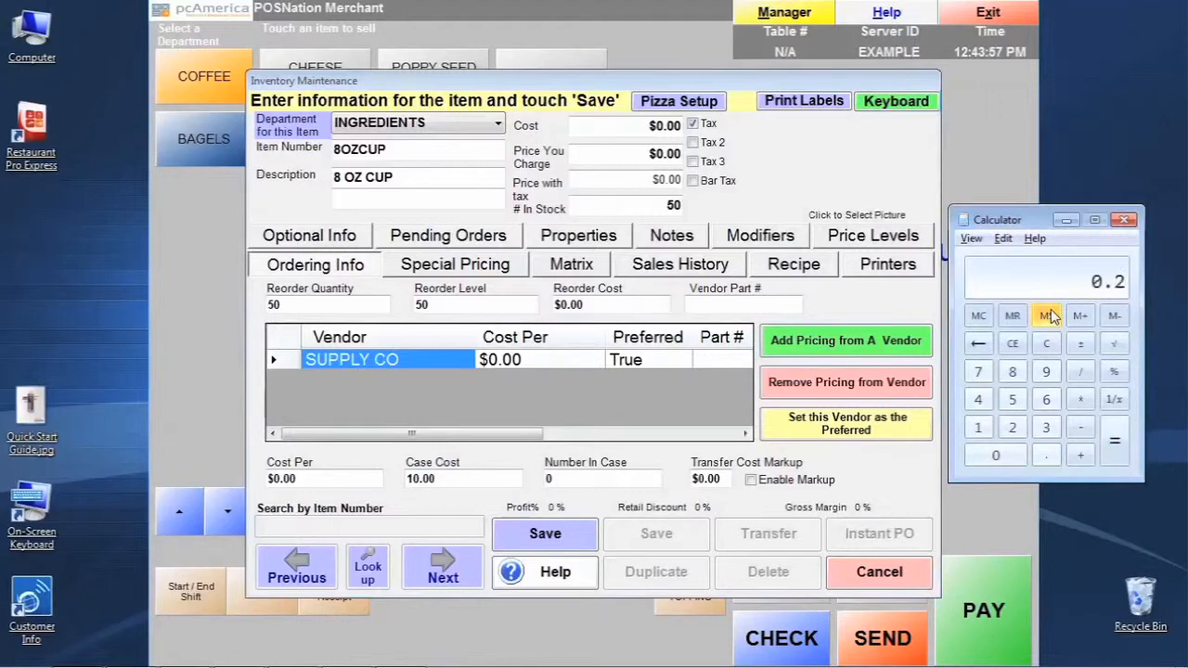
pyautogui.click(293, 479)
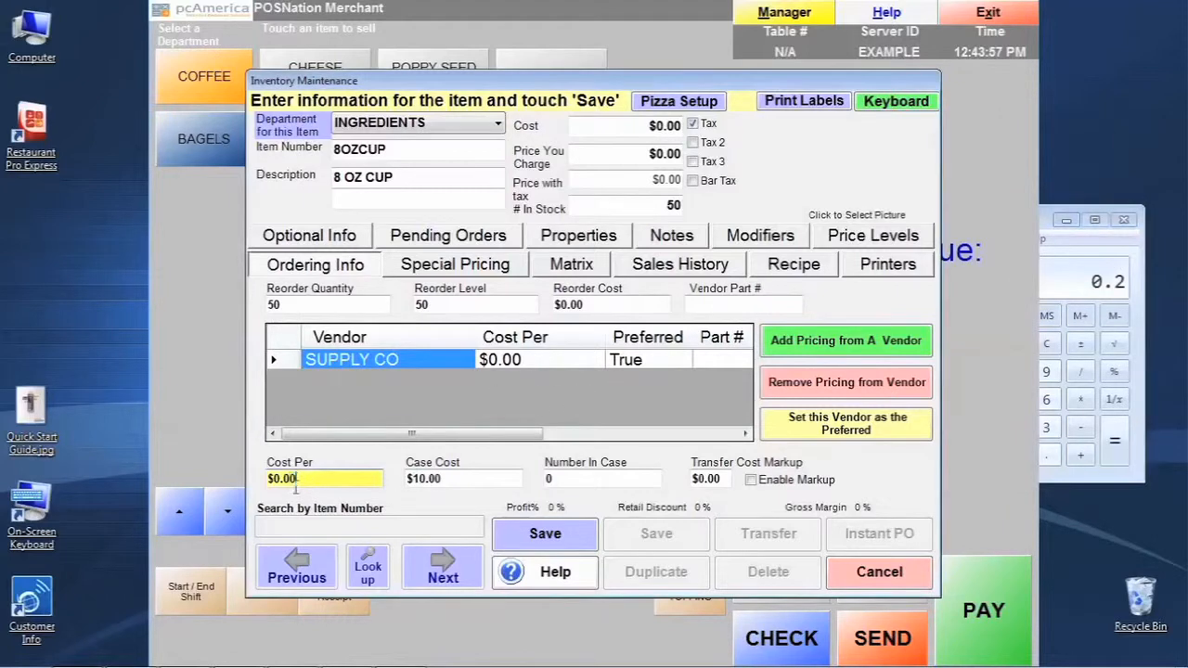
pyautogui.write('0.20')
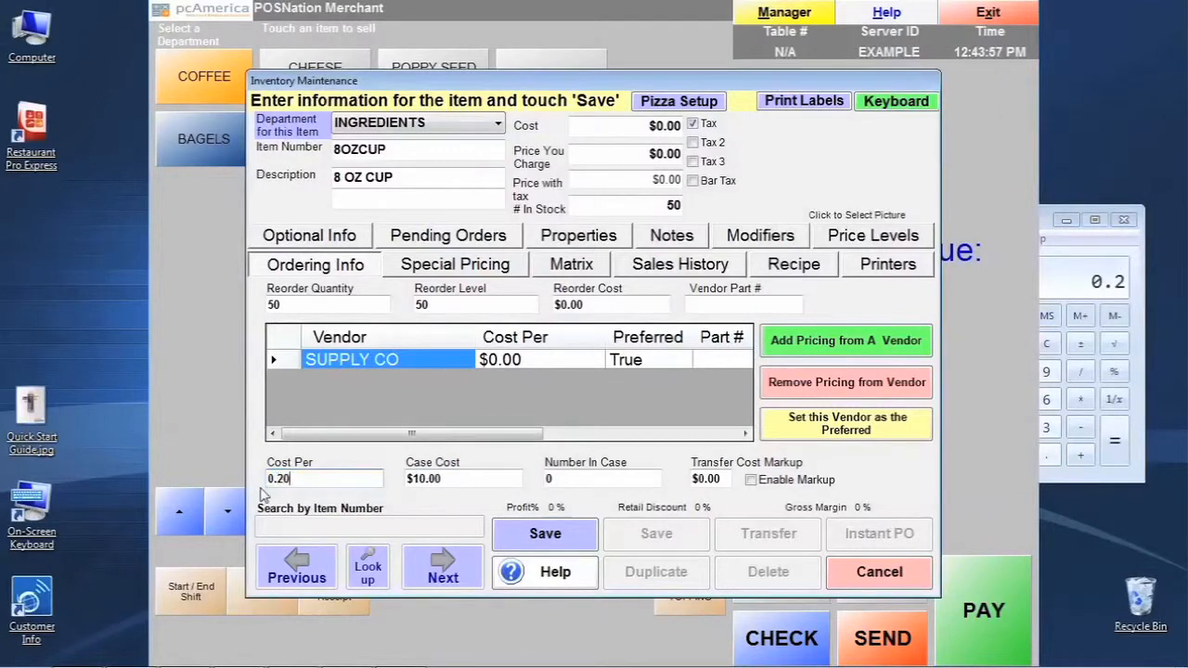
# - Set the number in case to 50, check the item's optional information, and save the 8 OZ CUP item
pyautogui.click(584, 478)
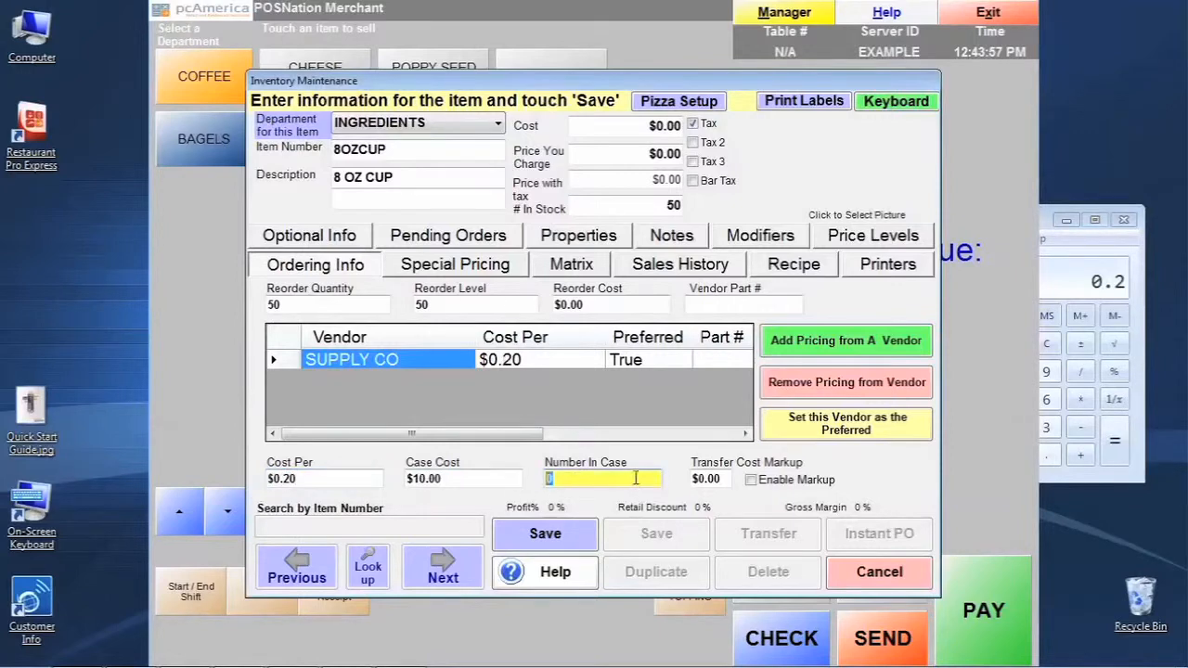
pyautogui.write('50')
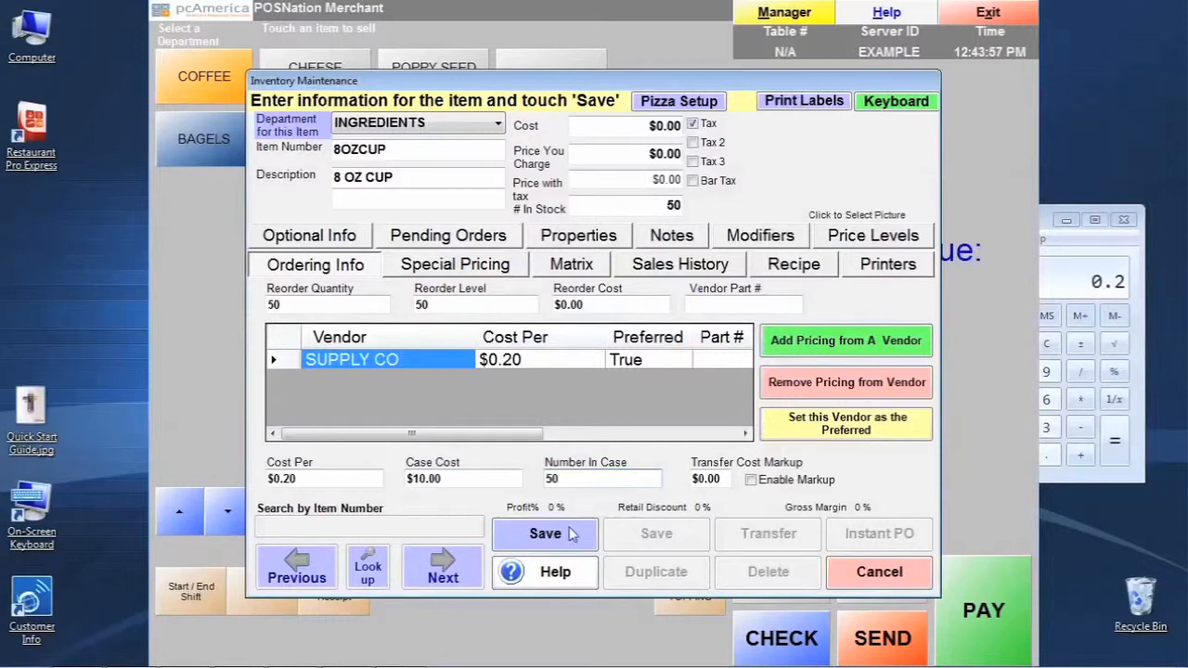
pyautogui.click(338, 239)
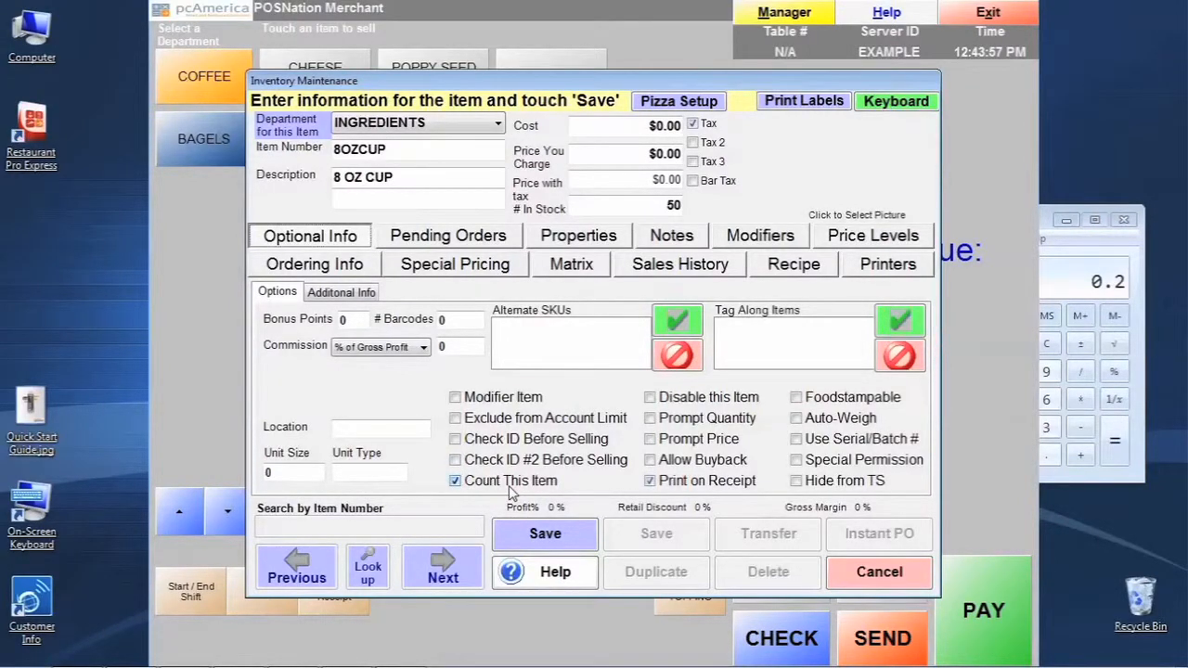
pyautogui.click(536, 531)
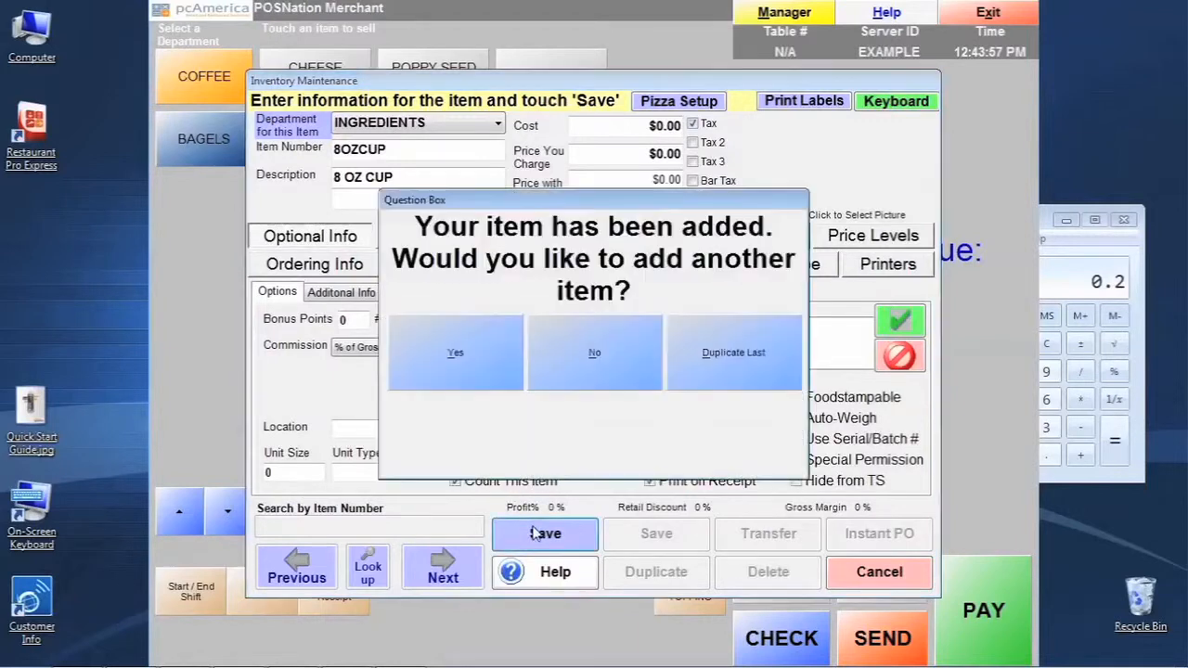
# - Decline adding another item and open the 8 OZ CAFE LATTE item from the inventory's modifiers
pyautogui.click(595, 331)
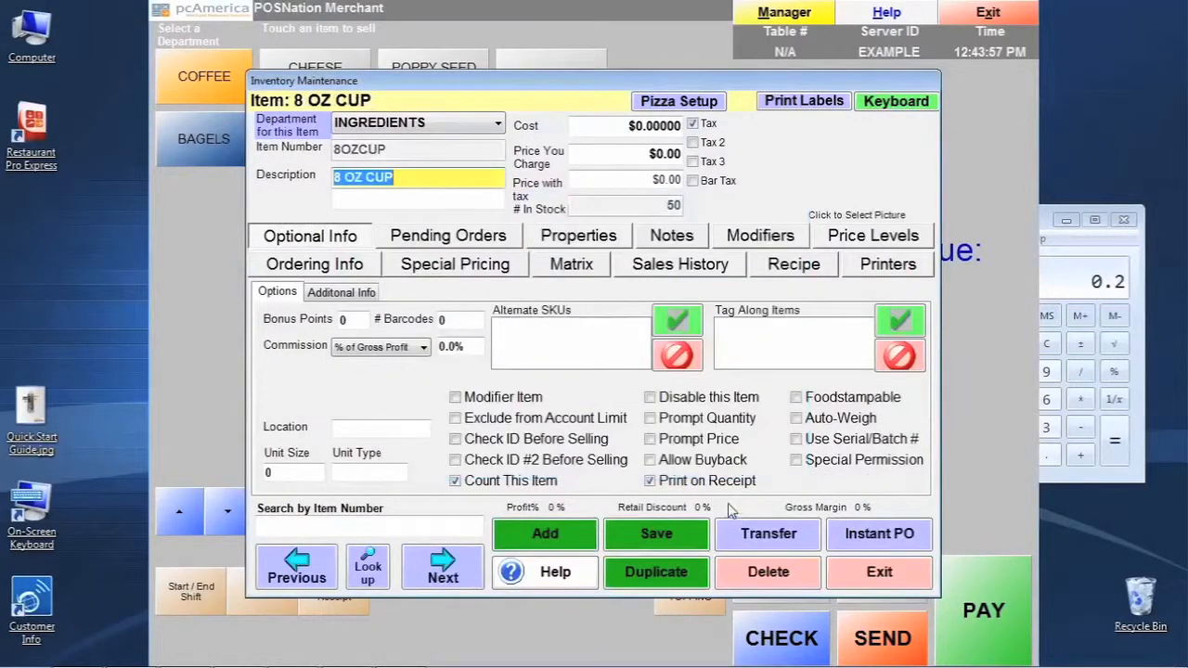
pyautogui.click(368, 567)
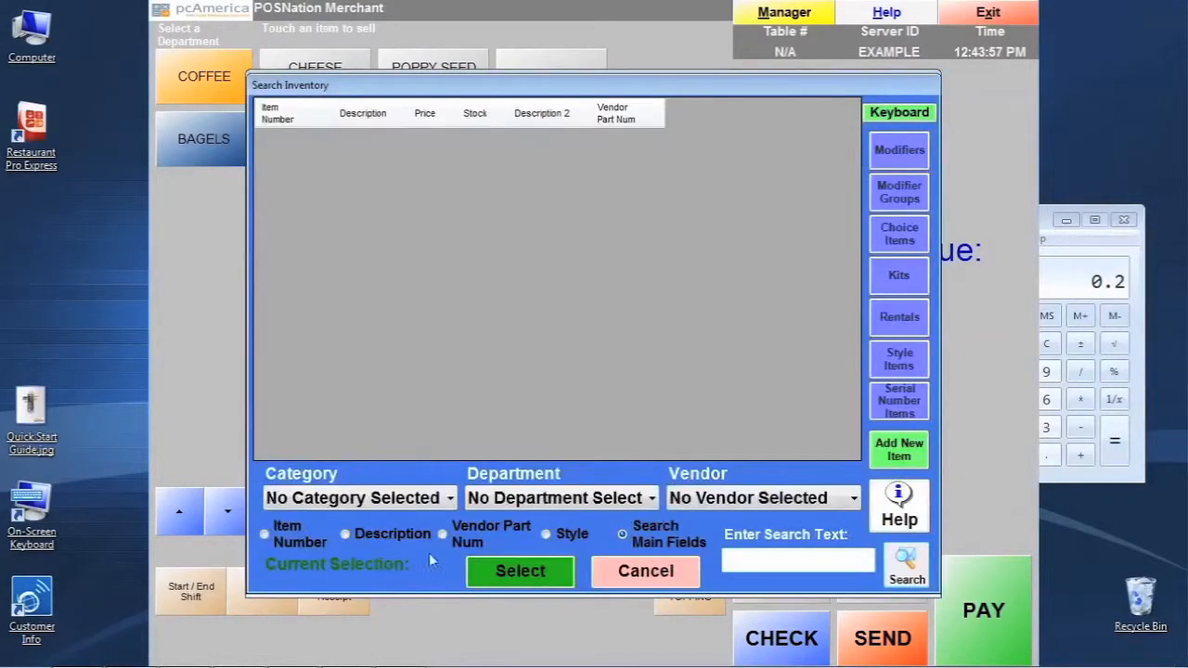
pyautogui.click(652, 498)
pyautogui.click(659, 501)
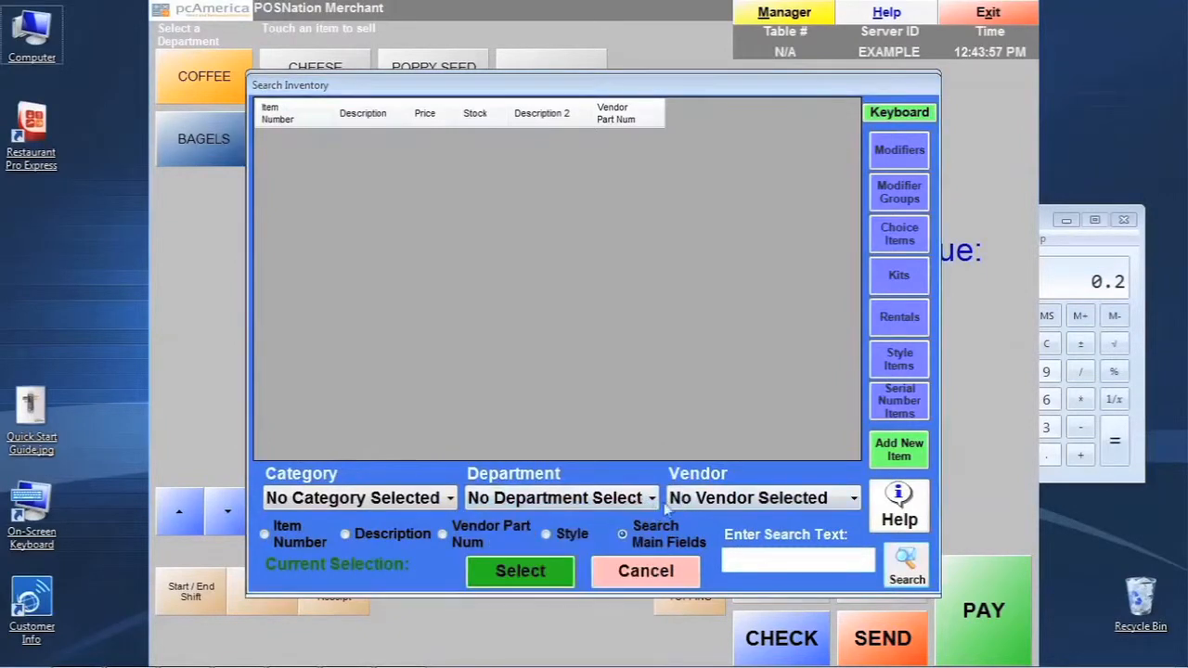
pyautogui.click(654, 499)
pyautogui.click(659, 503)
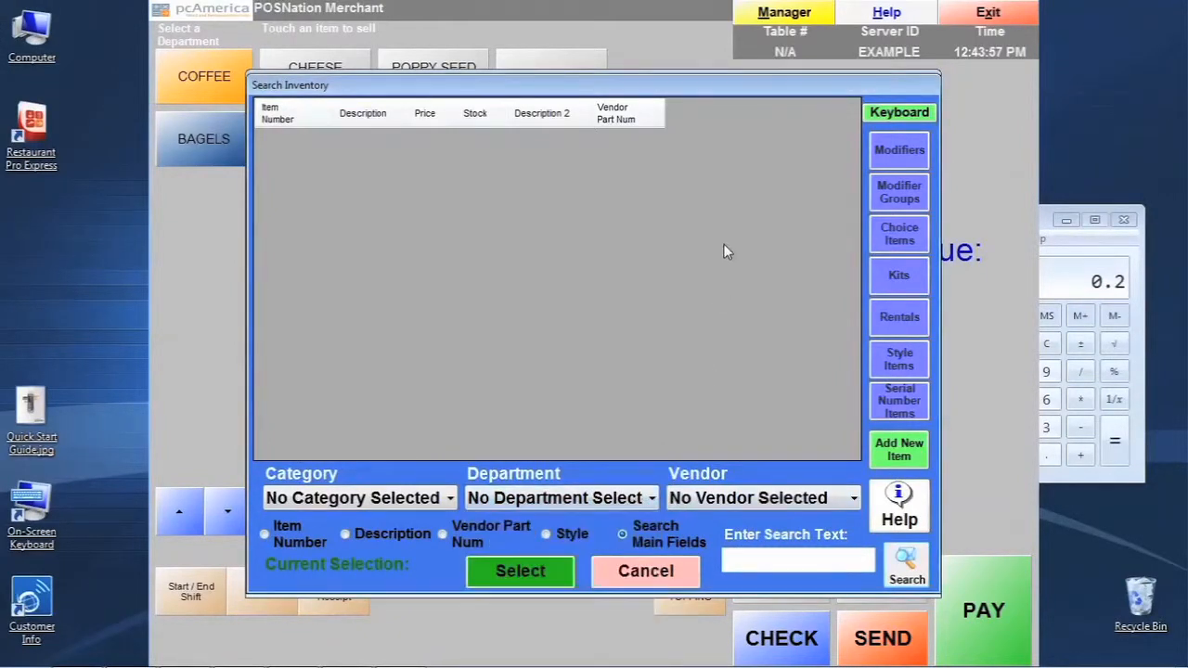
pyautogui.click(913, 149)
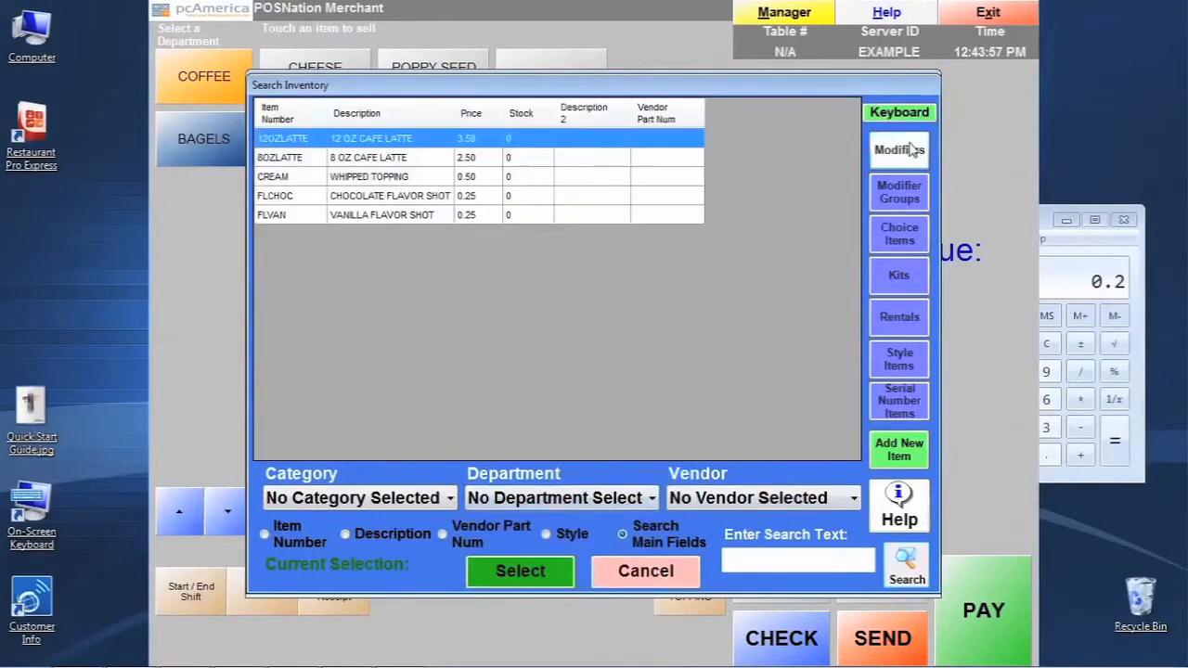
pyautogui.click(393, 158)
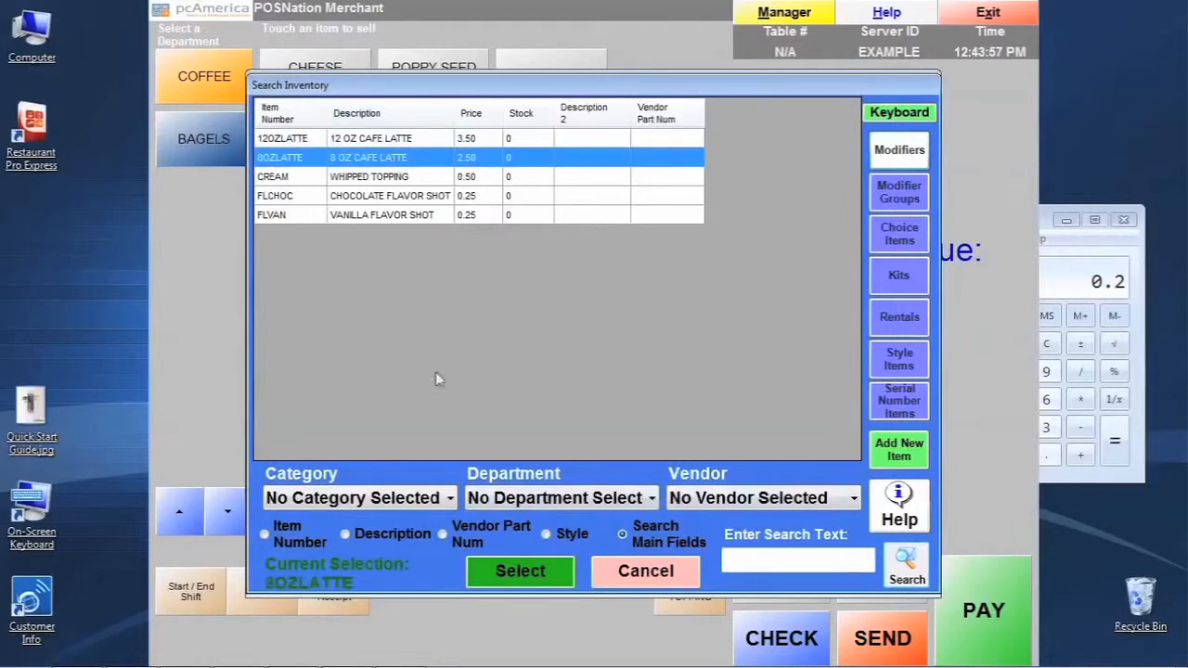
pyautogui.click(545, 579)
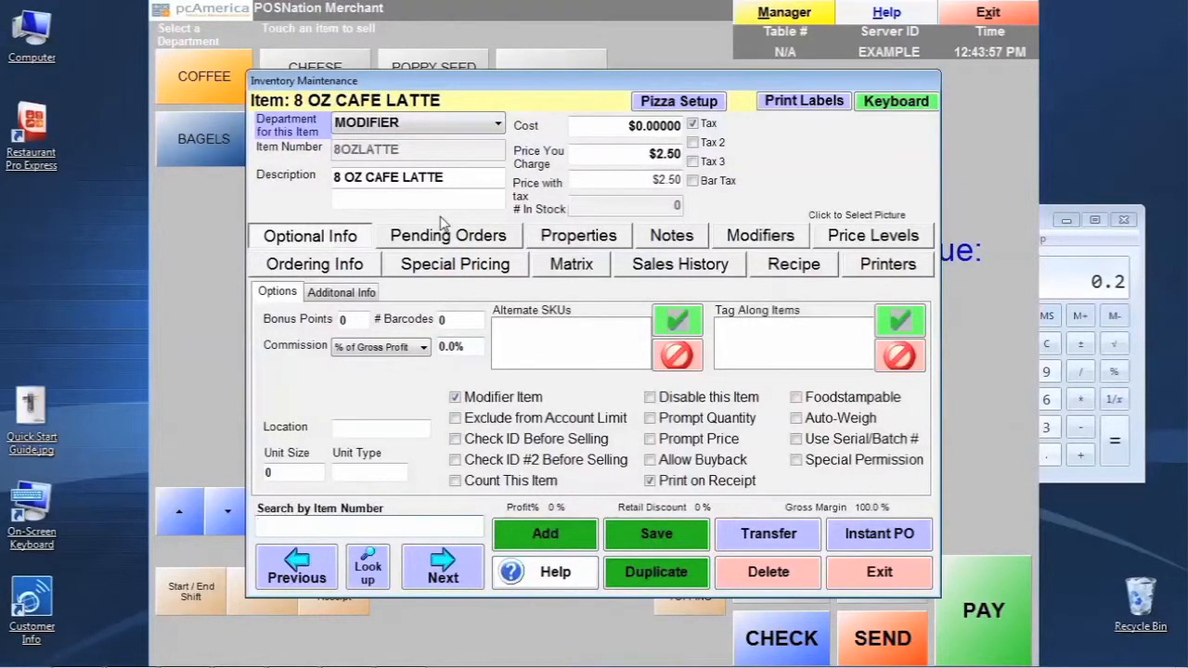
# - Add 8 OZ CUP from the INGREDIENTS department to the latte's recipe with quantity 1 and yield 0, and save the modifier
pyautogui.click(794, 264)
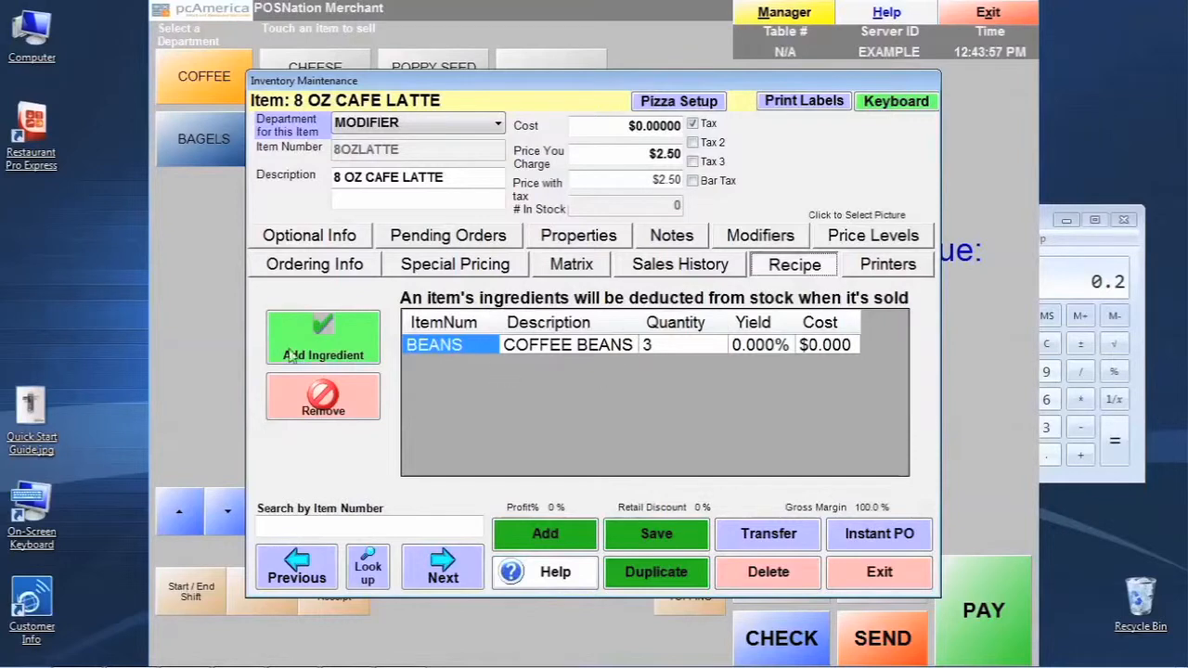
pyautogui.click(323, 336)
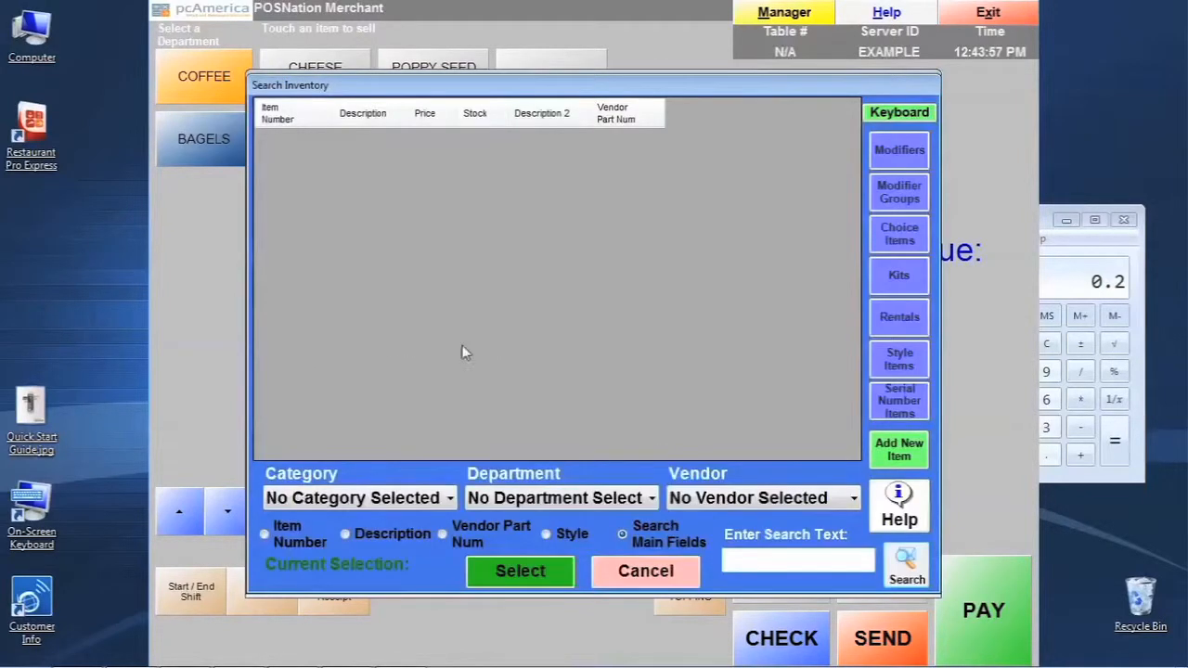
pyautogui.click(642, 500)
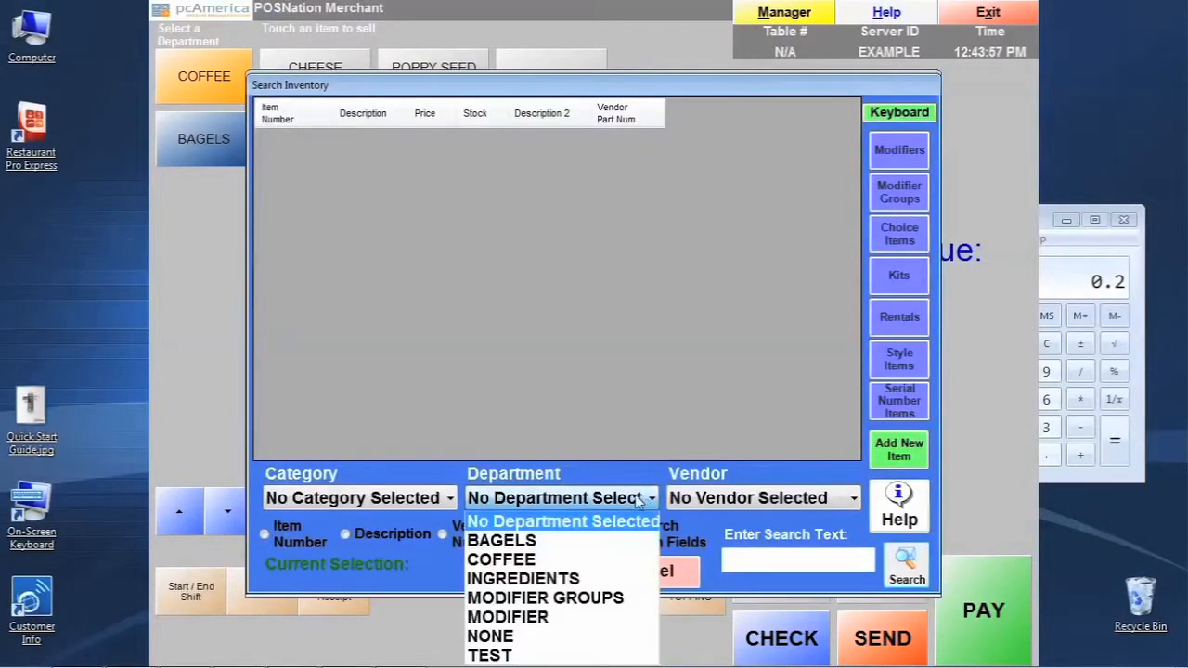
pyautogui.click(568, 581)
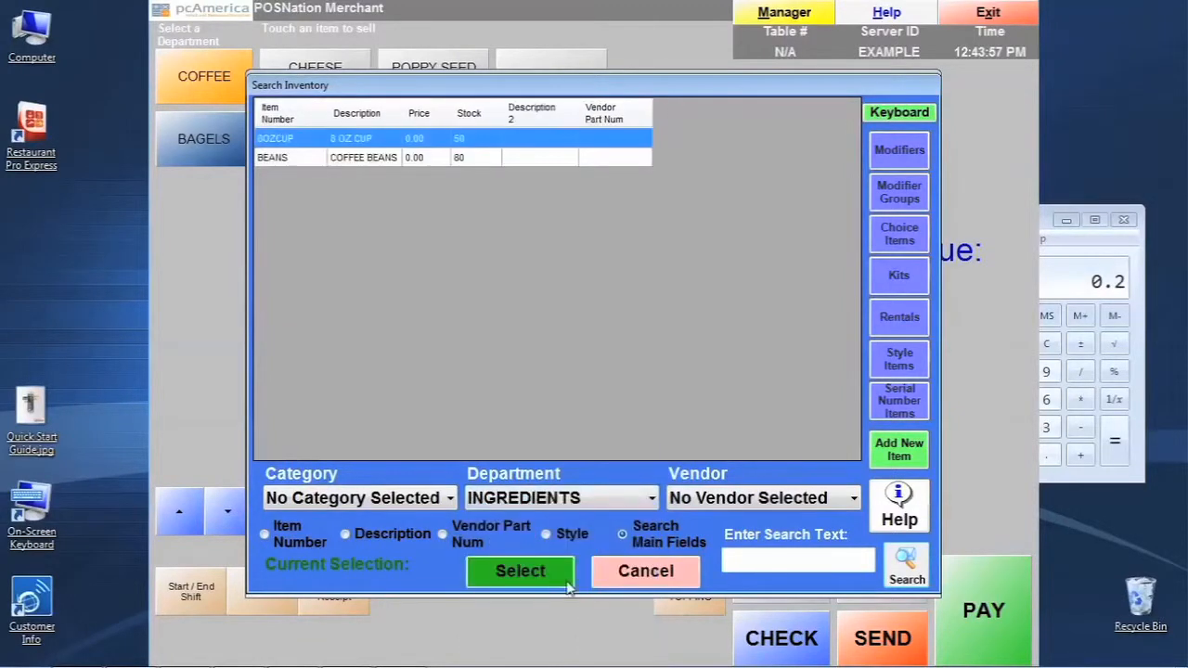
pyautogui.doubleClick(367, 139)
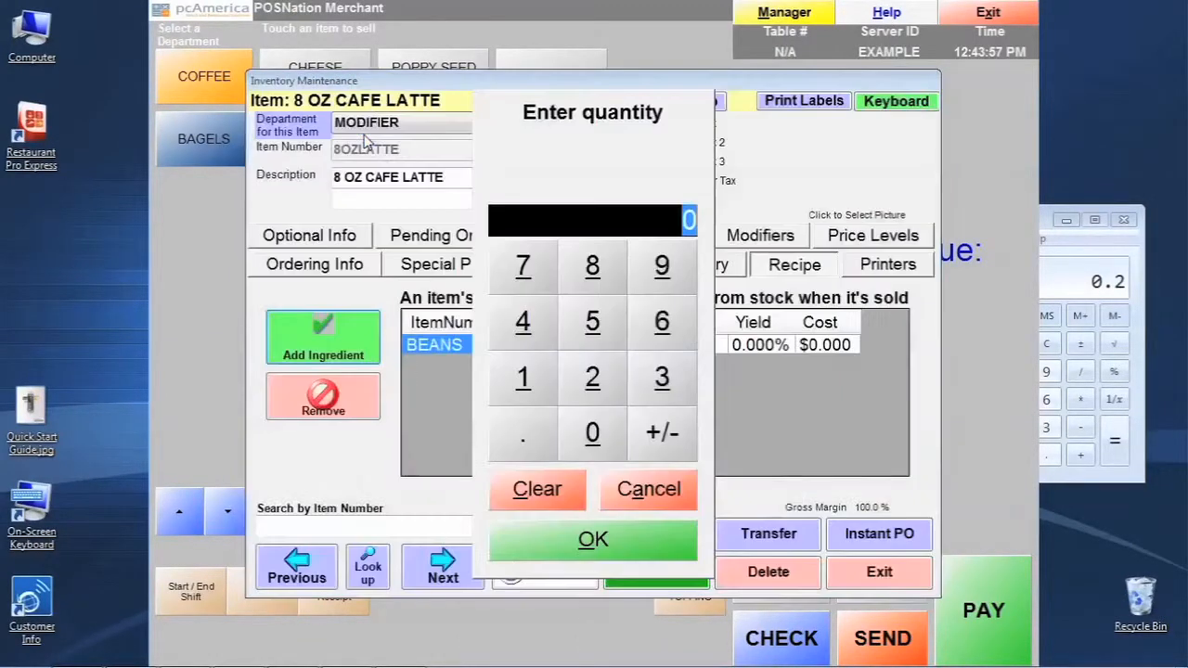
pyautogui.write('1')
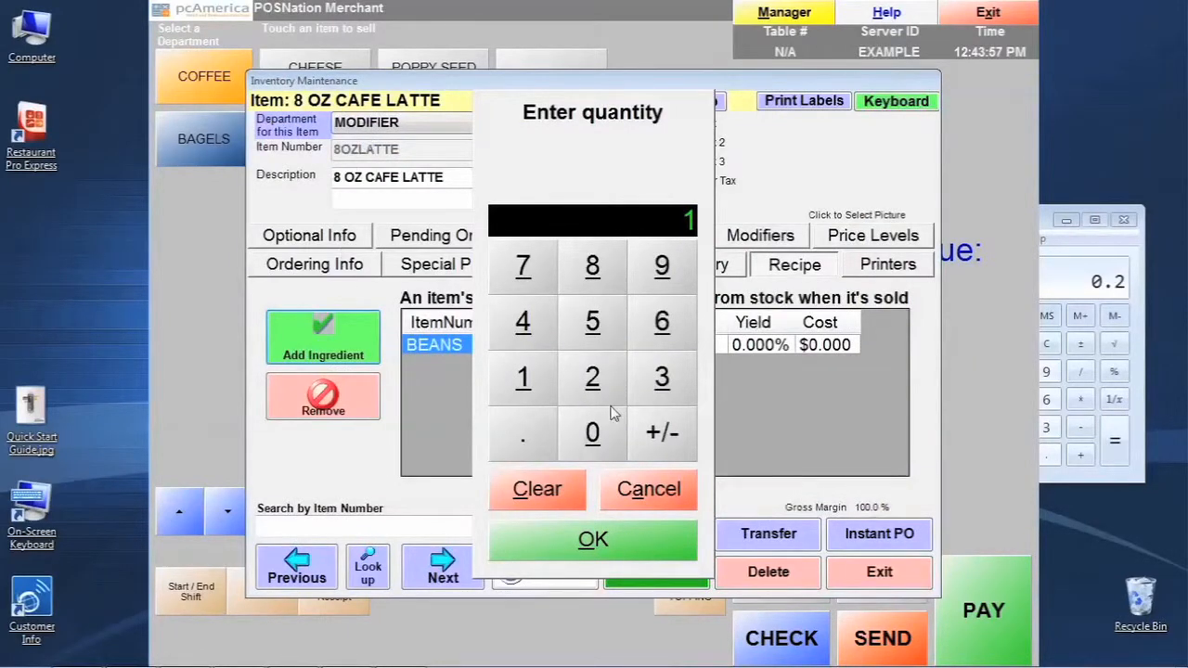
pyautogui.click(593, 540)
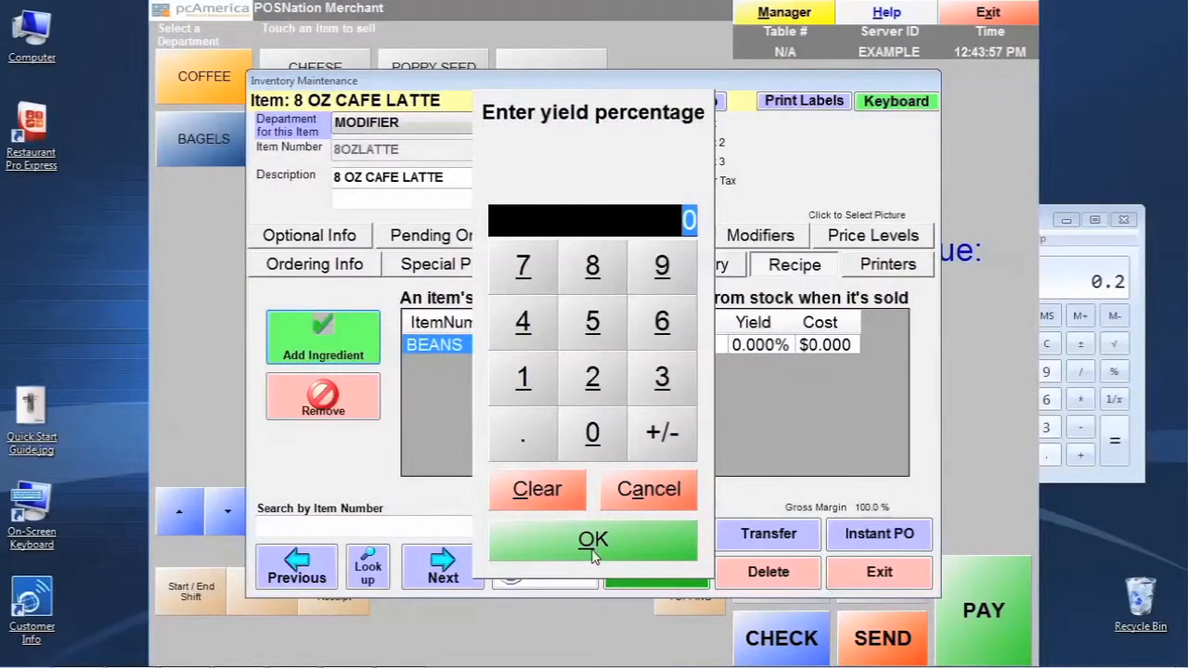
pyautogui.click(593, 546)
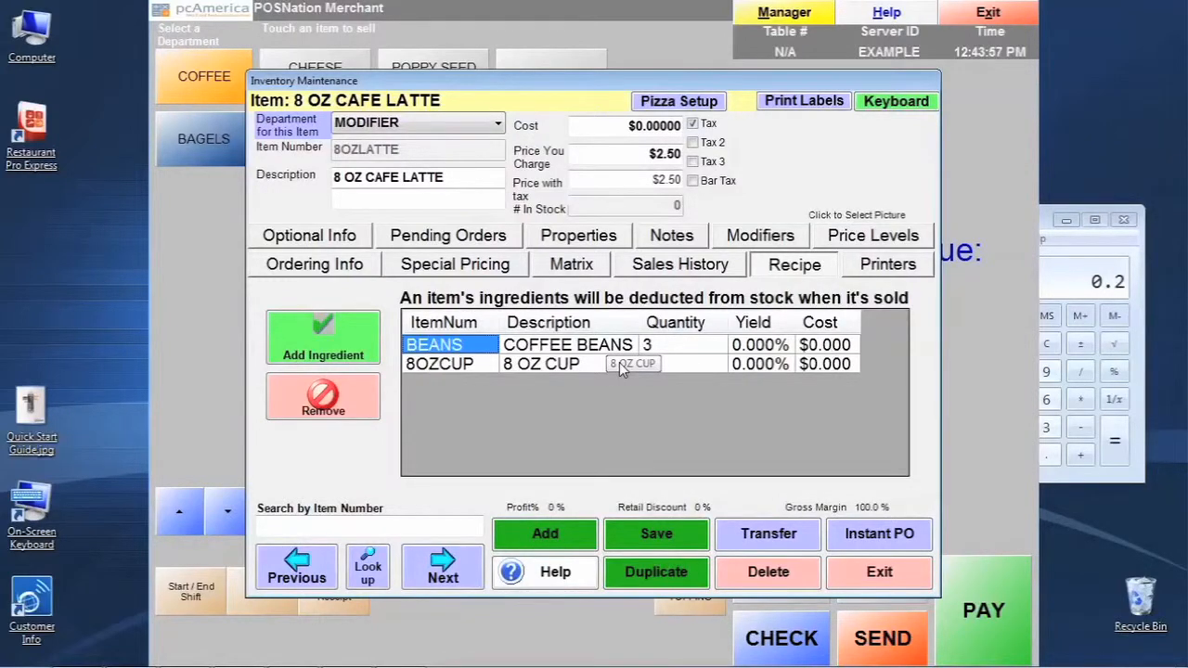
pyautogui.write('1')
pyautogui.click(661, 536)
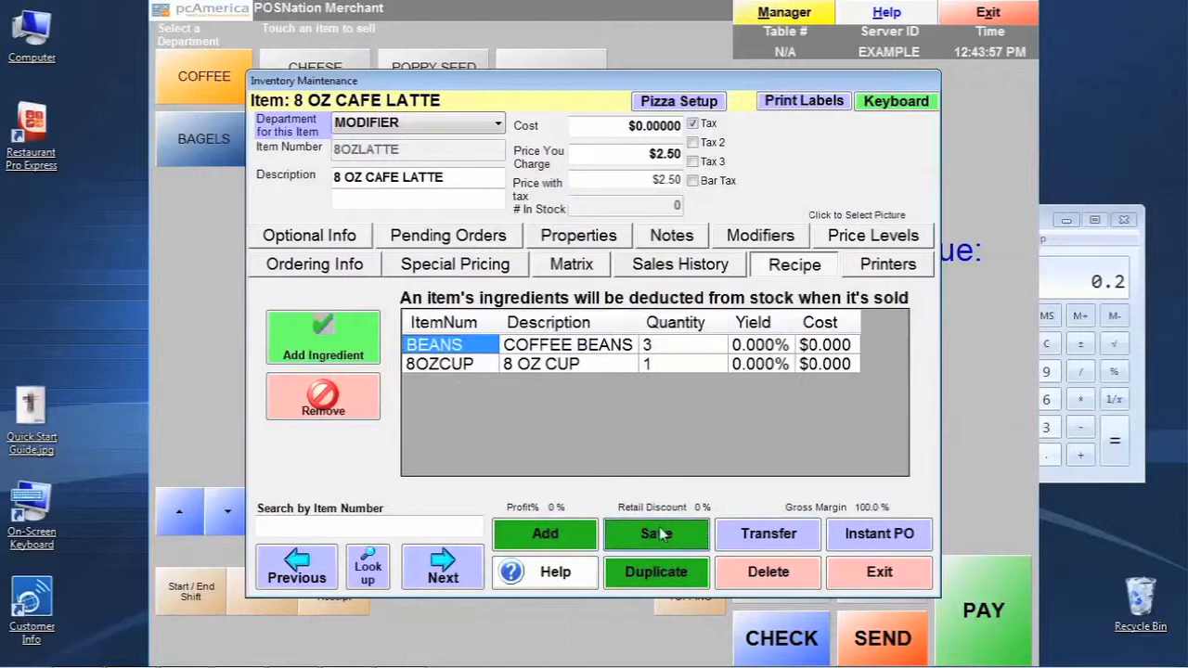
pyautogui.click(864, 582)
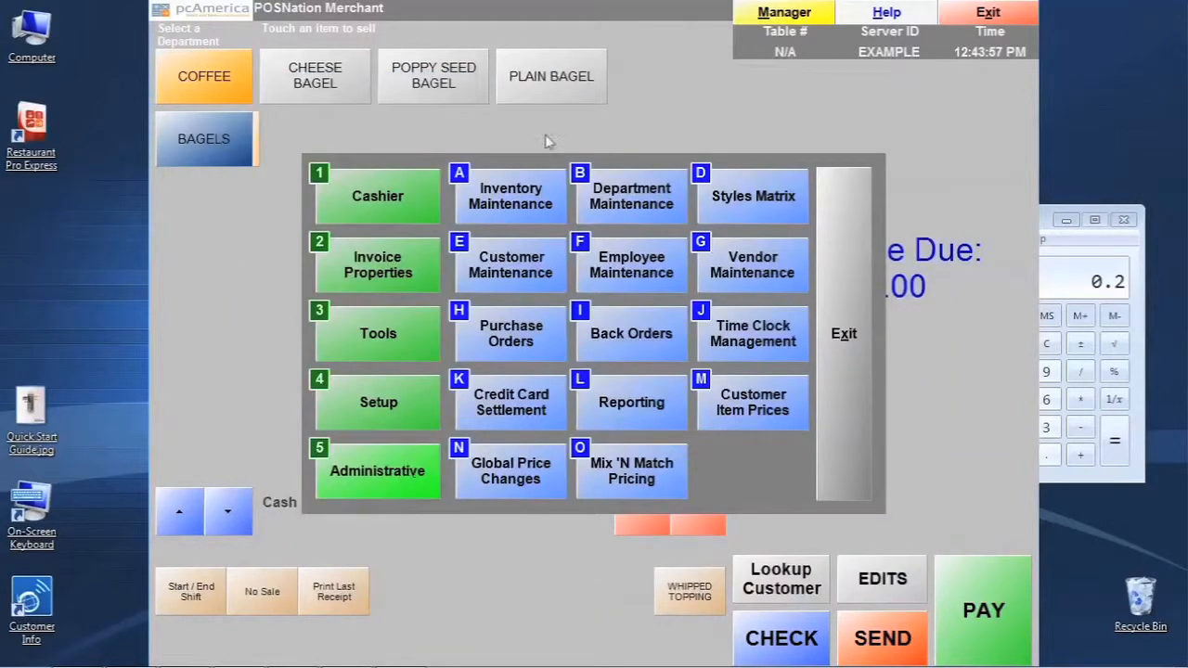
# - Reopen Inventory Maintenance, find the 8 OZ CUP item by searching for 8, and duplicate it
pyautogui.click(535, 190)
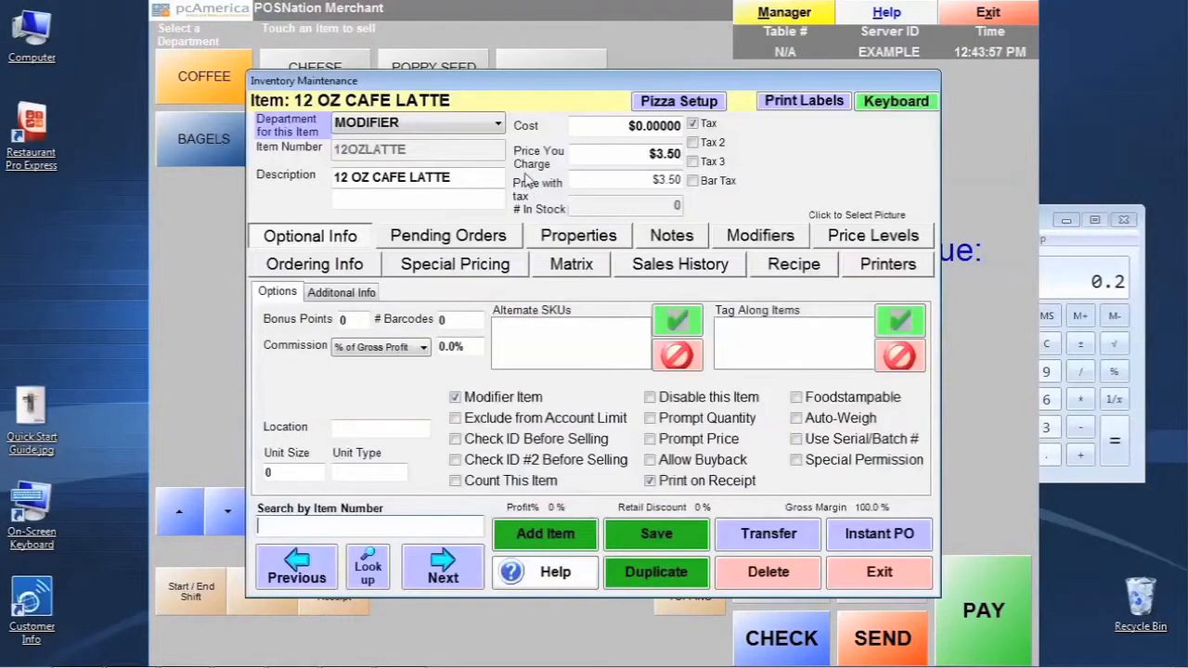
pyautogui.click(371, 568)
pyautogui.write('8')
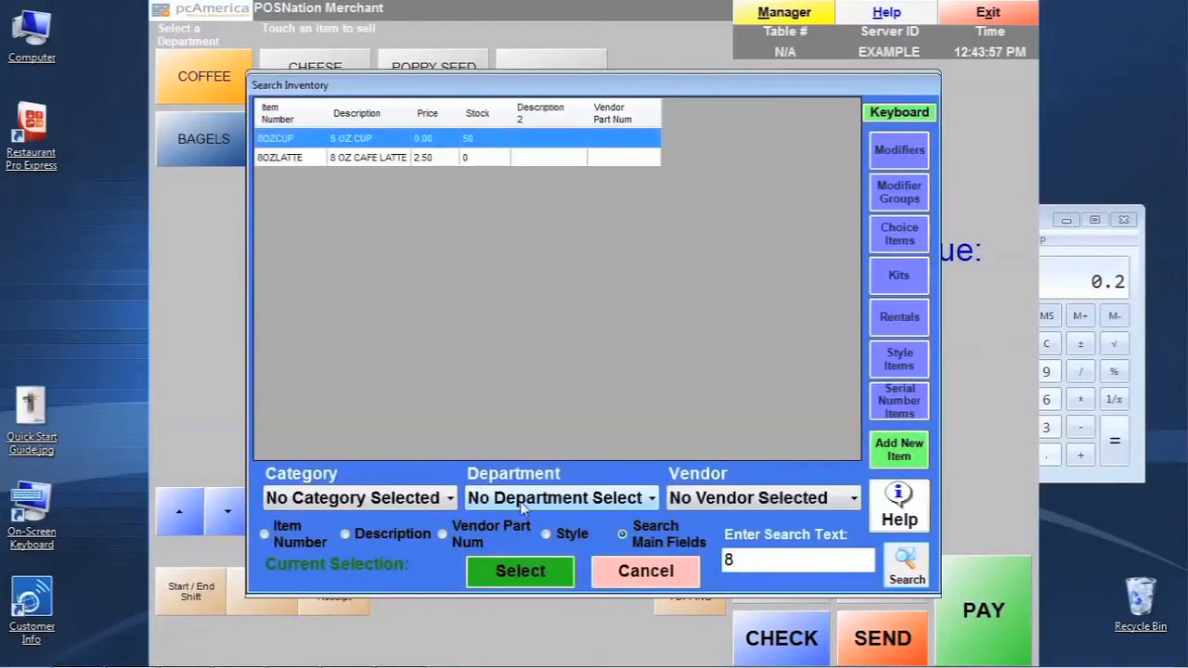
pyautogui.doubleClick(438, 141)
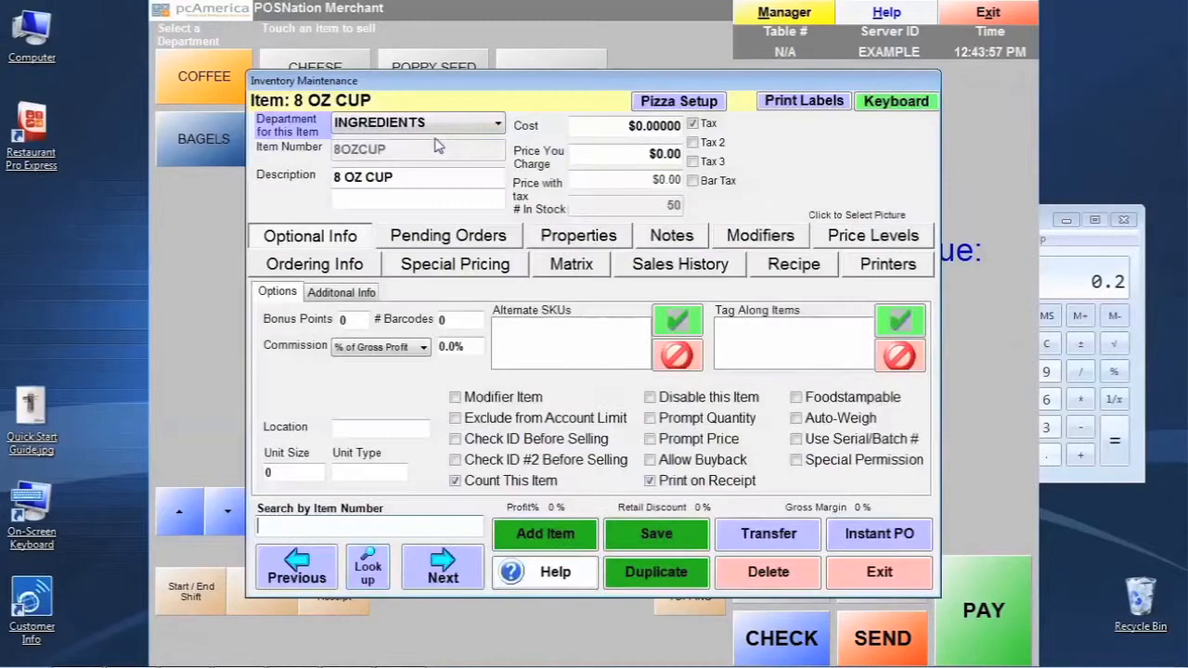
pyautogui.click(662, 573)
pyautogui.click(457, 315)
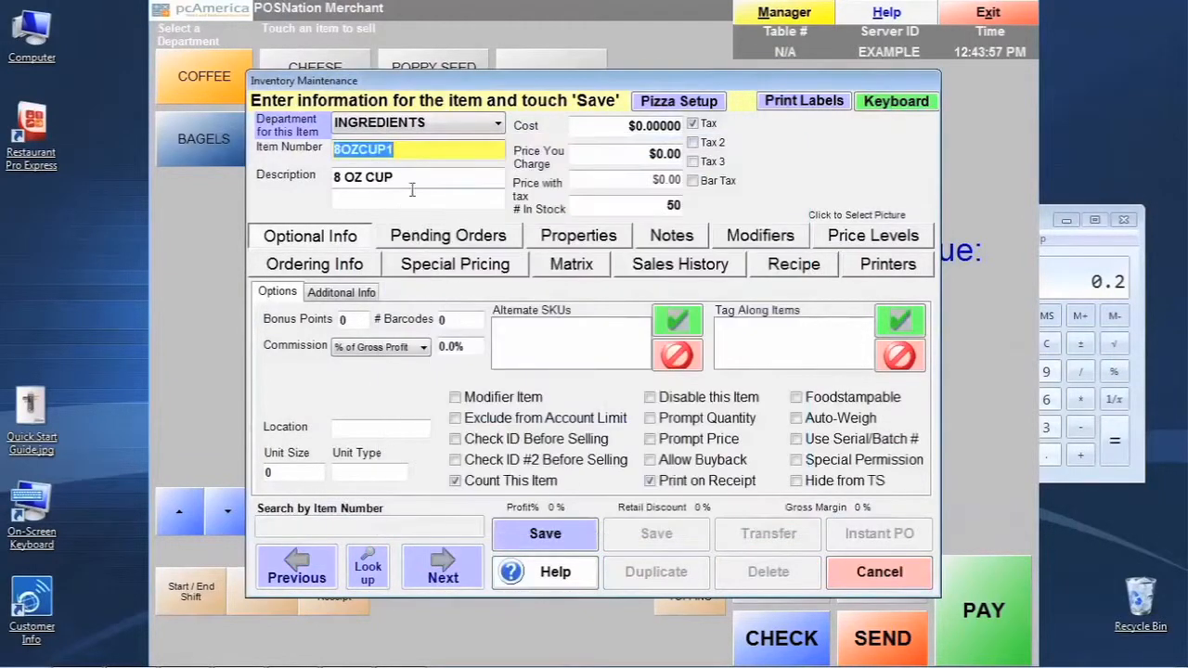
# - Set the duplicate's item number to 12OZCUP and its description to 12 OZ CUP, and save it without adding another item
pyautogui.click(434, 145)
pyautogui.write('1')
pyautogui.write('12')
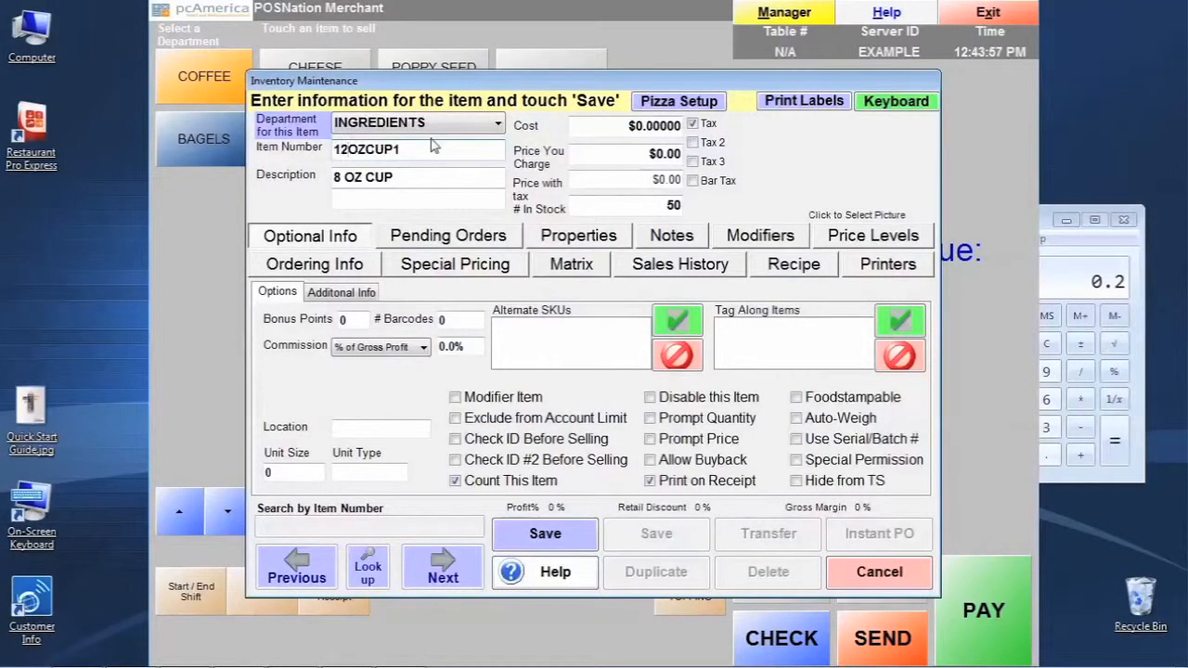
pyautogui.click(434, 146)
pyautogui.press('BackSpace')
pyautogui.click(406, 181)
pyautogui.press('Home')
pyautogui.press('Delete')
pyautogui.press('Delete')
pyautogui.write('12')
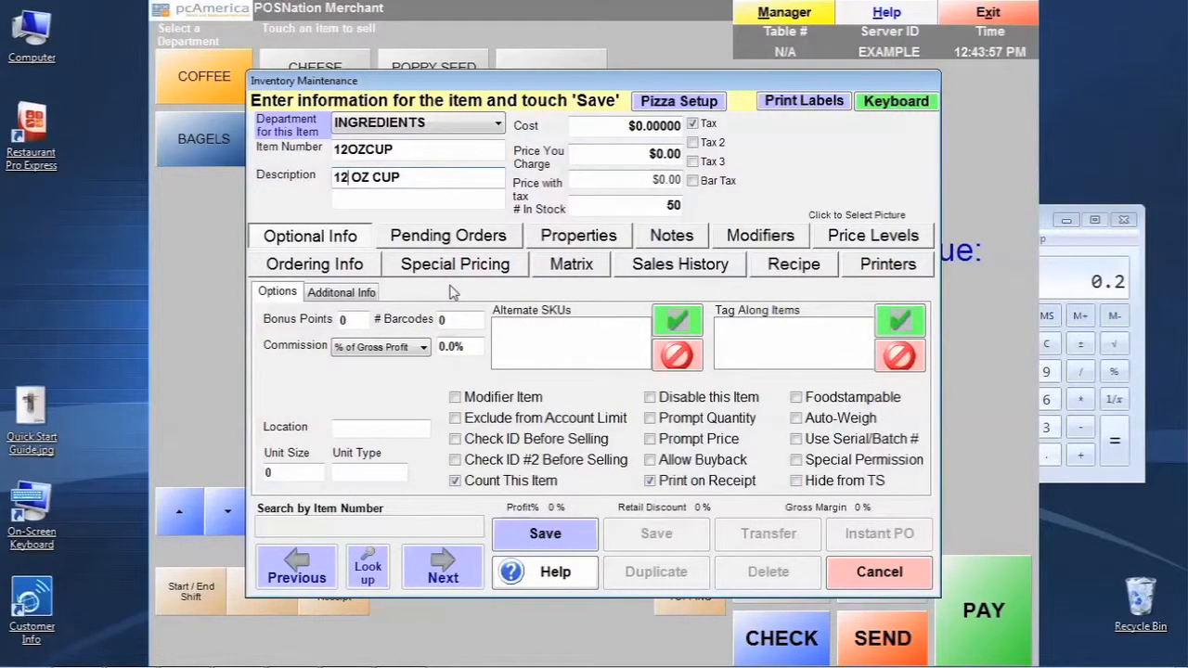
pyautogui.click(561, 543)
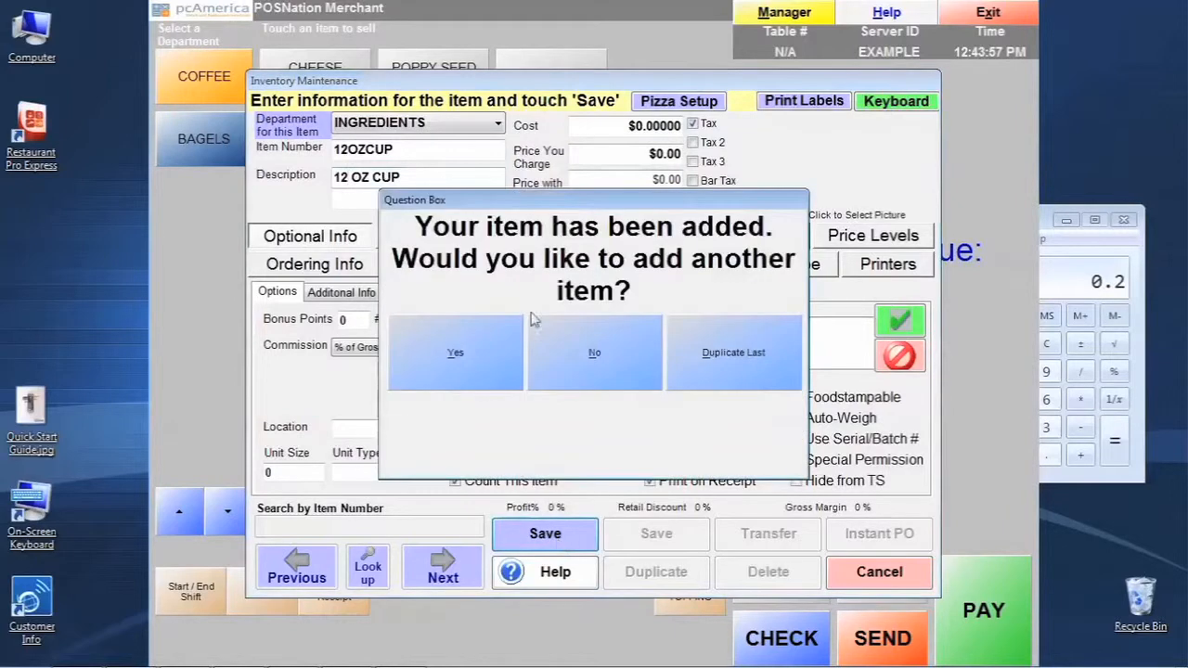
pyautogui.click(583, 357)
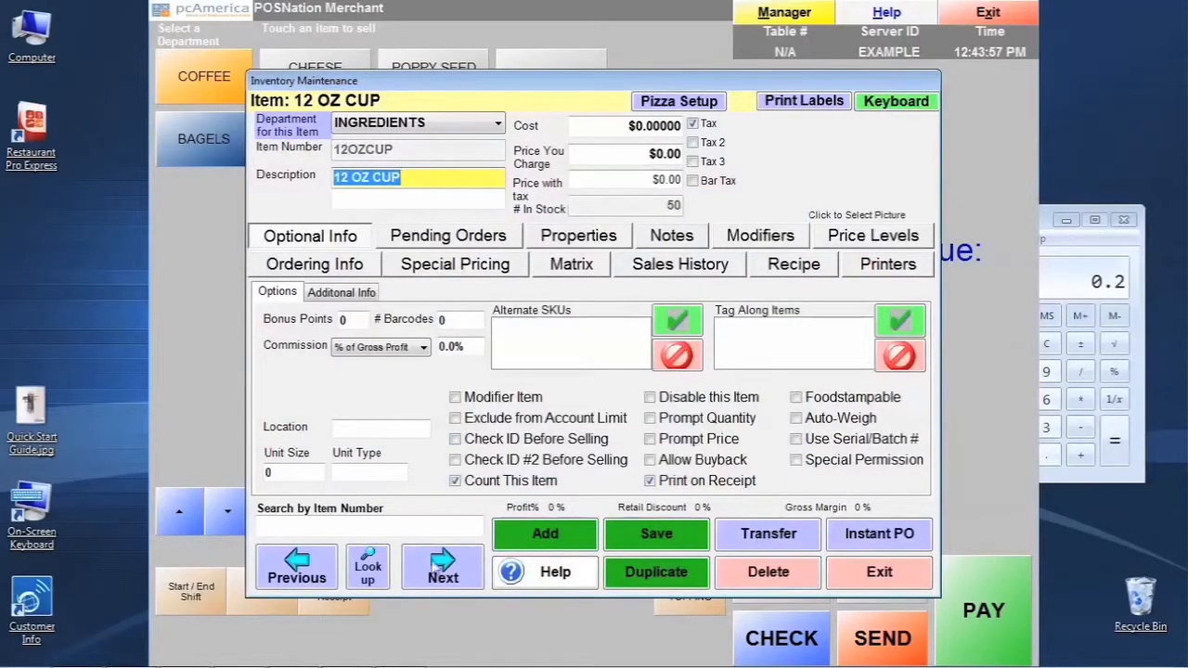
# - Look up the 12 OZ CAFE LATTE modifier and open its recipe
pyautogui.click(367, 568)
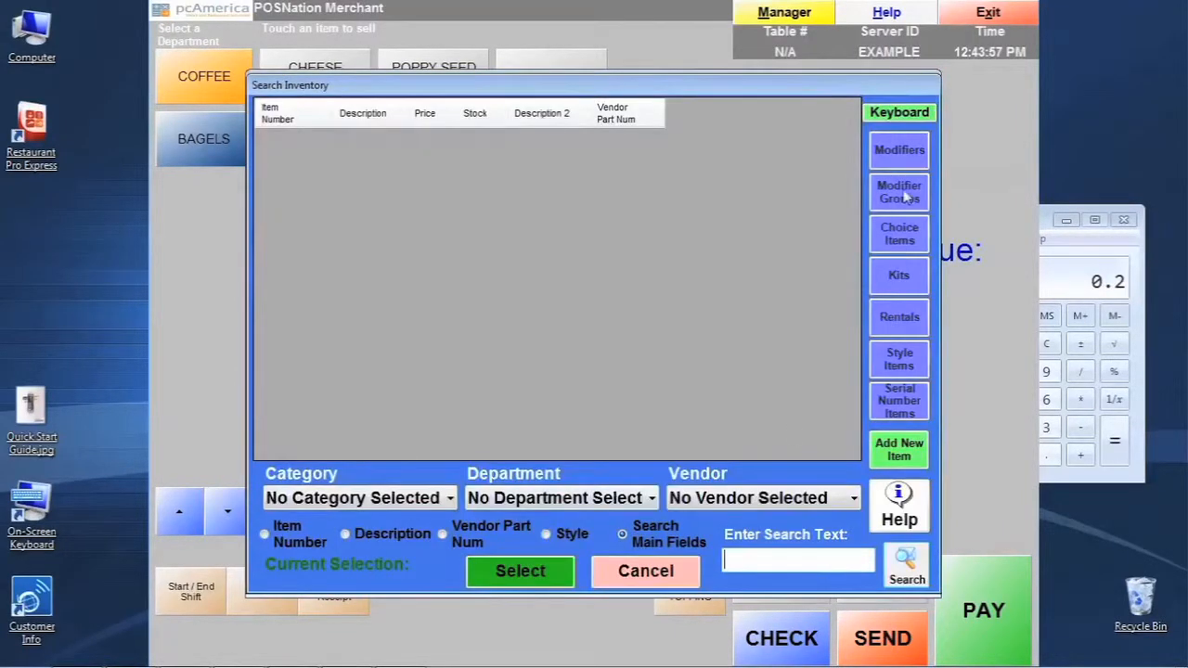
pyautogui.click(902, 156)
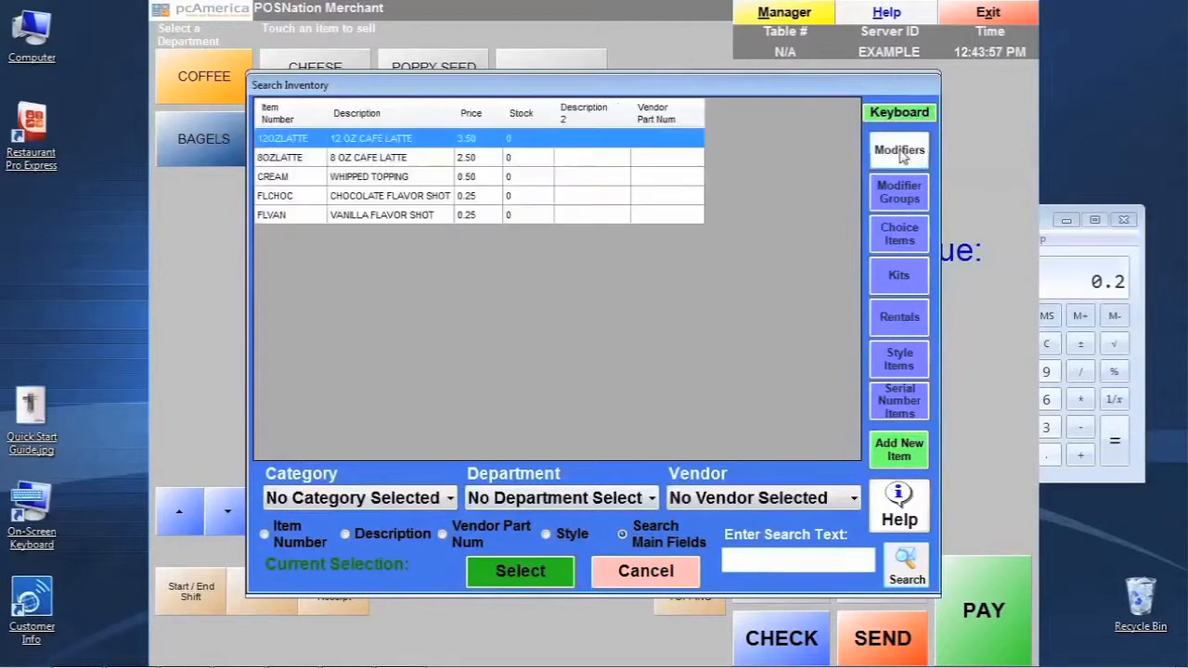
pyautogui.doubleClick(386, 145)
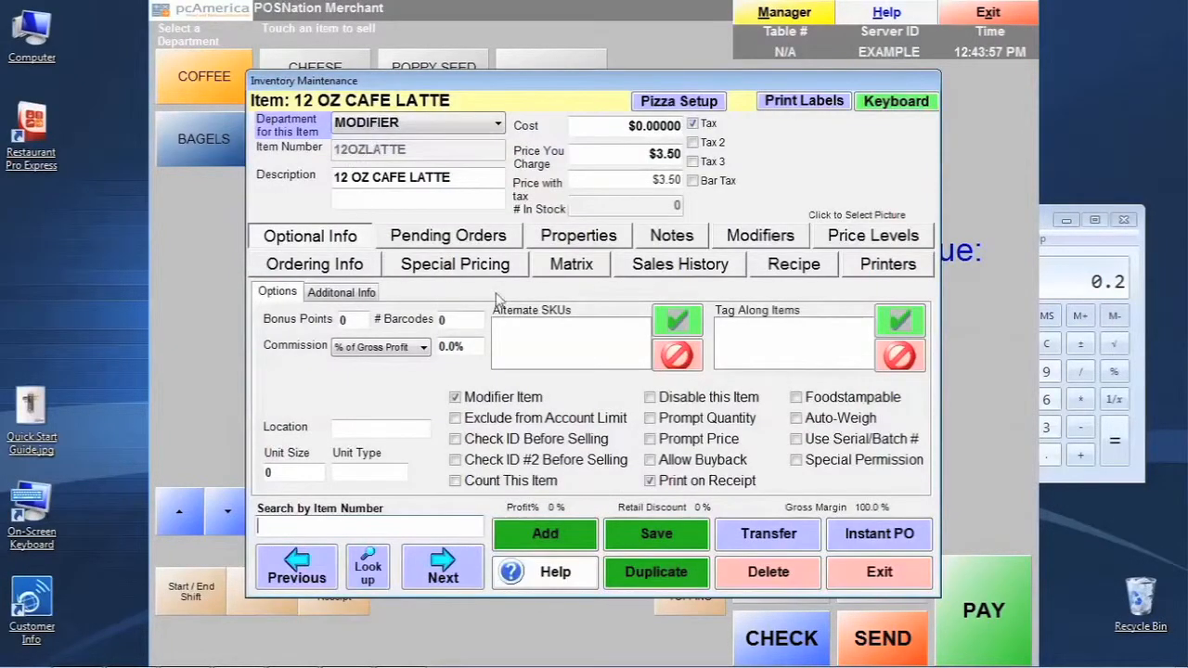
pyautogui.click(787, 267)
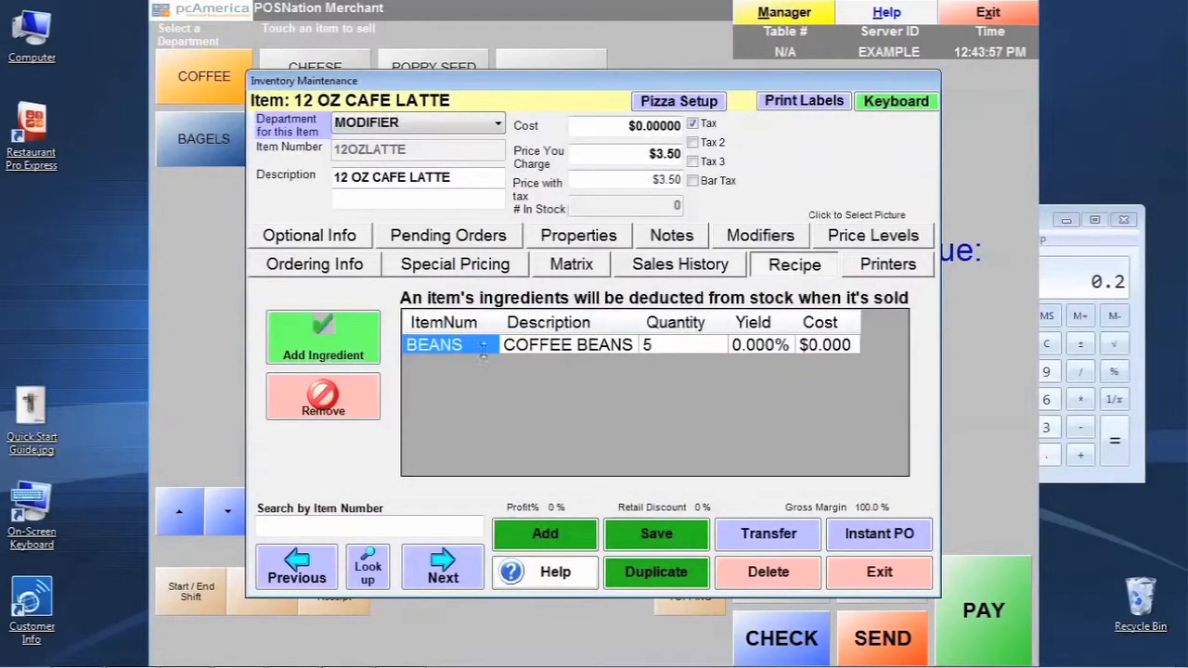
# - Search for 12, add 12 OZ CUP to the recipe with quantity 1 and yield 0, and save the 12 OZ CAFE LATTE
pyautogui.click(362, 343)
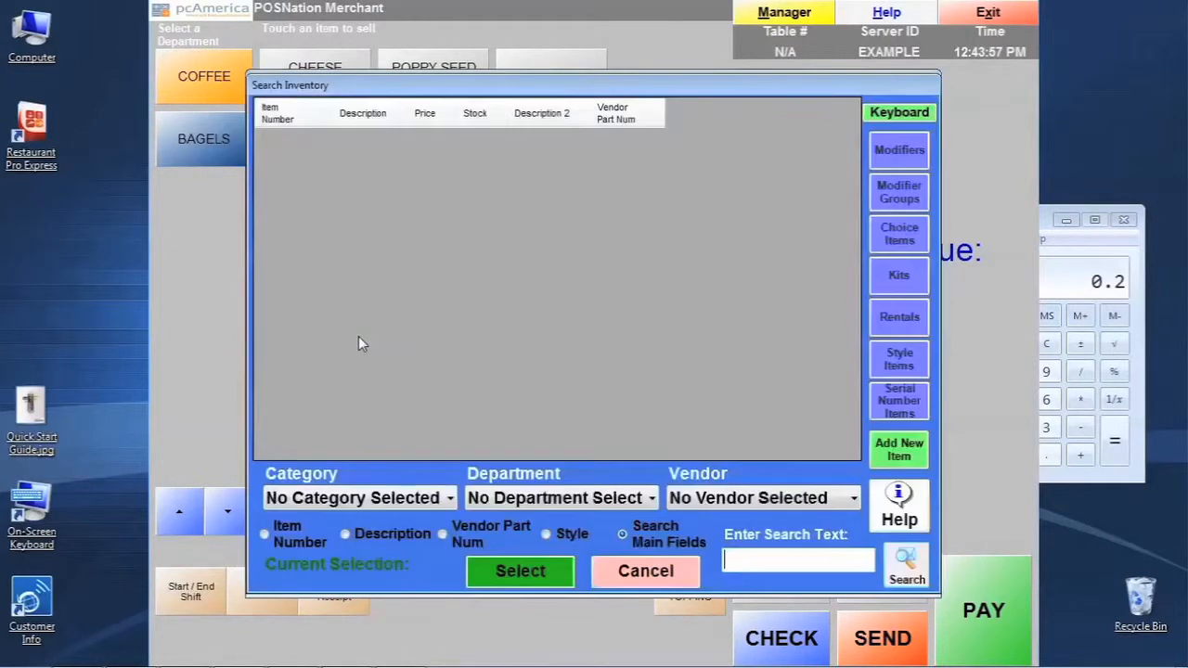
pyautogui.write('12')
pyautogui.click(896, 561)
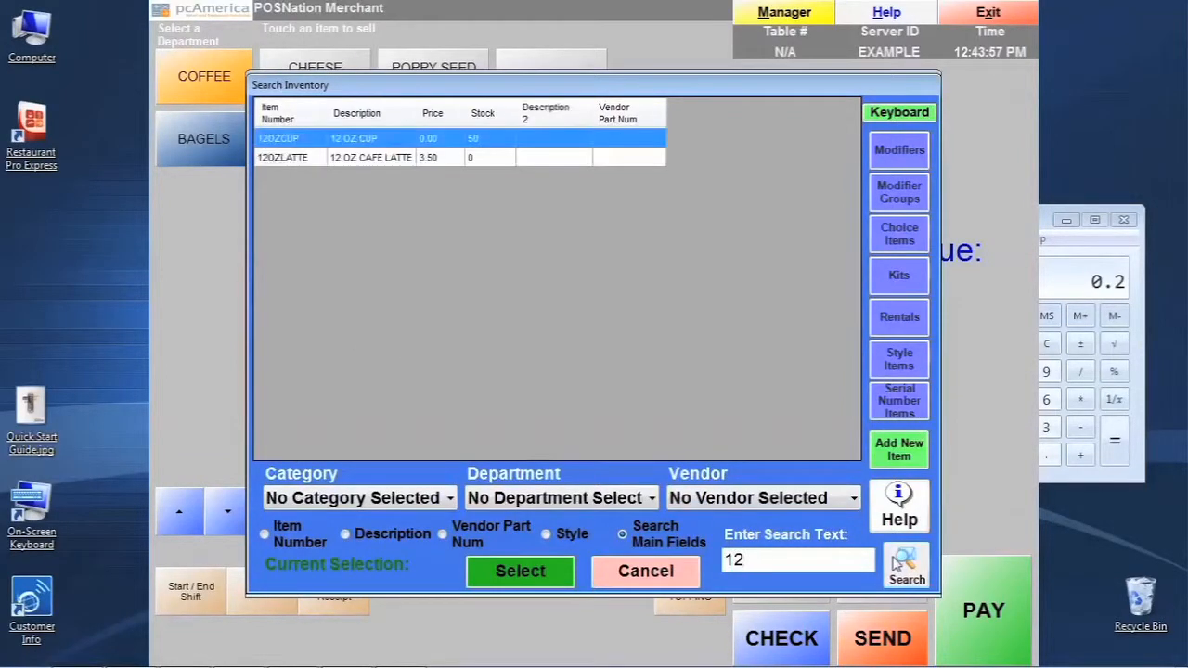
pyautogui.doubleClick(369, 139)
pyautogui.write('1')
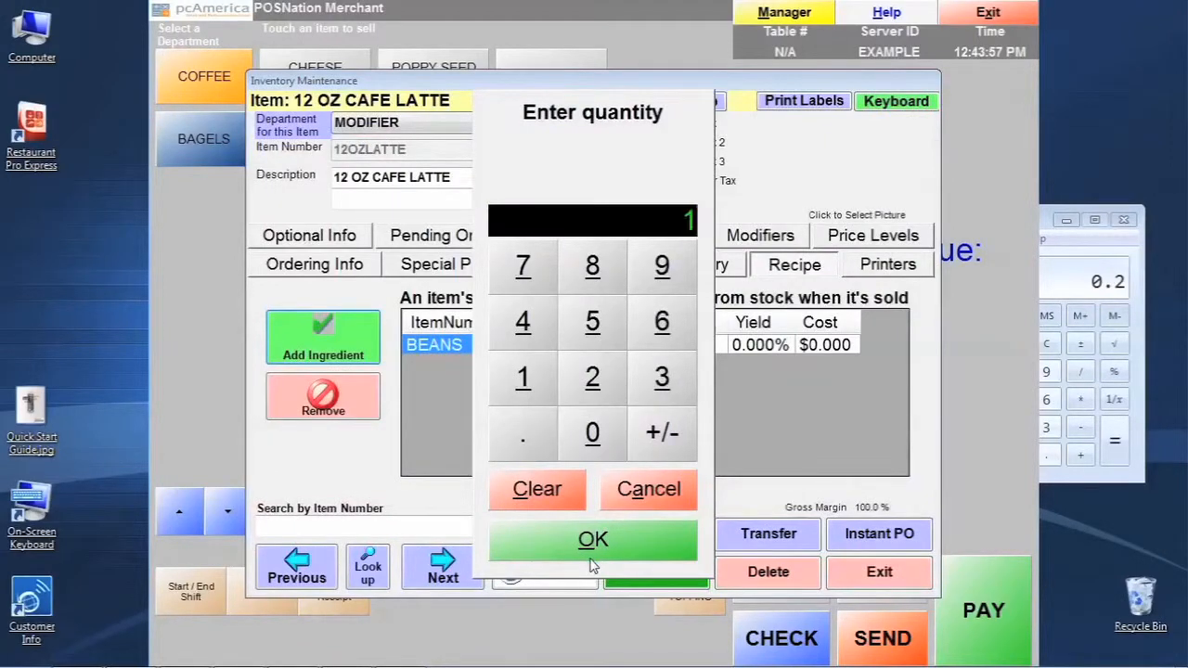
pyautogui.click(599, 548)
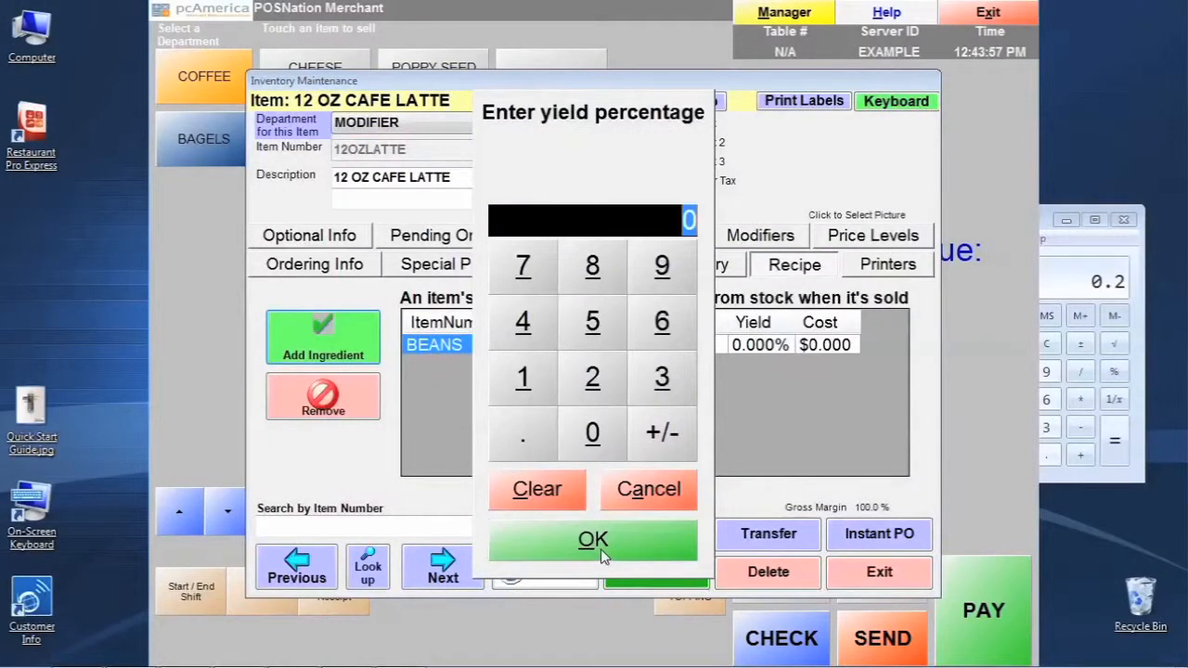
pyautogui.click(599, 547)
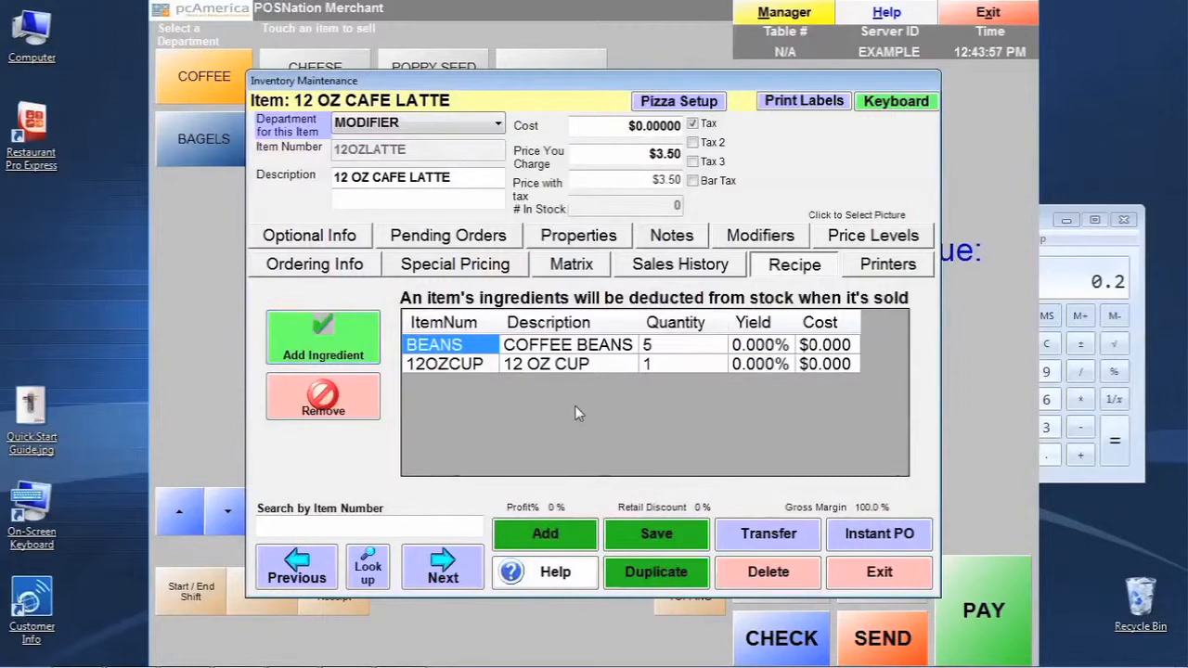
pyautogui.click(655, 535)
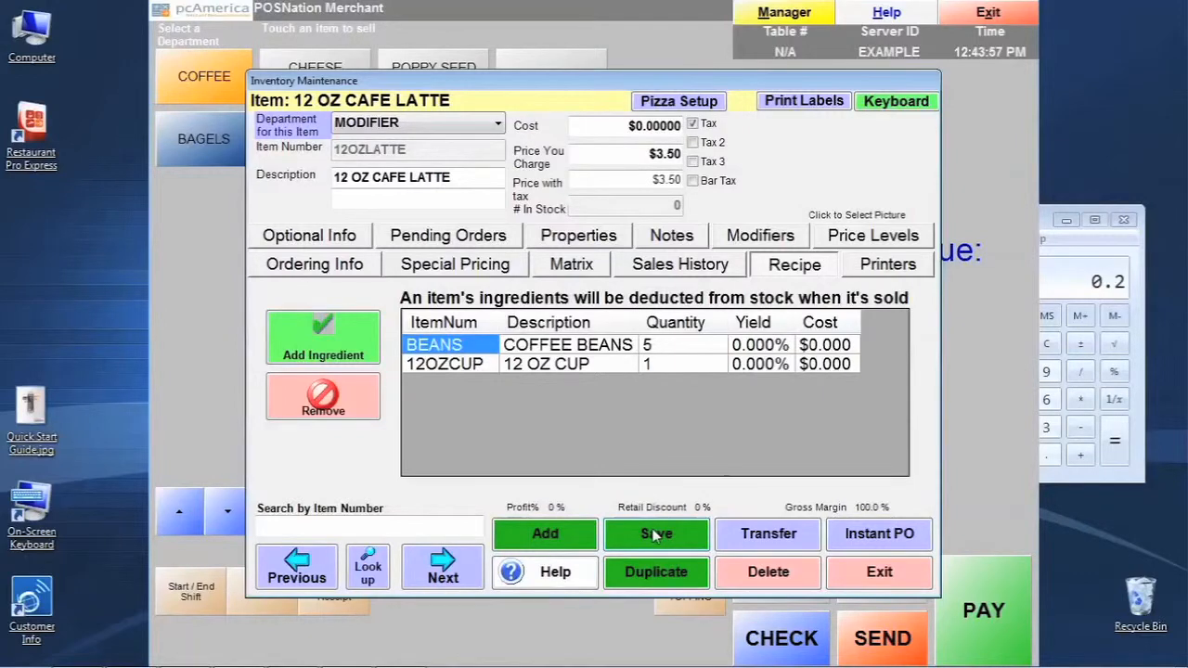
# - Reopen Inventory Maintenance and filter the inventory lookup by the INGREDIENTS department
pyautogui.click(878, 572)
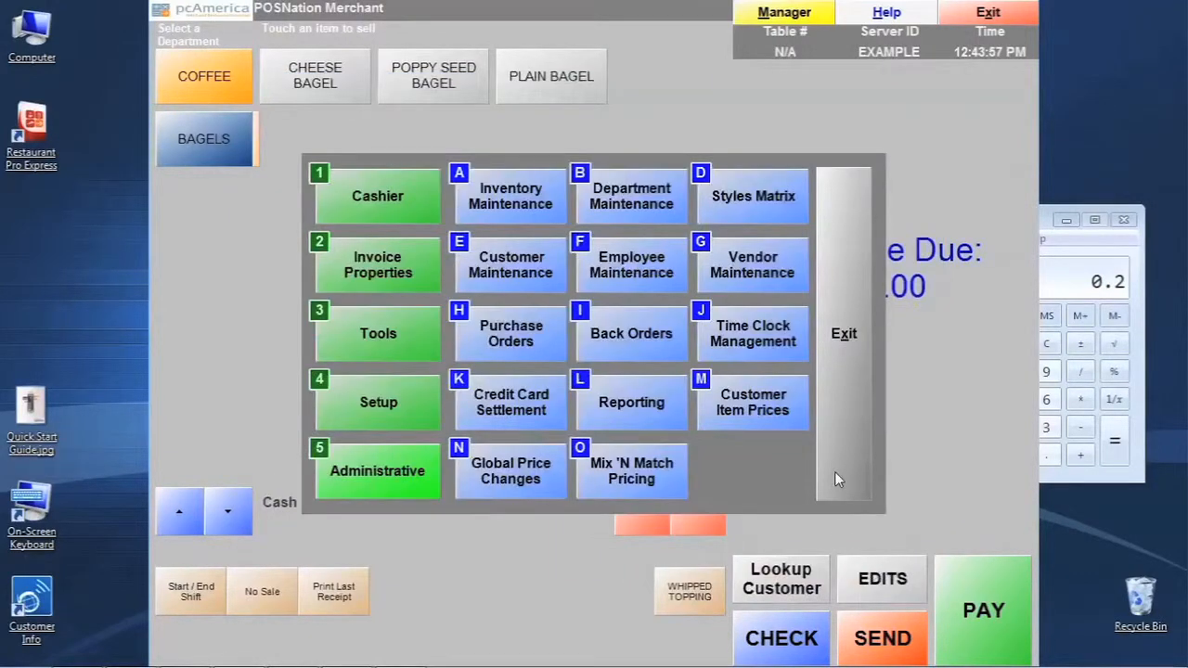
pyautogui.click(490, 210)
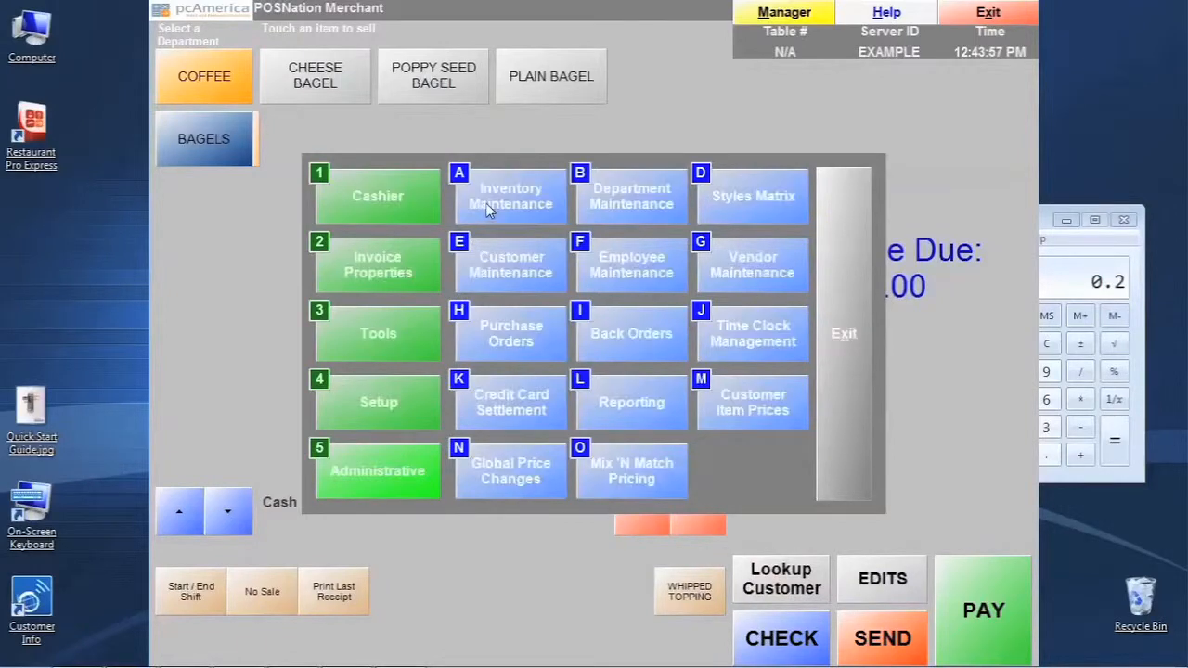
pyautogui.click(370, 567)
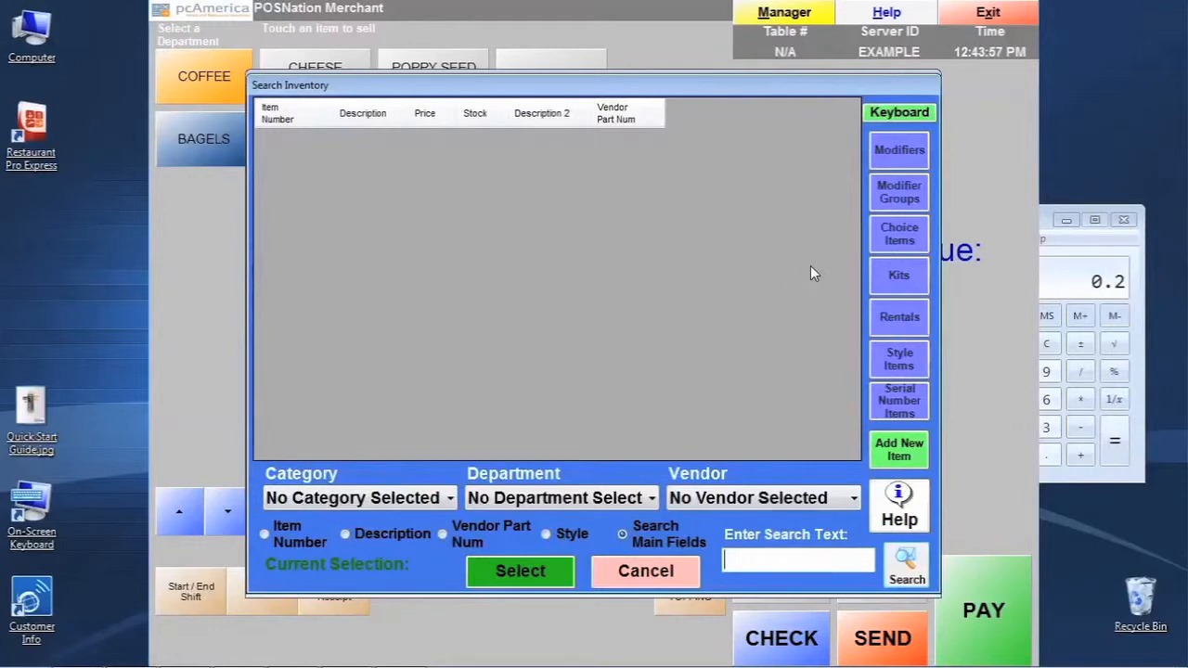
pyautogui.click(643, 509)
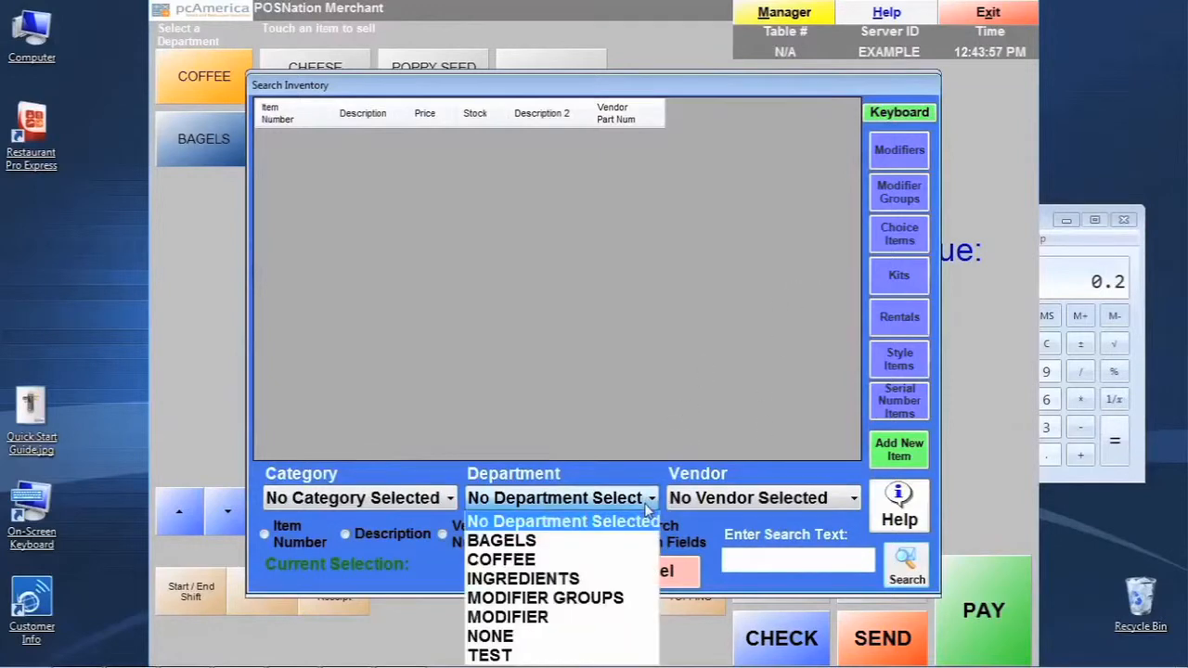
pyautogui.click(557, 578)
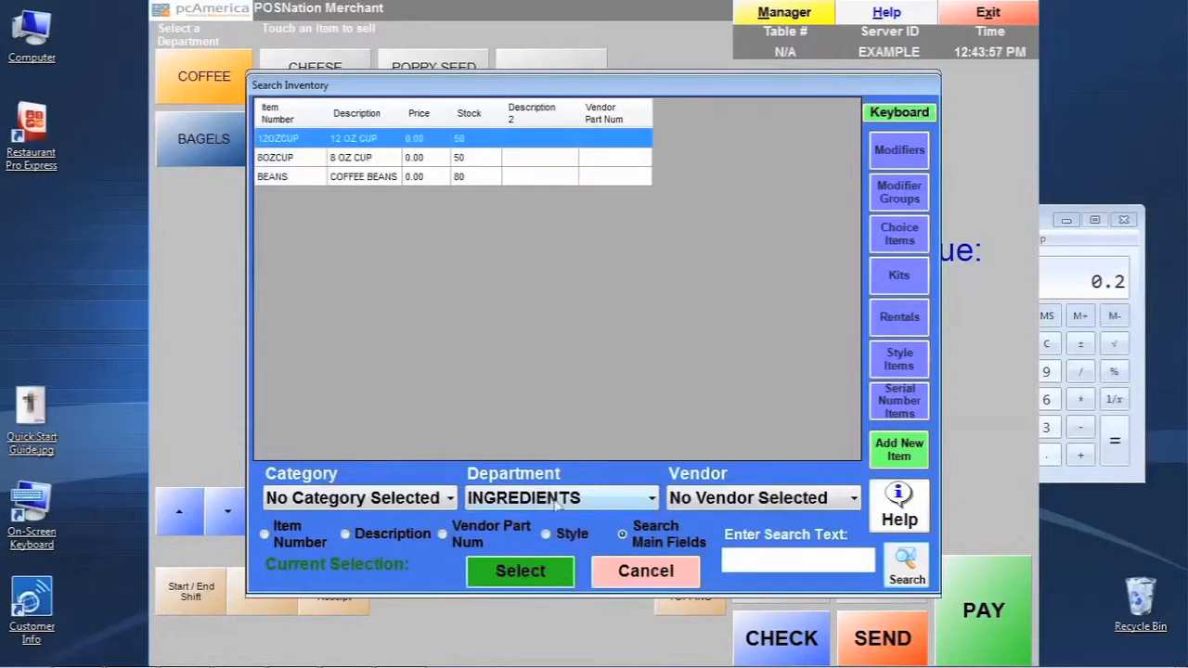
# - Check the stock of COFFEE BEANS, 8 OZ CUP and 12 OZ CUP, and return to the sales screen
pyautogui.click(484, 178)
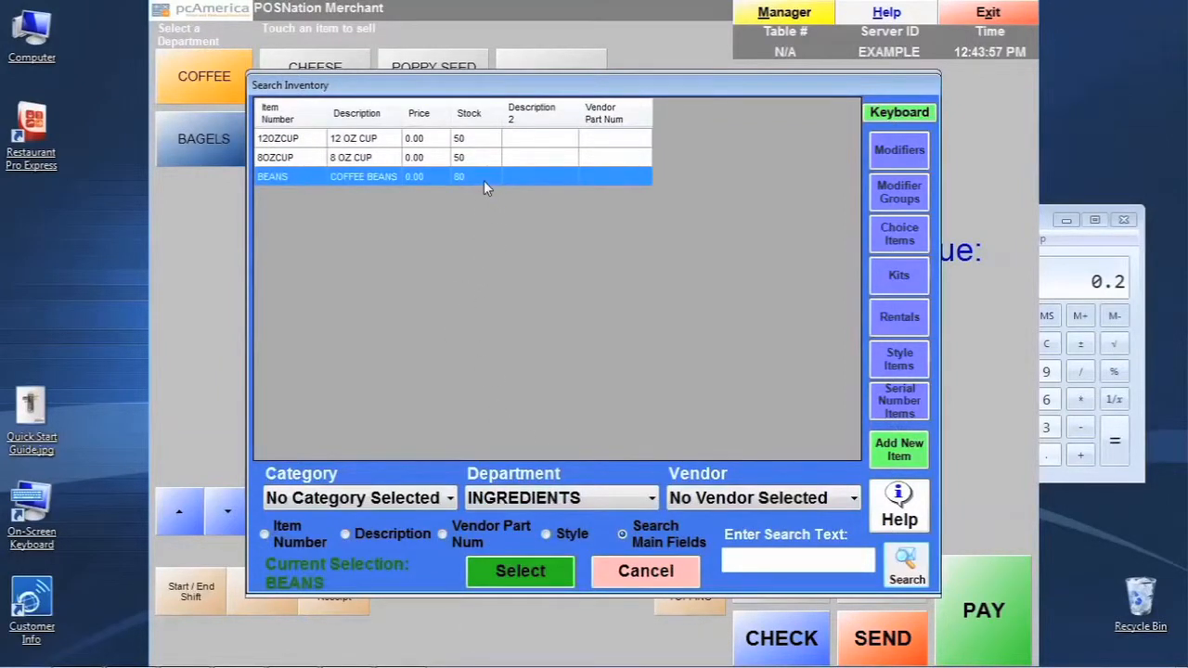
pyautogui.click(482, 159)
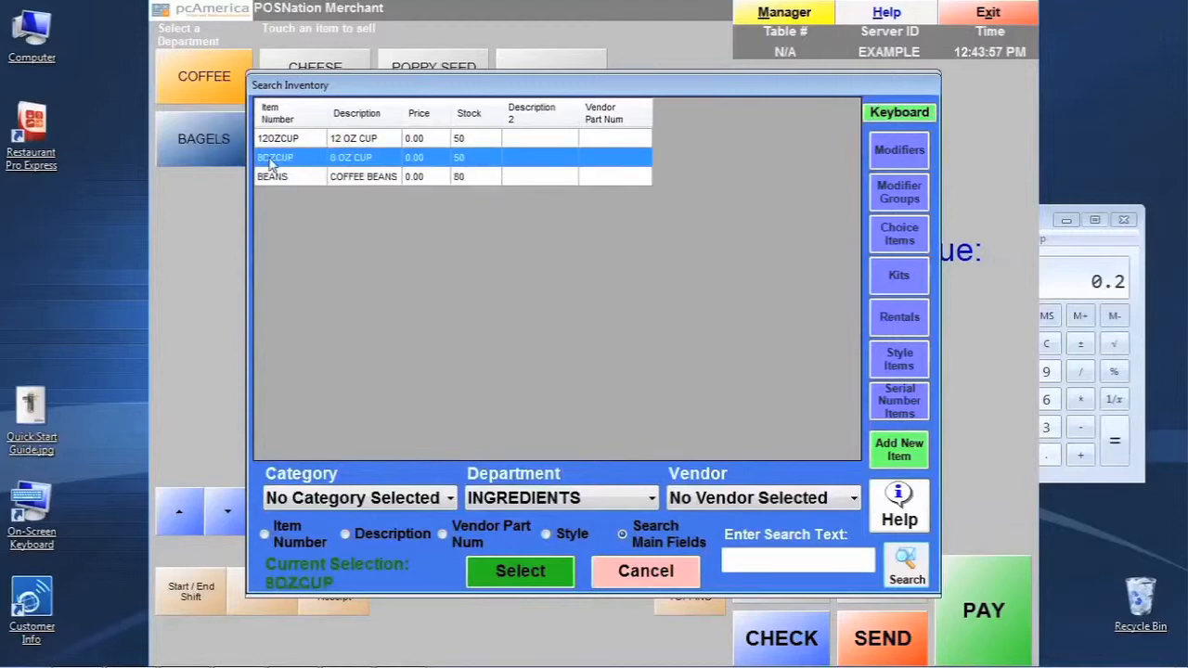
pyautogui.click(312, 139)
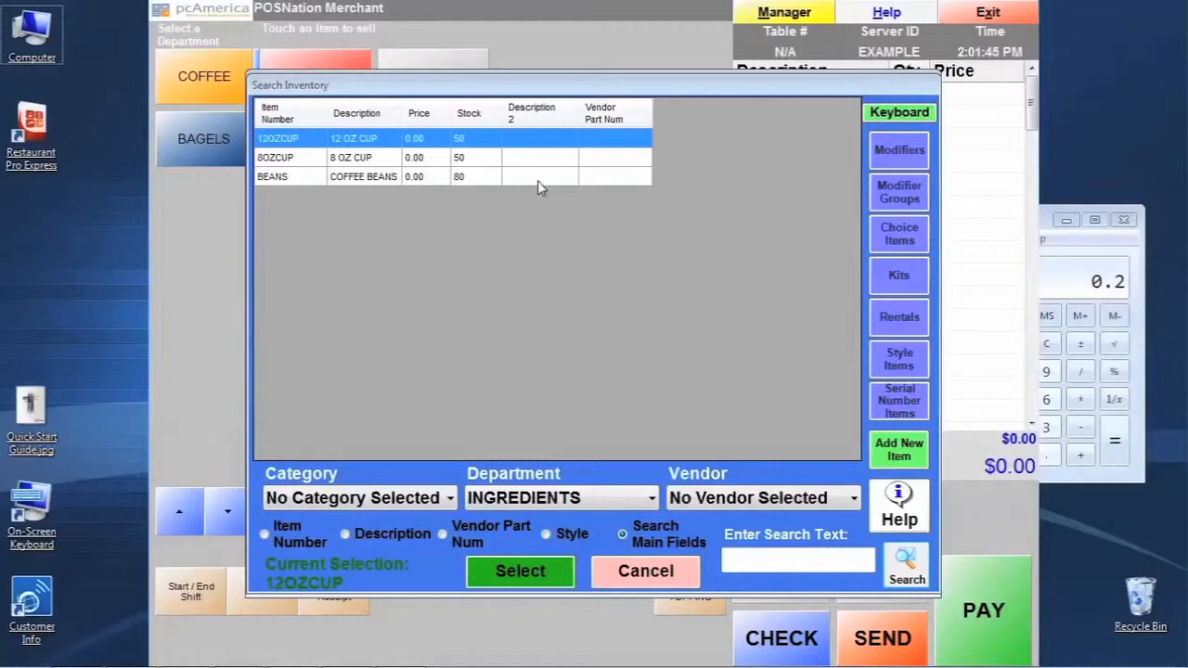
pyautogui.click(508, 176)
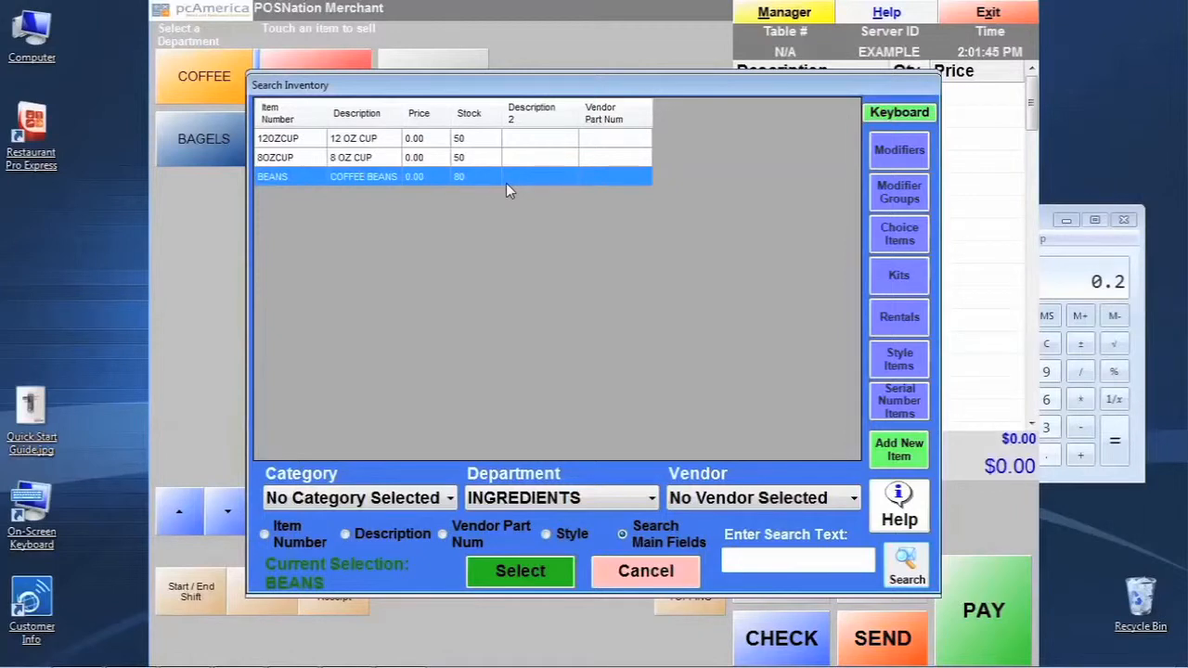
pyautogui.click(670, 580)
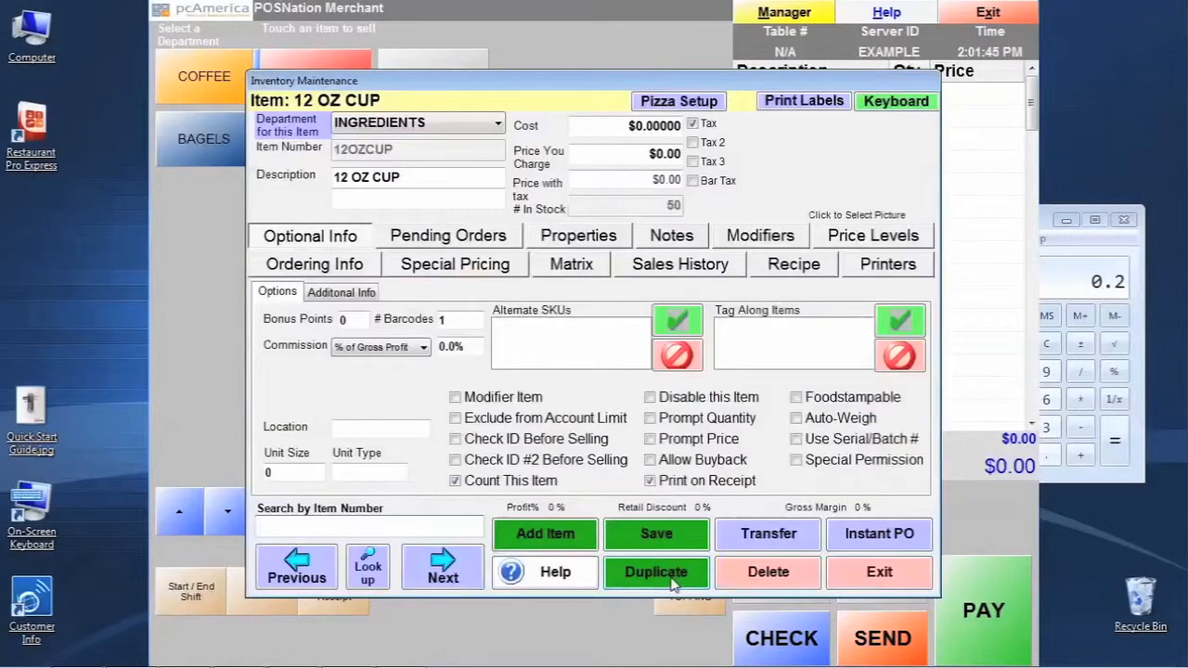
pyautogui.click(872, 575)
pyautogui.click(853, 424)
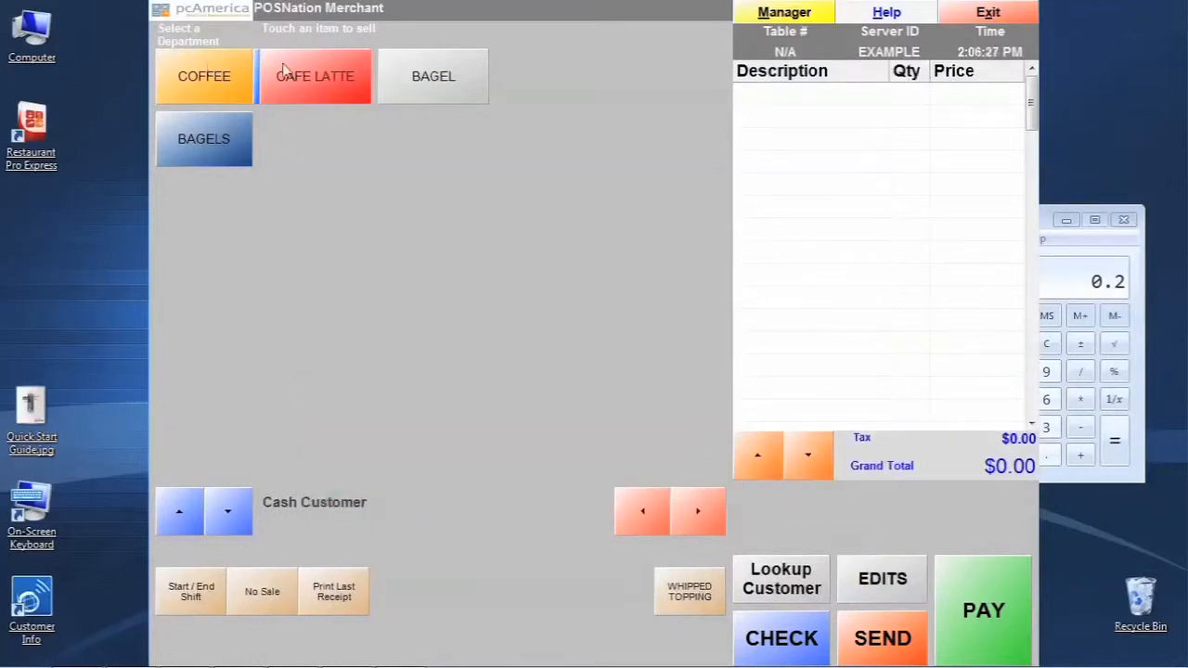
# - Ring up one CAFE LATTE in the 8 OZ size without a flavor shot
pyautogui.click(288, 69)
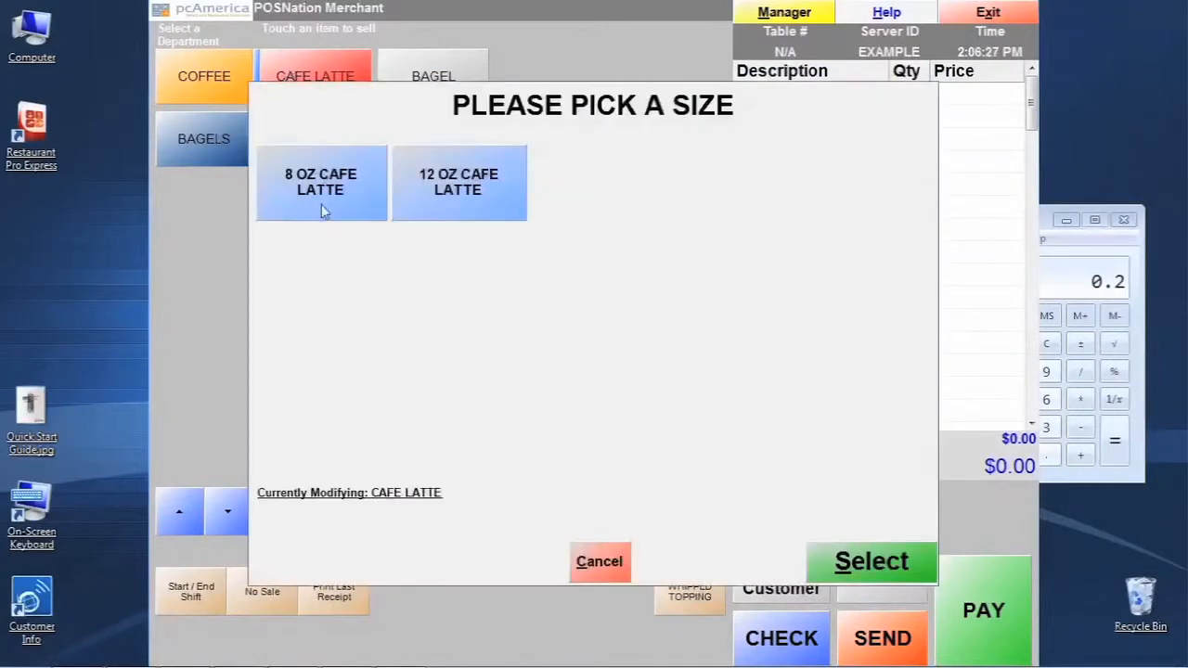
pyautogui.click(321, 210)
pyautogui.click(868, 565)
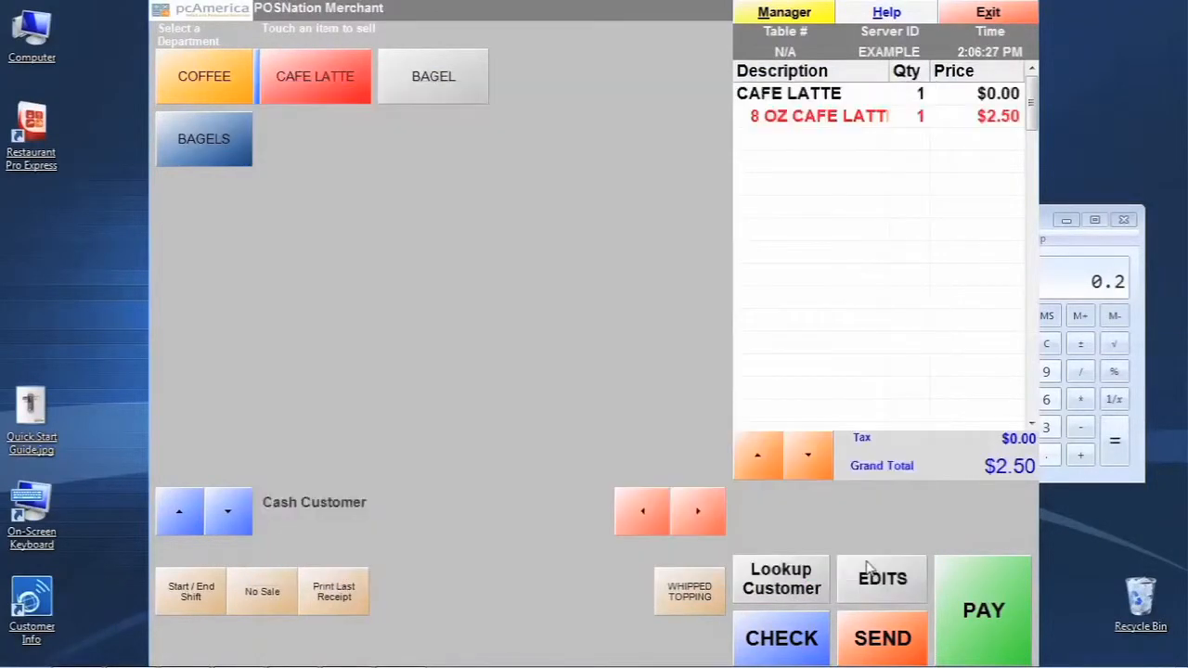
# - Add a 12 OZ CAFE LATTE without a flavor shot to the order and complete the payment
pyautogui.click(304, 73)
pyautogui.click(452, 182)
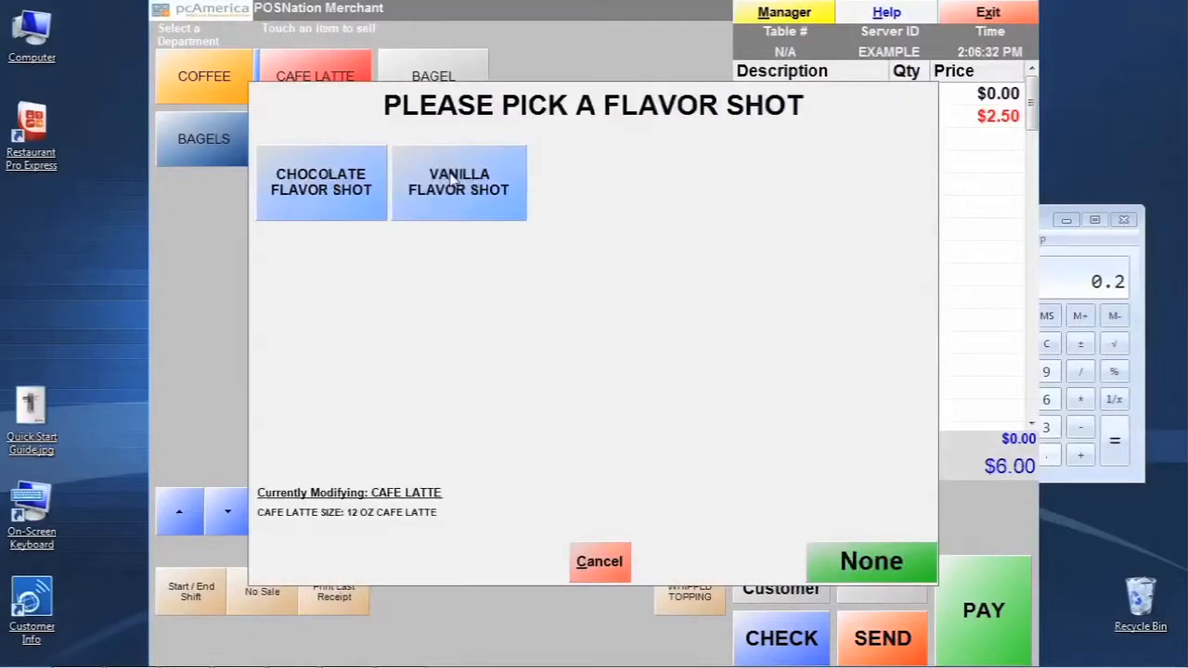
pyautogui.click(852, 562)
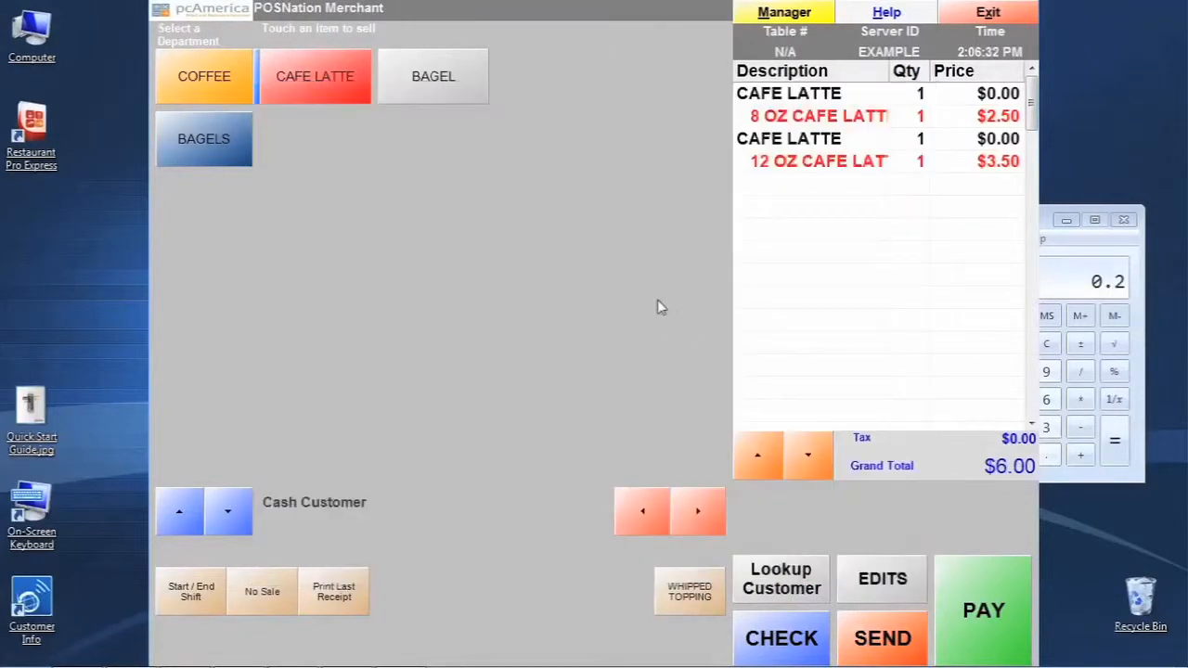
pyautogui.click(986, 617)
pyautogui.click(641, 120)
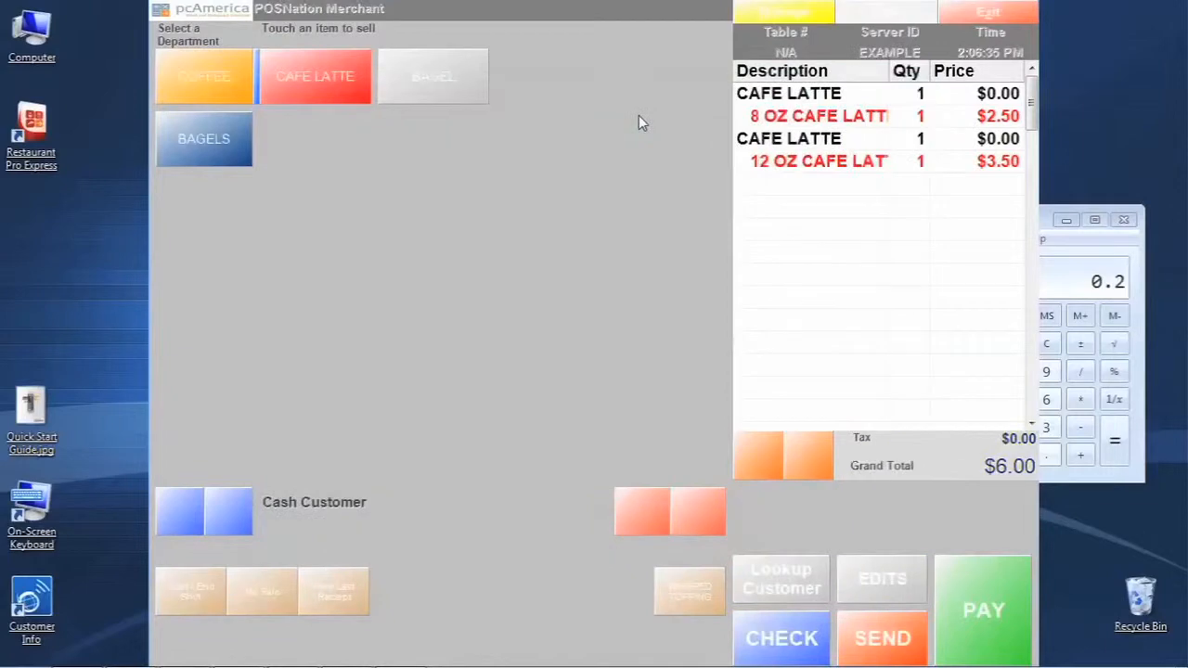
# - Look up the INGREDIENTS department in Inventory Maintenance again to check the ingredients' stock after the sale
pyautogui.click(785, 12)
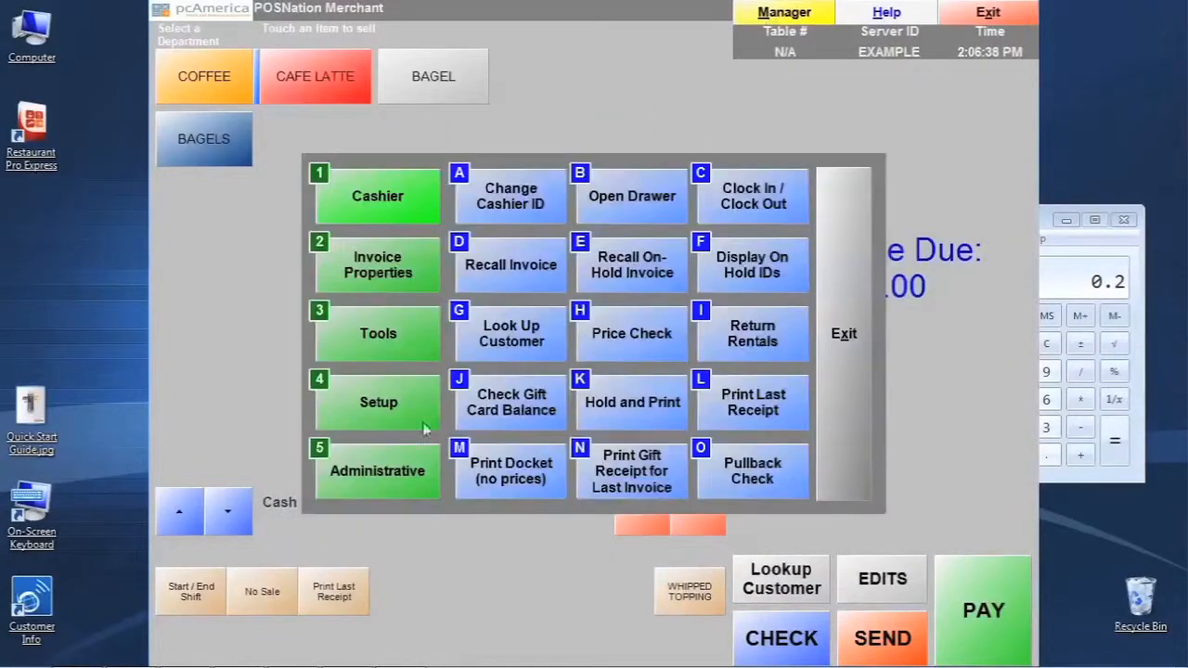
pyautogui.click(390, 472)
pyautogui.click(531, 206)
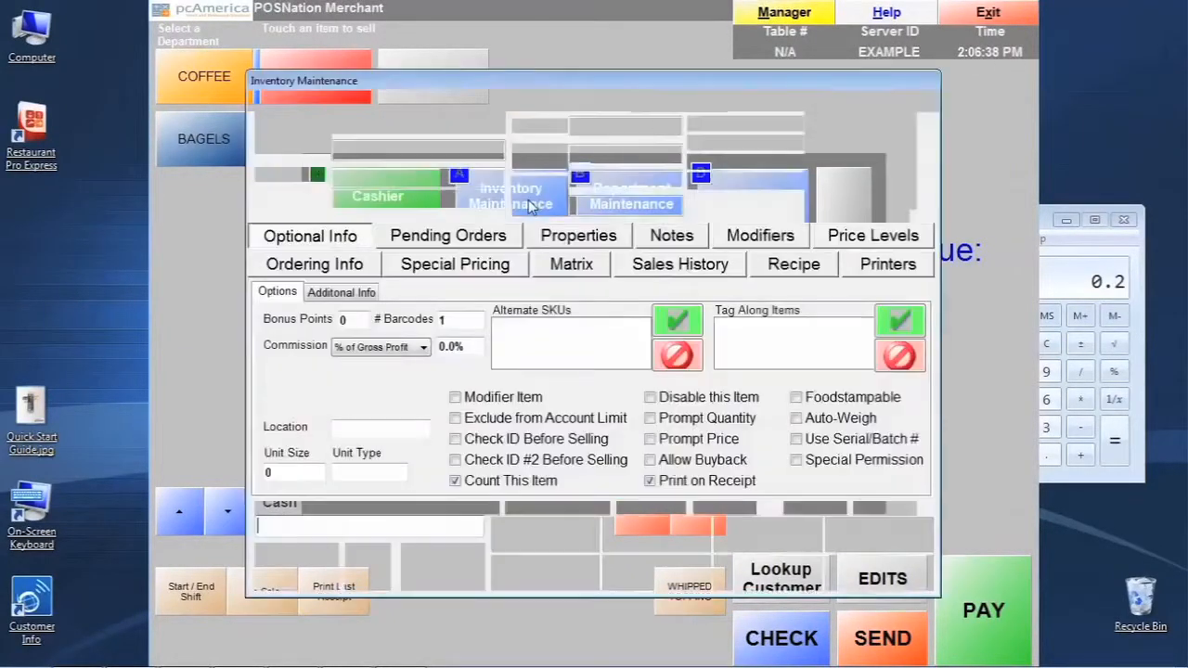
pyautogui.click(373, 569)
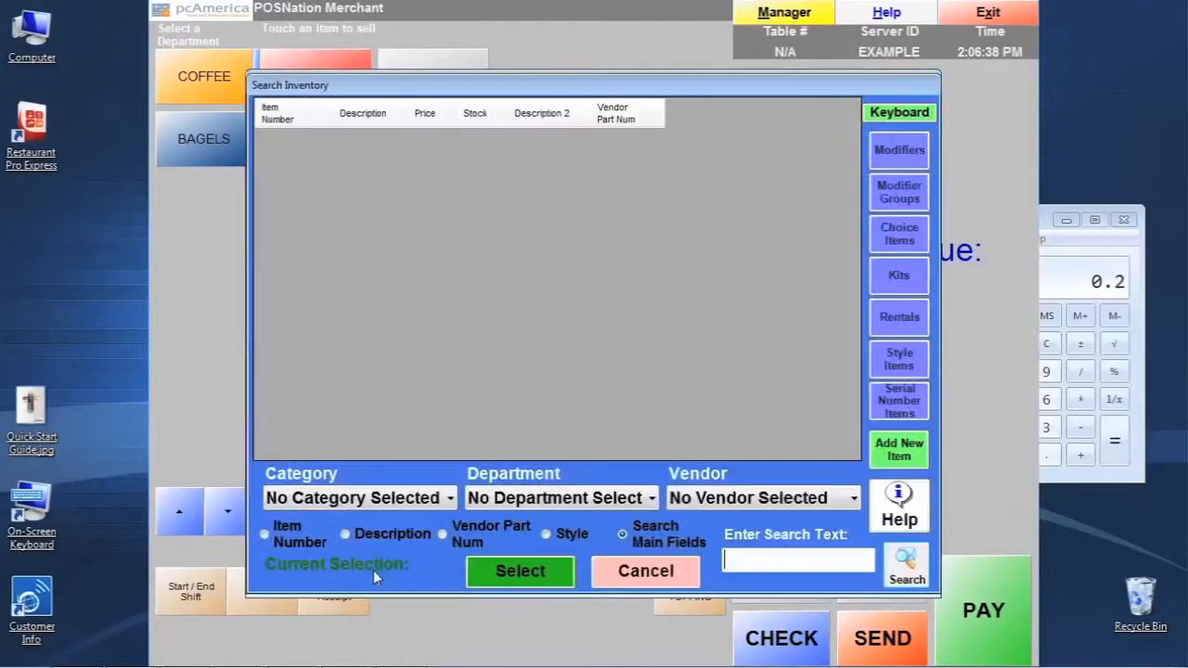
pyautogui.click(517, 506)
pyautogui.click(516, 580)
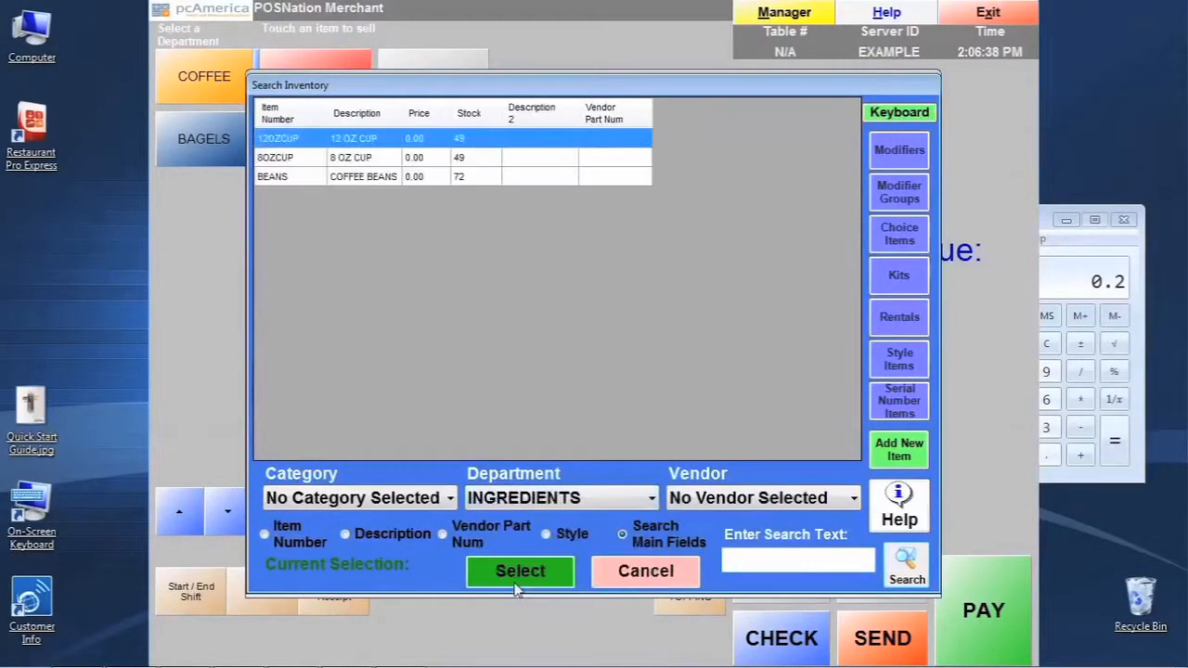